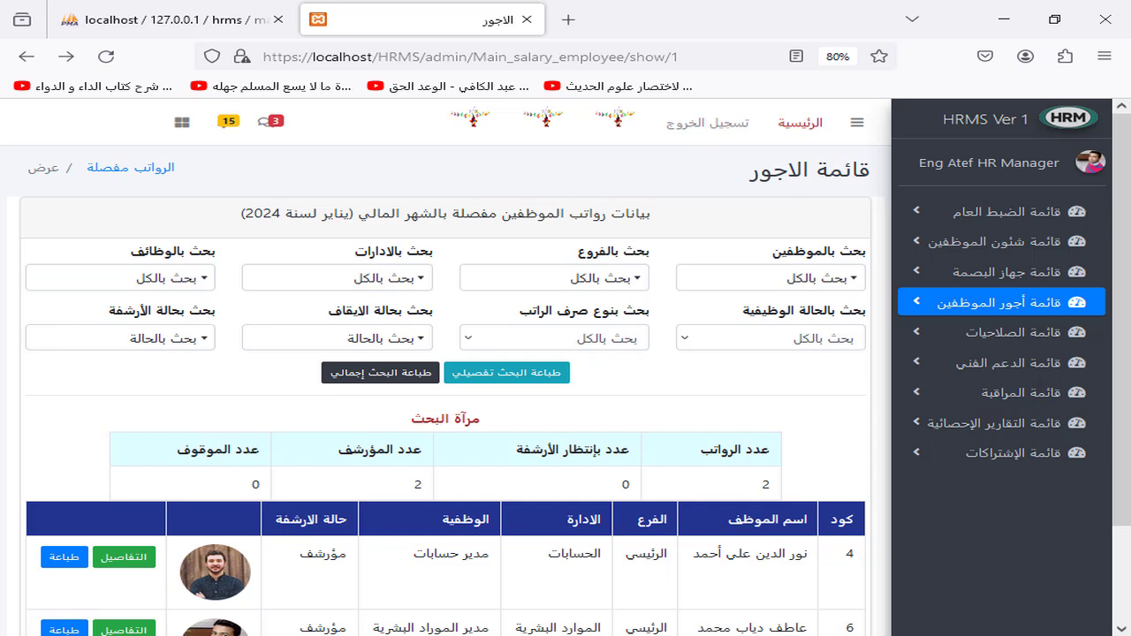
# Step: Sign out, log back in with the admin account's username and password, and expand general settings
pyautogui.click(710, 124)
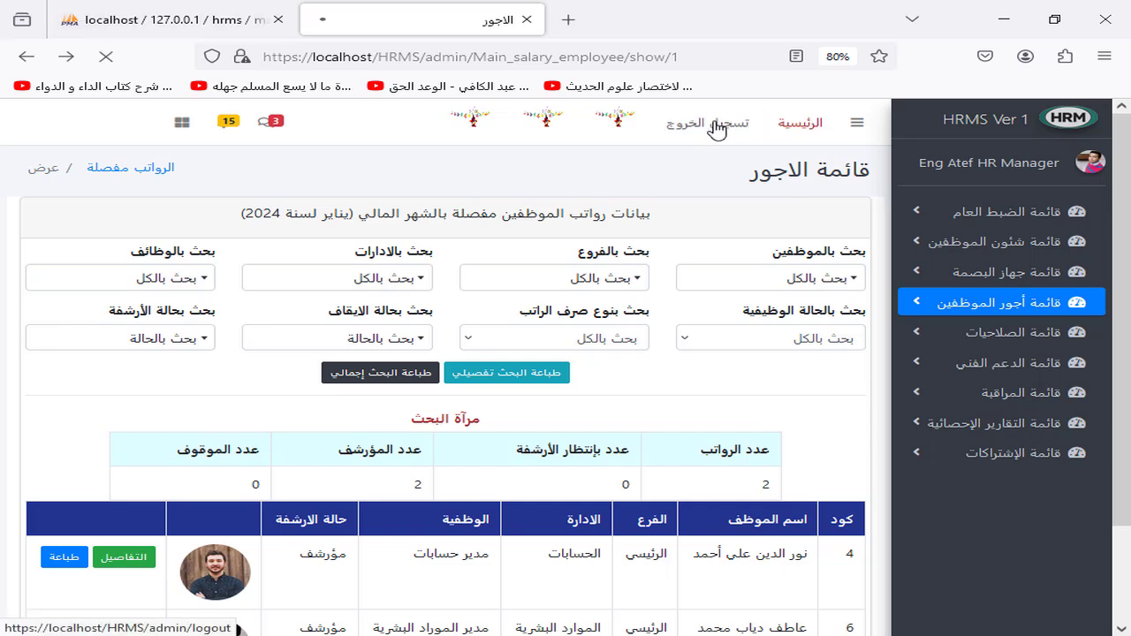
pyautogui.click(642, 270)
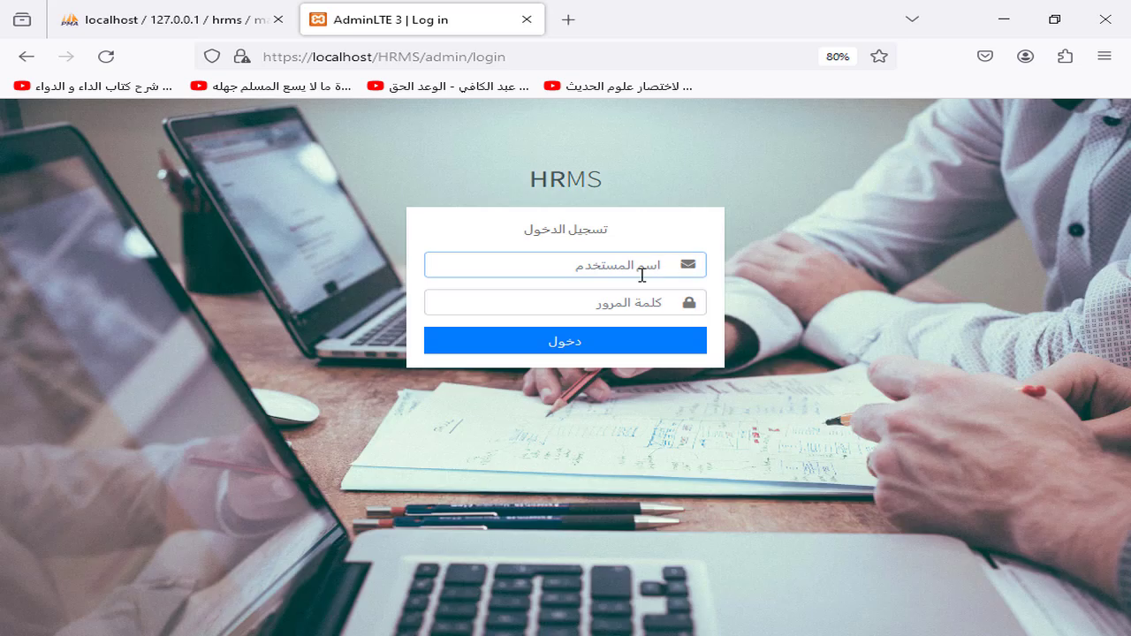
pyautogui.write('admin')
pyautogui.press('Tab')
pyautogui.write('admin')
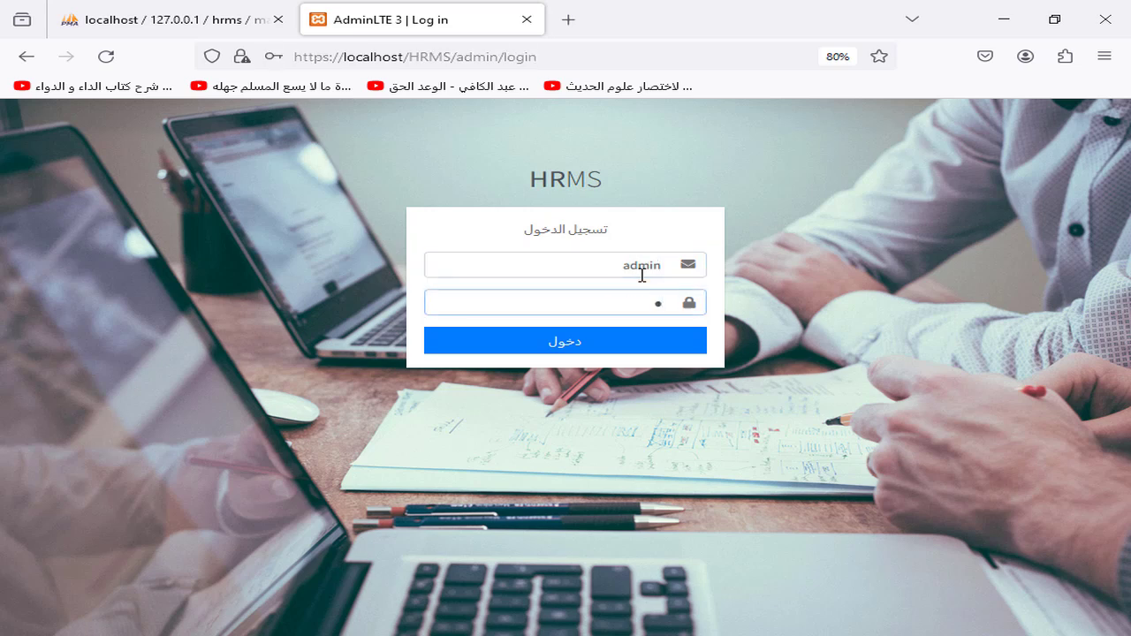
pyautogui.press('Return')
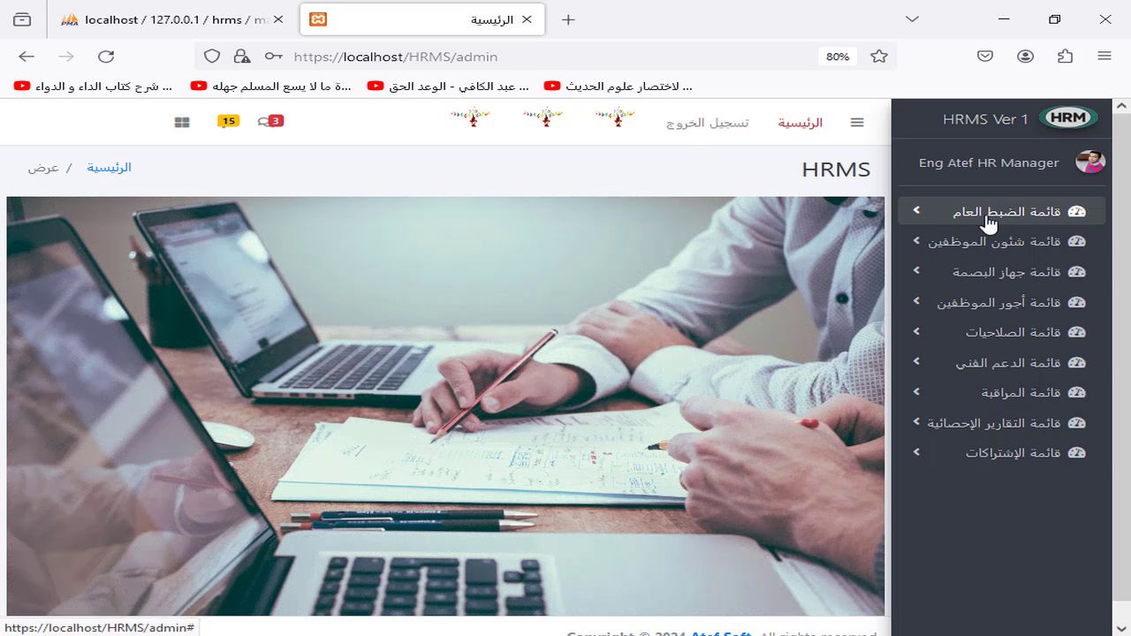
pyautogui.click(992, 221)
# Step: Open the general settings page and scroll through the company and deduction details
pyautogui.click(1010, 242)
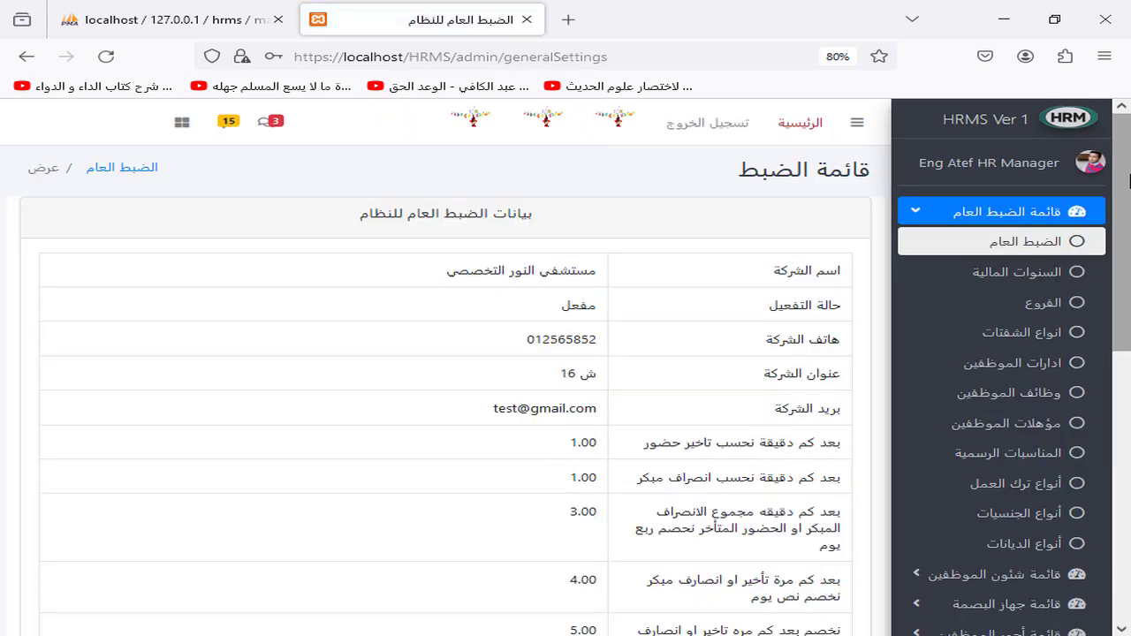
pyautogui.moveTo(1122, 193); pyautogui.dragTo(1129, 475)
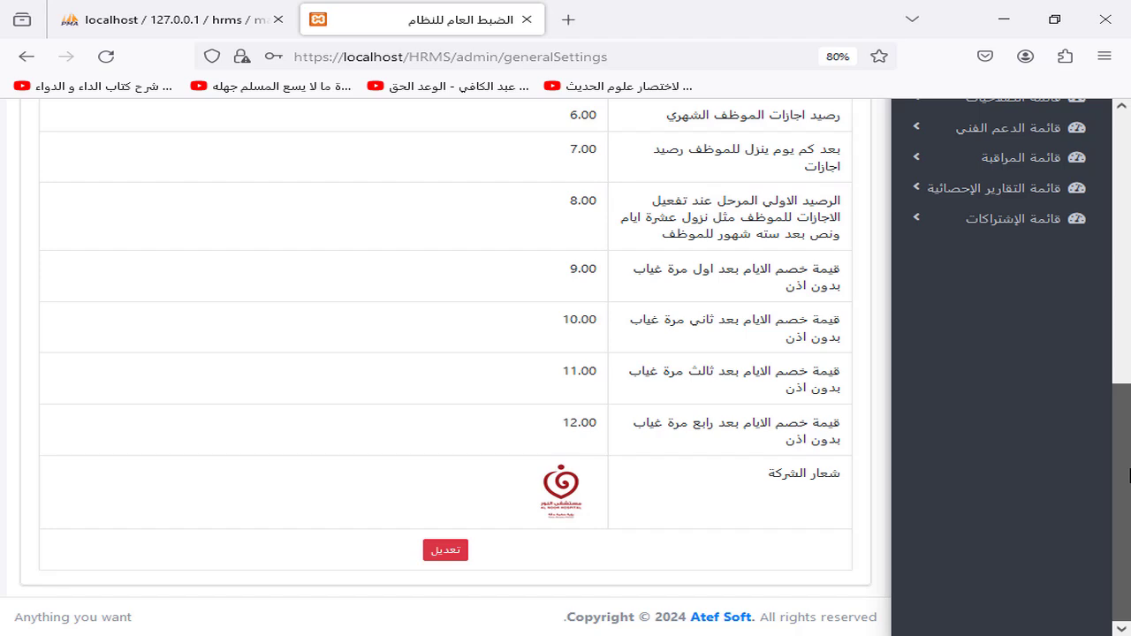
pyautogui.moveTo(1129, 476); pyautogui.dragTo(1129, 186)
# Step: Review the 2024 financial year's months, then go to the branches page
pyautogui.click(1040, 253)
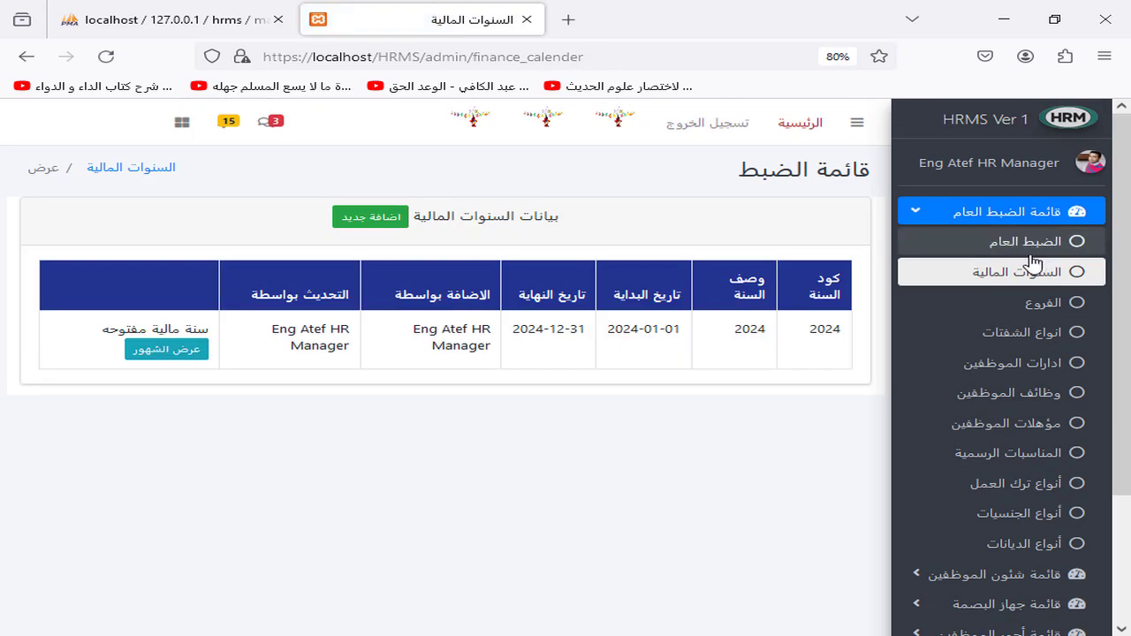
pyautogui.click(186, 352)
pyautogui.doubleClick(462, 234)
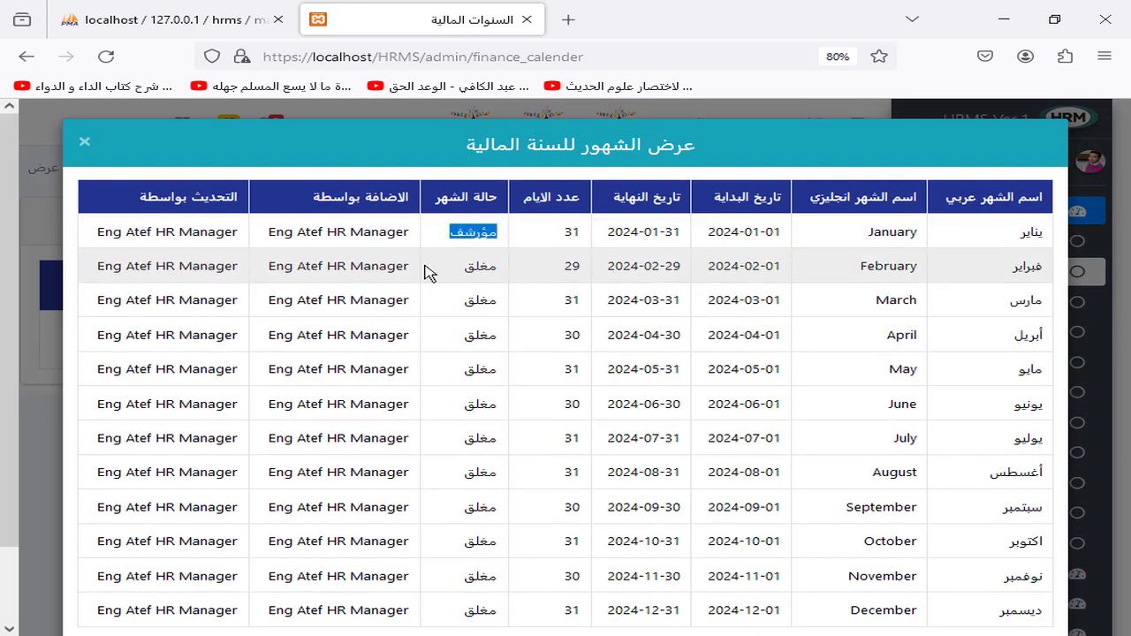
pyautogui.click(84, 141)
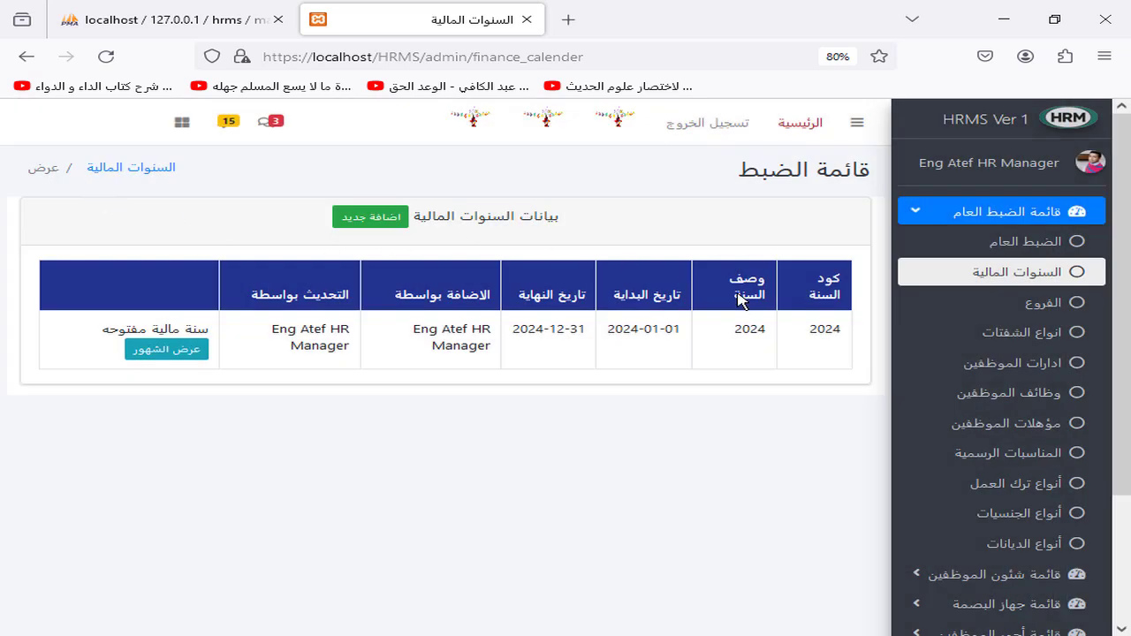
pyautogui.click(1017, 303)
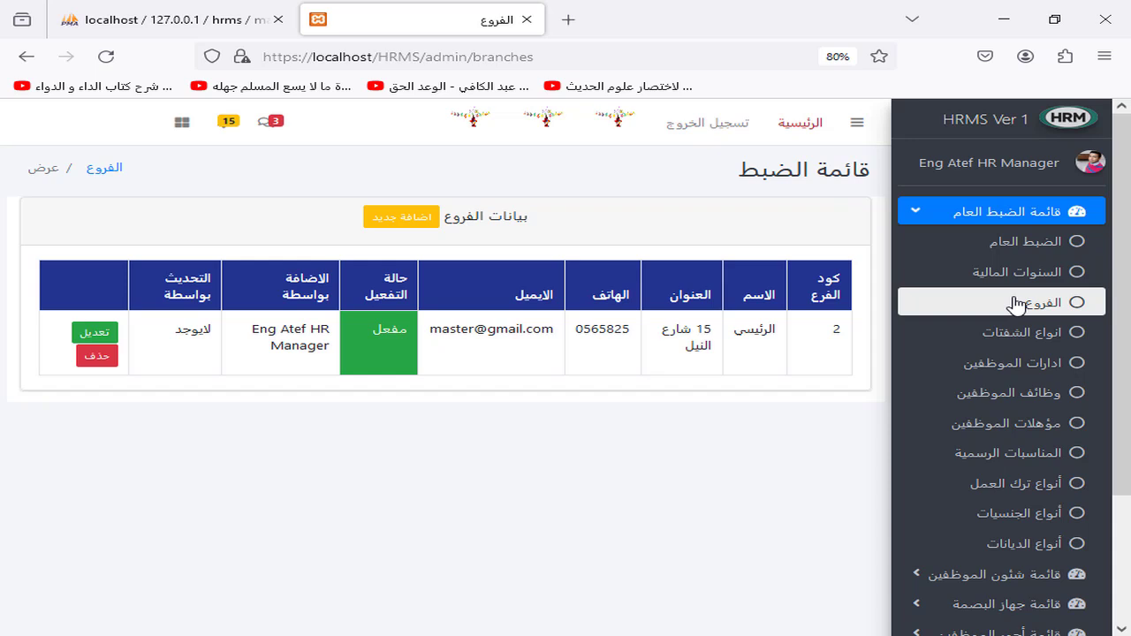
# Step: Browse shift types, employee departments and job categories, ending on employee qualifications
pyautogui.click(1009, 336)
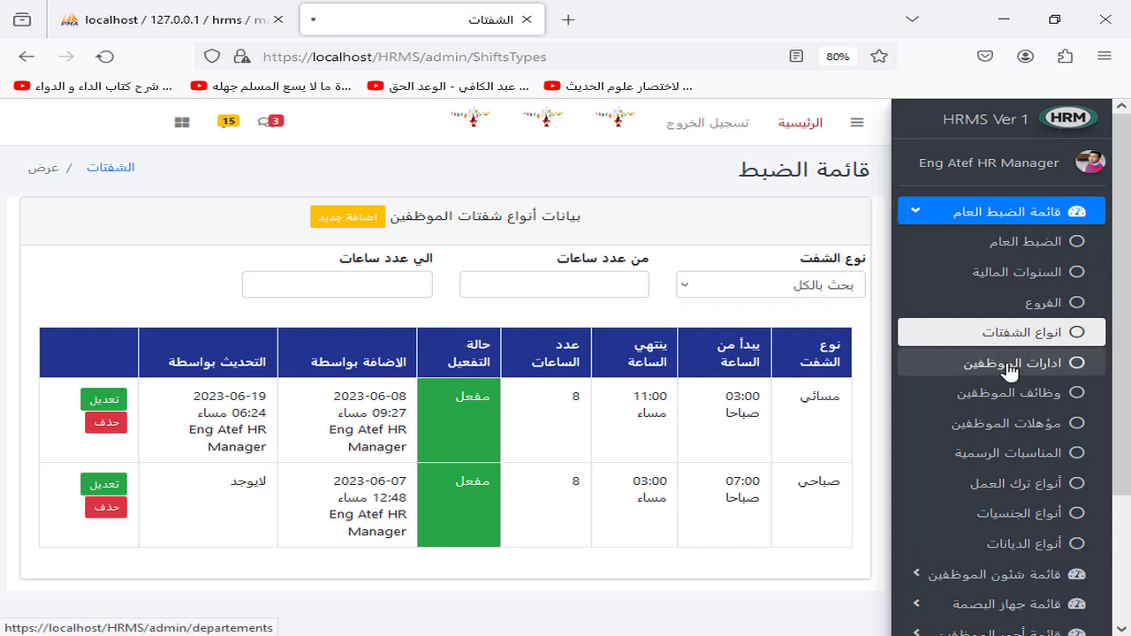
pyautogui.click(1010, 366)
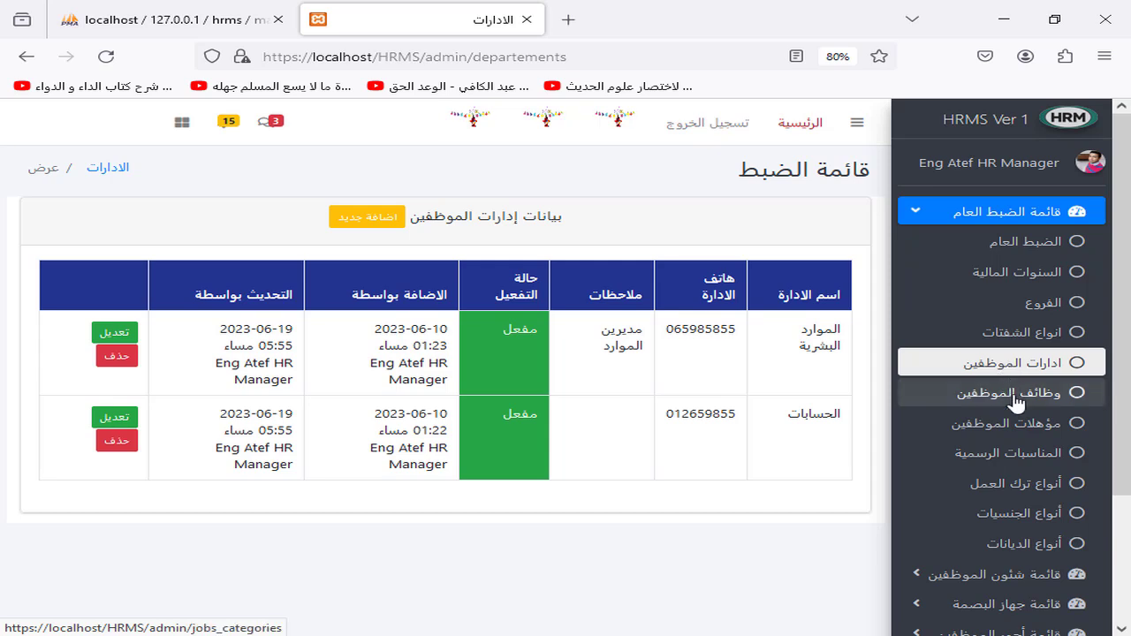
pyautogui.click(1013, 396)
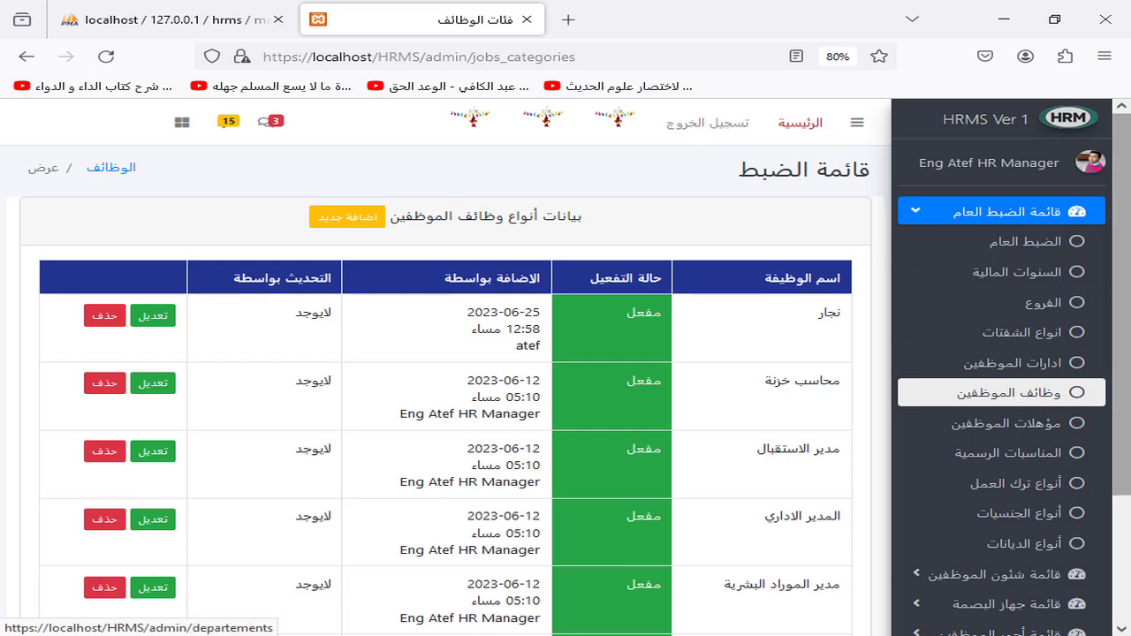
pyautogui.scroll(-2, 1014, 403)
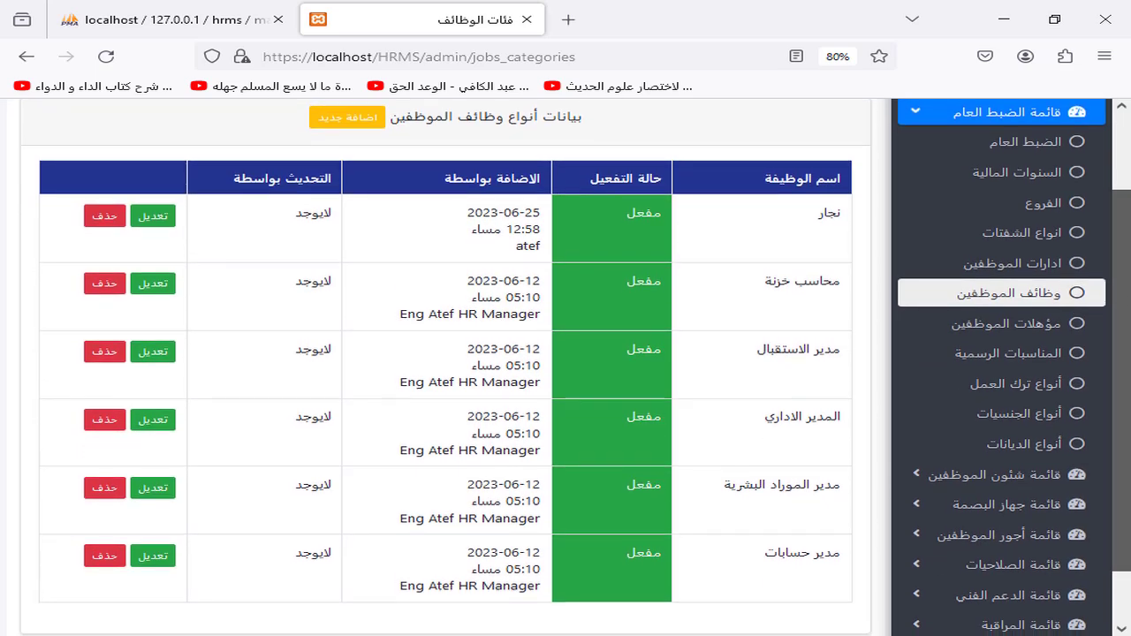
pyautogui.click(1021, 326)
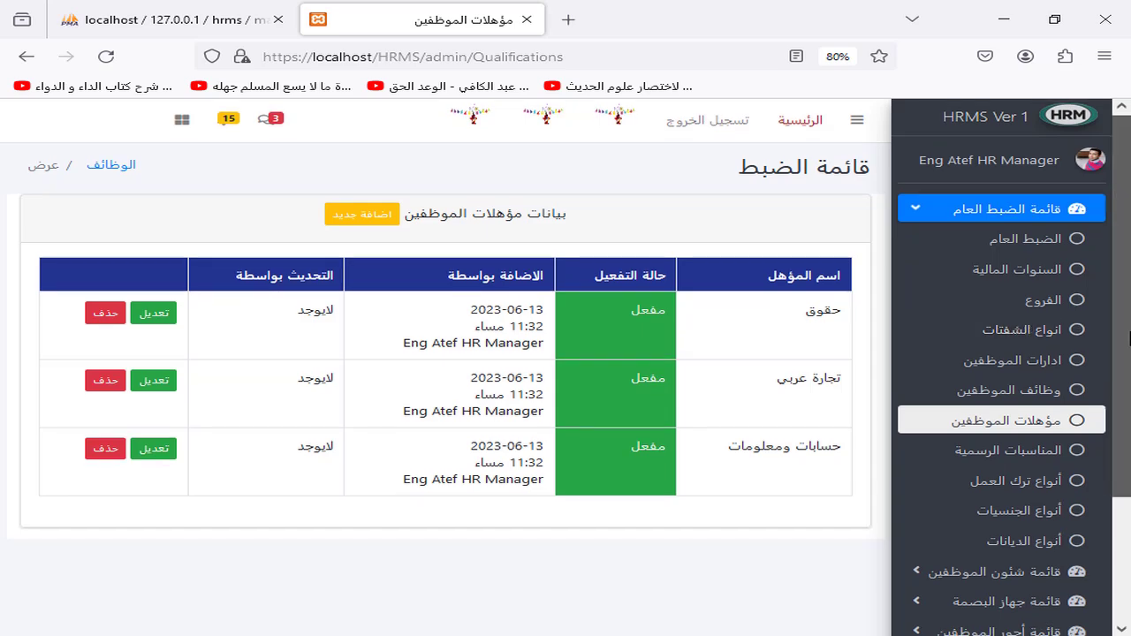
# Step: View the official occasions, leaving-work types and nationality types lists
pyautogui.scroll(-2, 1039, 380)
pyautogui.click(1044, 389)
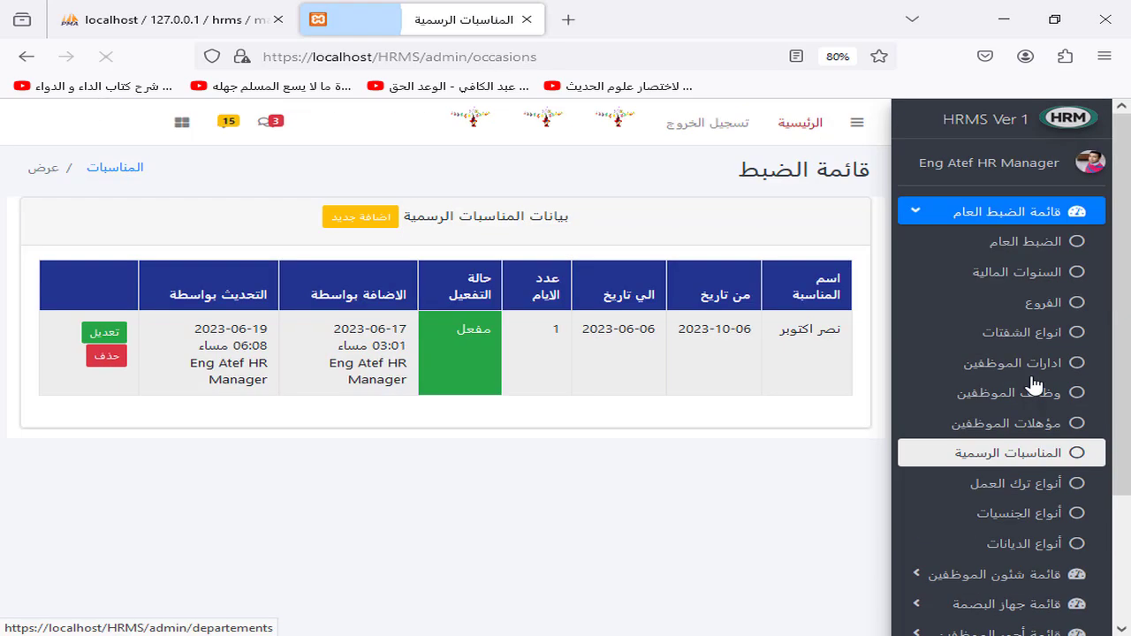
pyautogui.scroll(-3, 1017, 380)
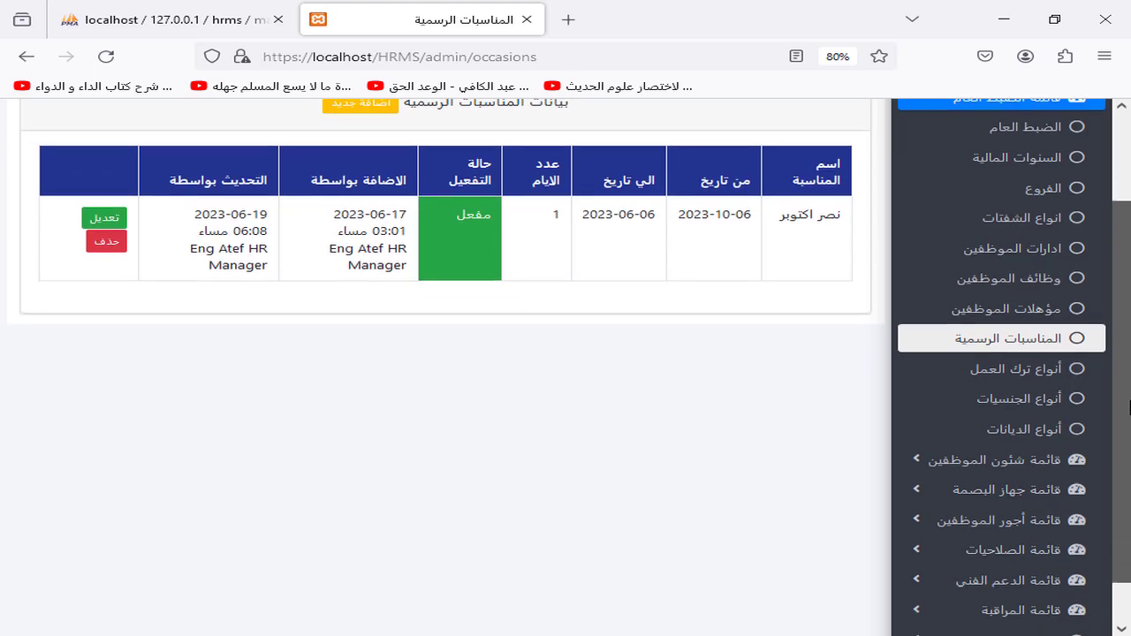
pyautogui.click(1000, 366)
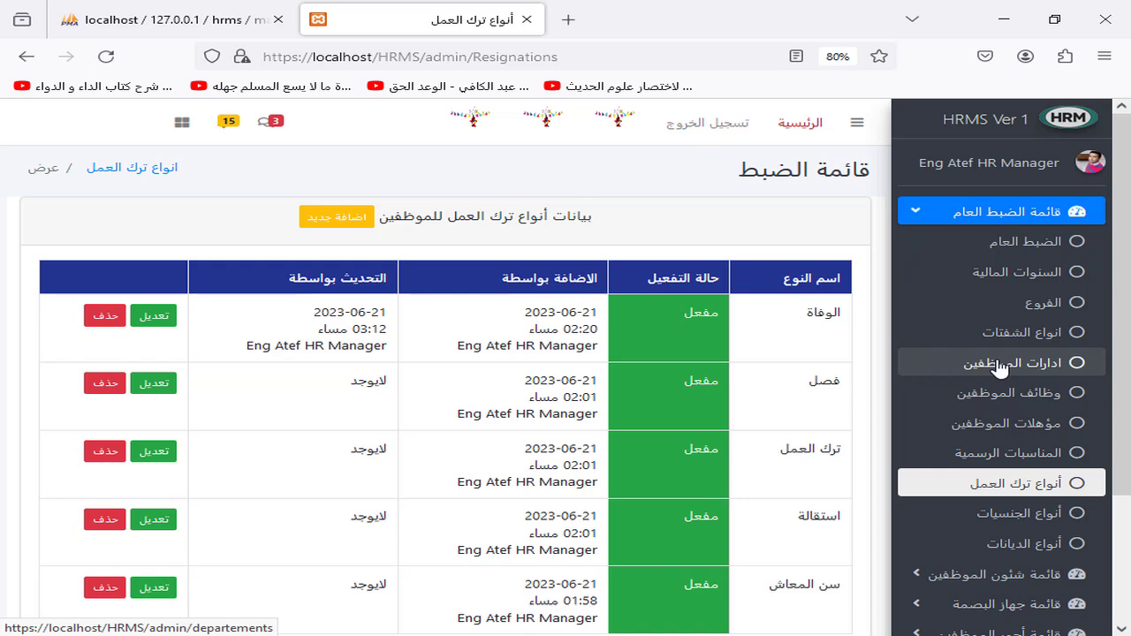
pyautogui.scroll(-3, 1007, 415)
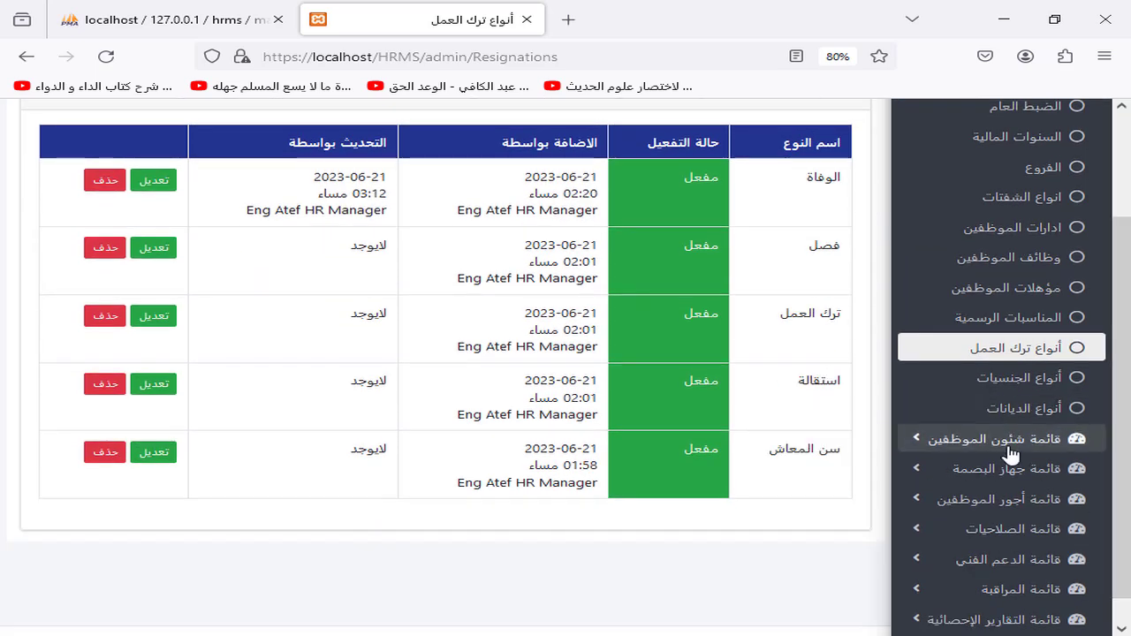
pyautogui.click(1020, 378)
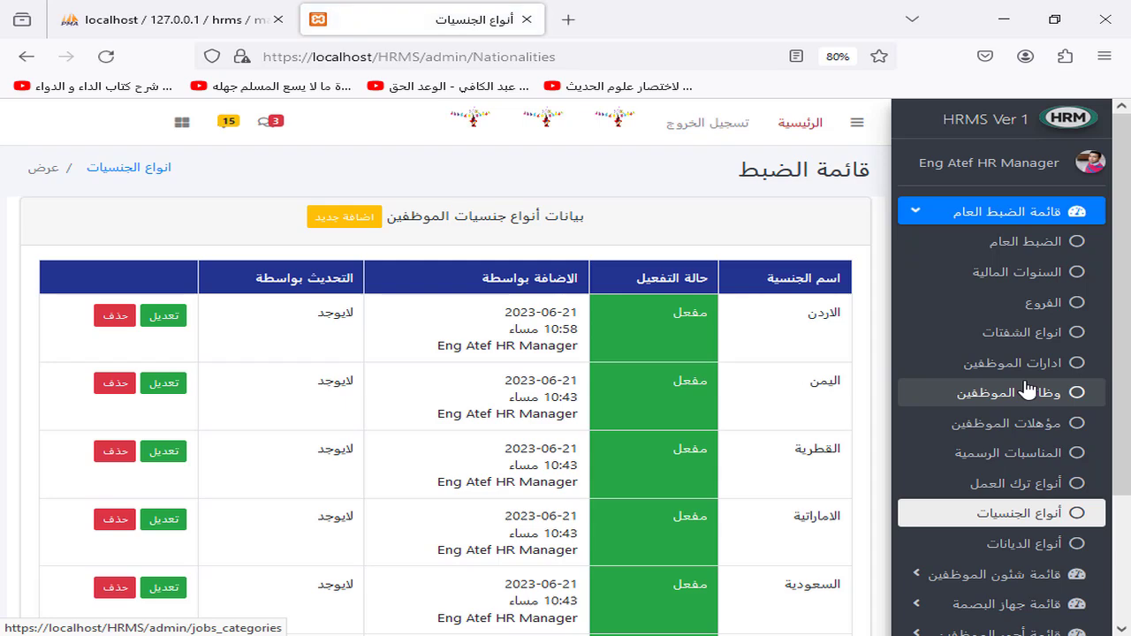
# Step: Open the religion types list (Christianity, Islam) and collapse the general settings menu
pyautogui.scroll(-3, 1120, 386)
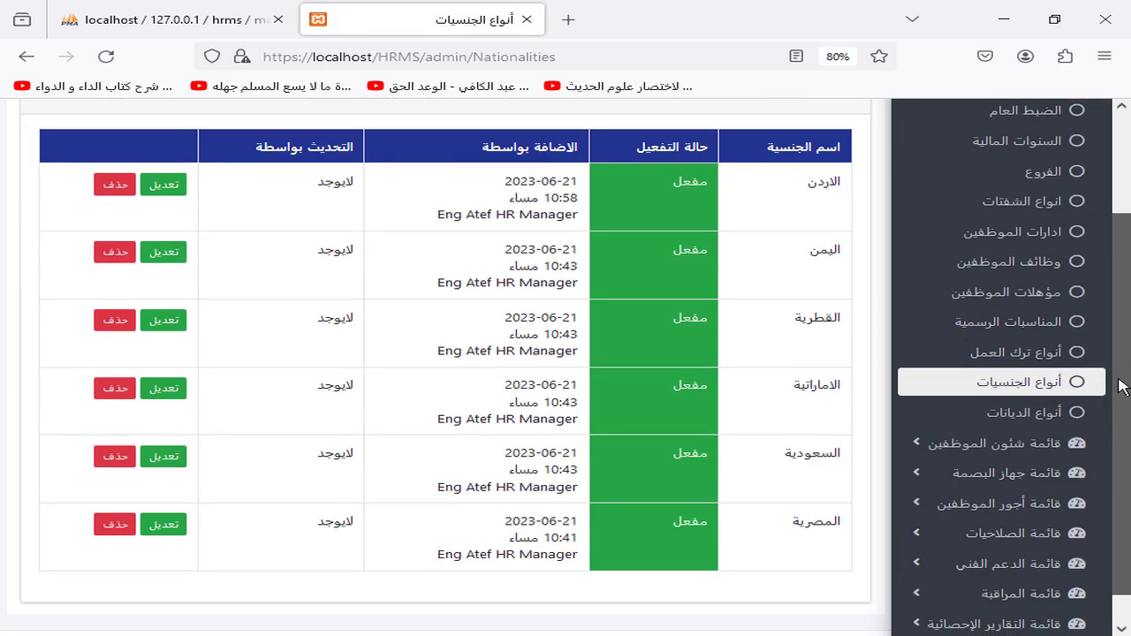
pyautogui.click(1010, 412)
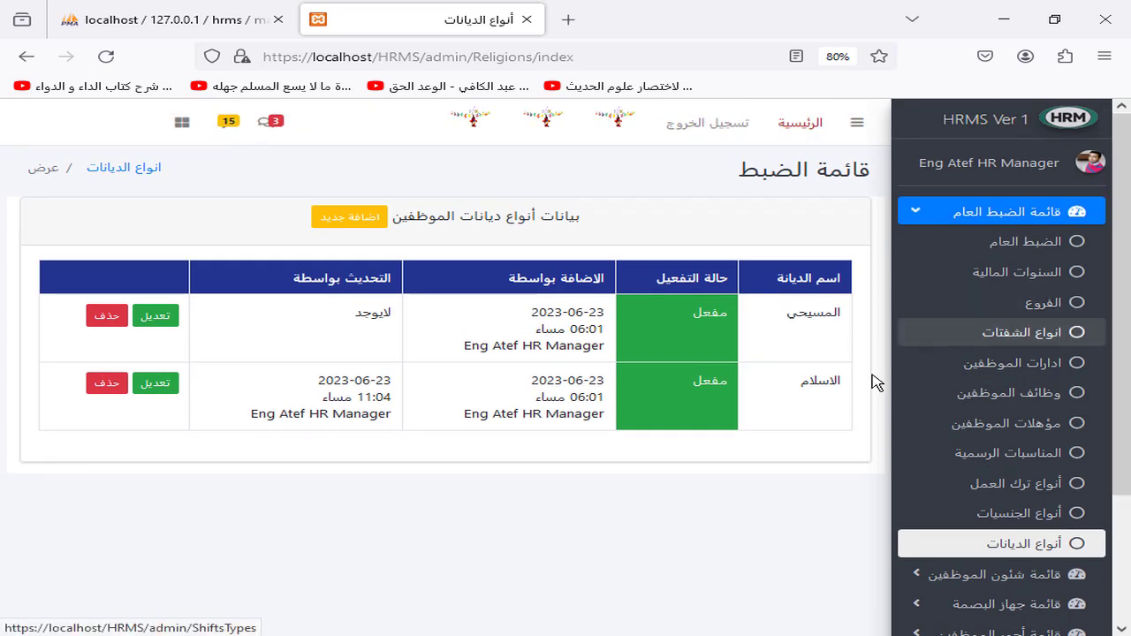
pyautogui.scroll(-3, 1123, 382)
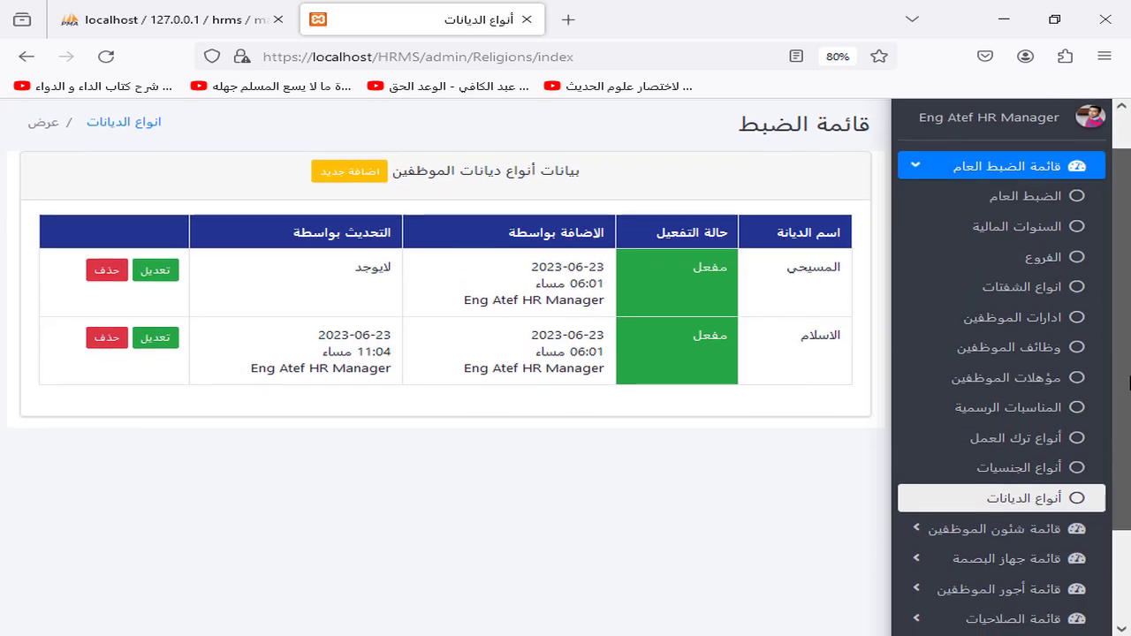
pyautogui.scroll(-3, 1129, 381)
pyautogui.scroll(3, 1129, 382)
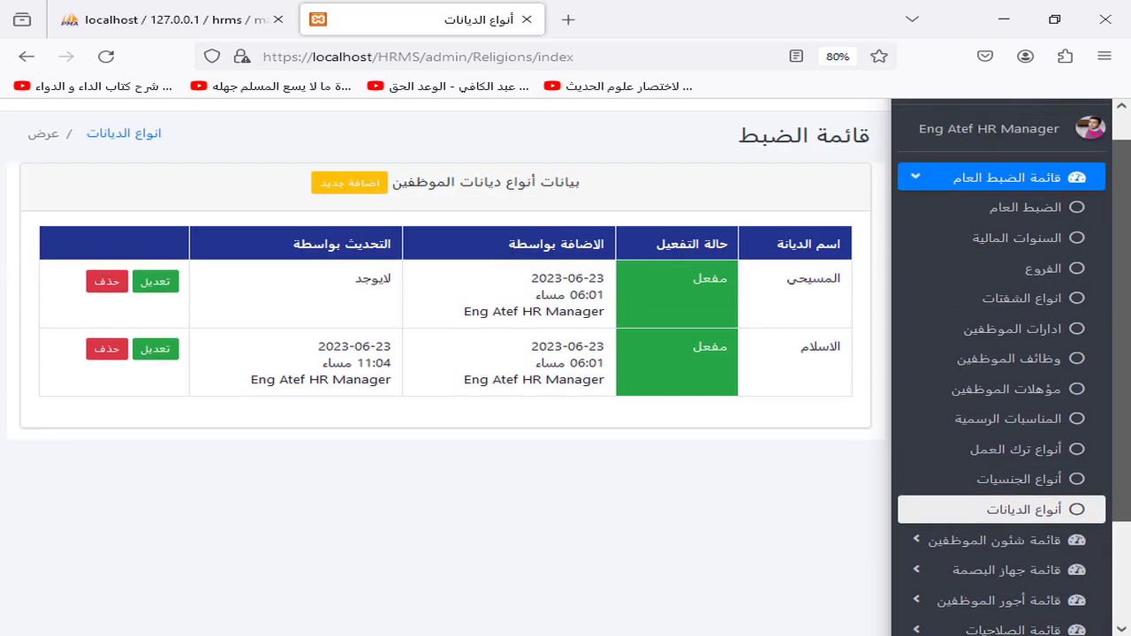
pyautogui.click(985, 181)
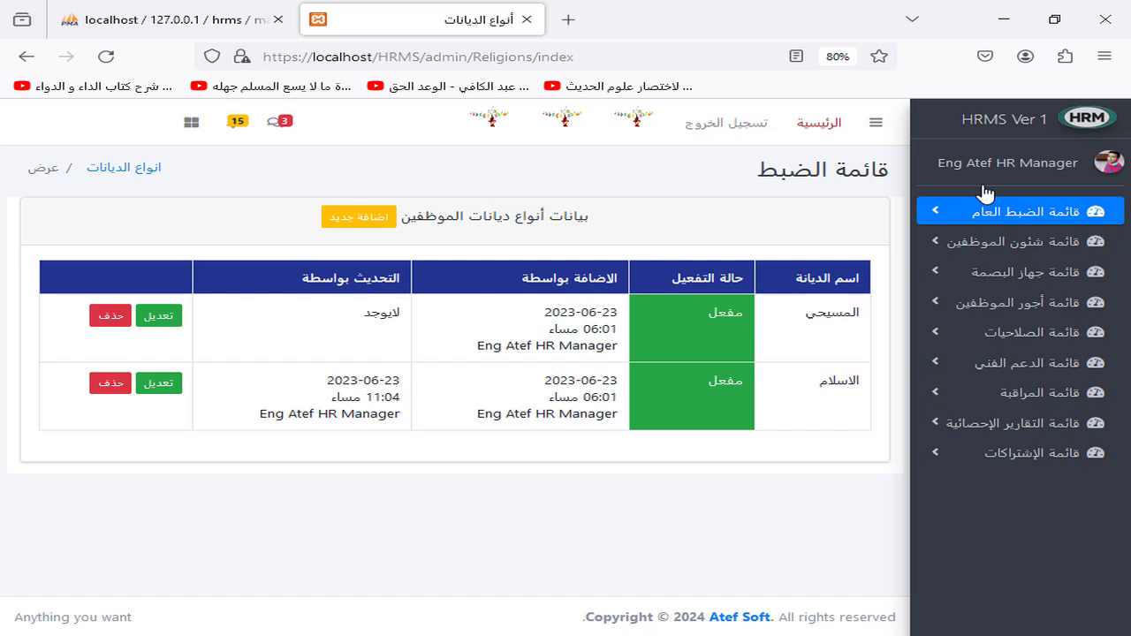
pyautogui.click(946, 251)
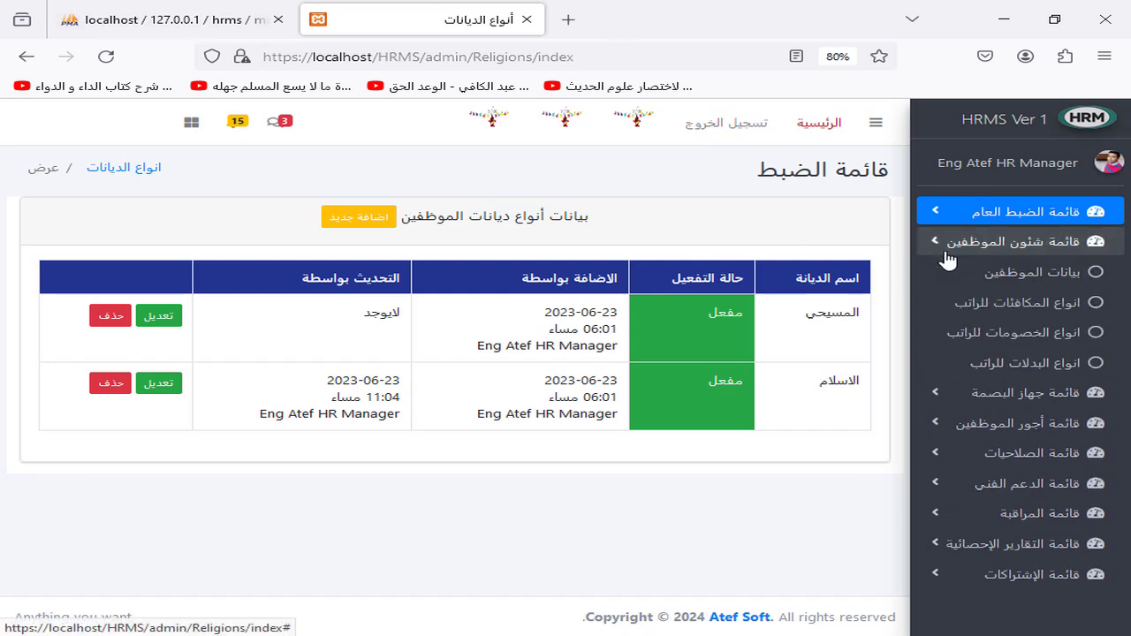
pyautogui.click(1036, 275)
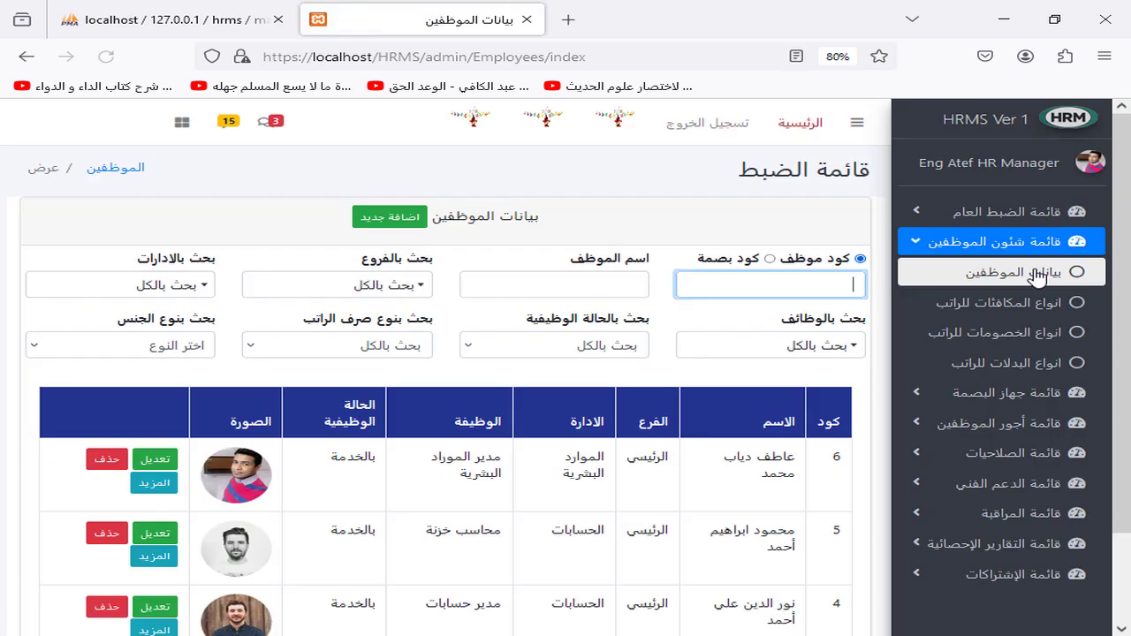
pyautogui.scroll(-3, 1129, 200)
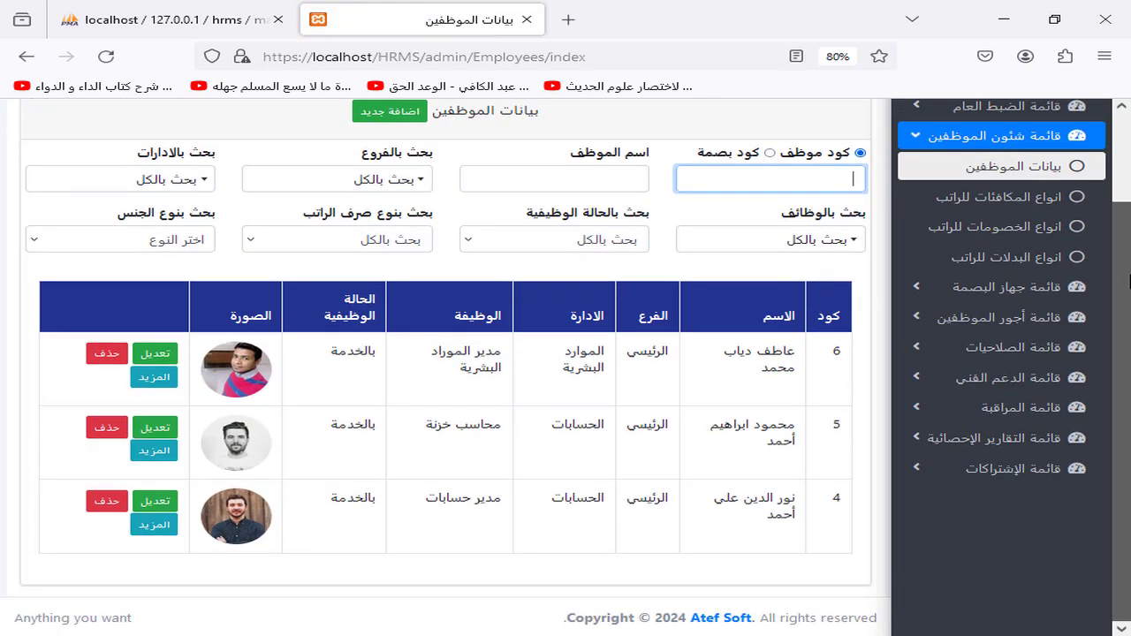
pyautogui.scroll(2, 1129, 202)
pyautogui.click(389, 216)
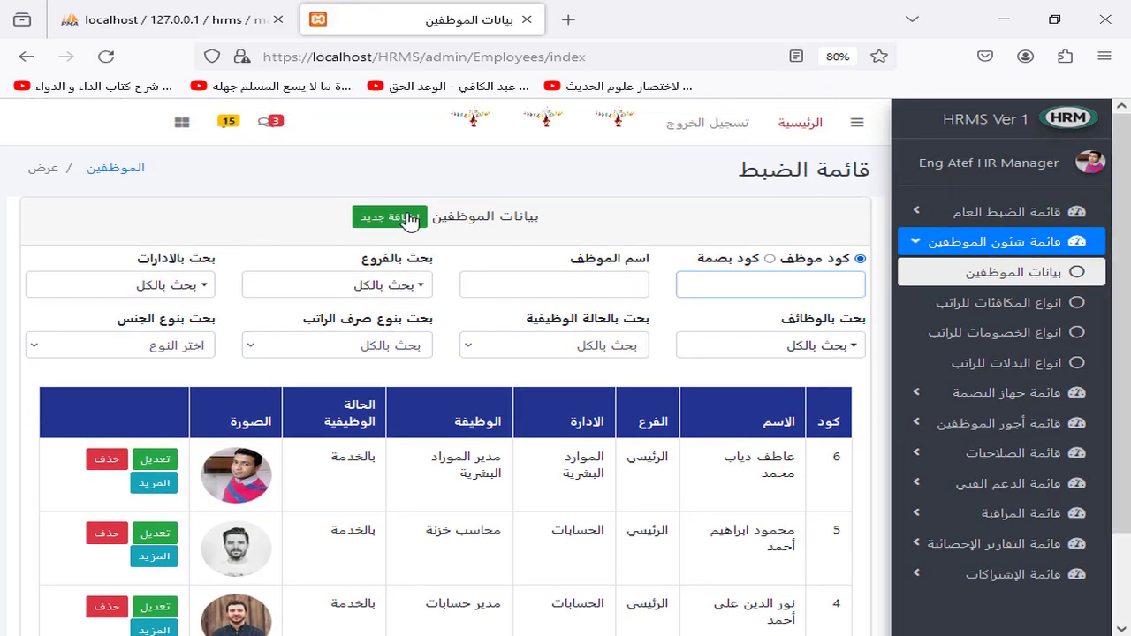
pyautogui.scroll(-5, 1128, 445)
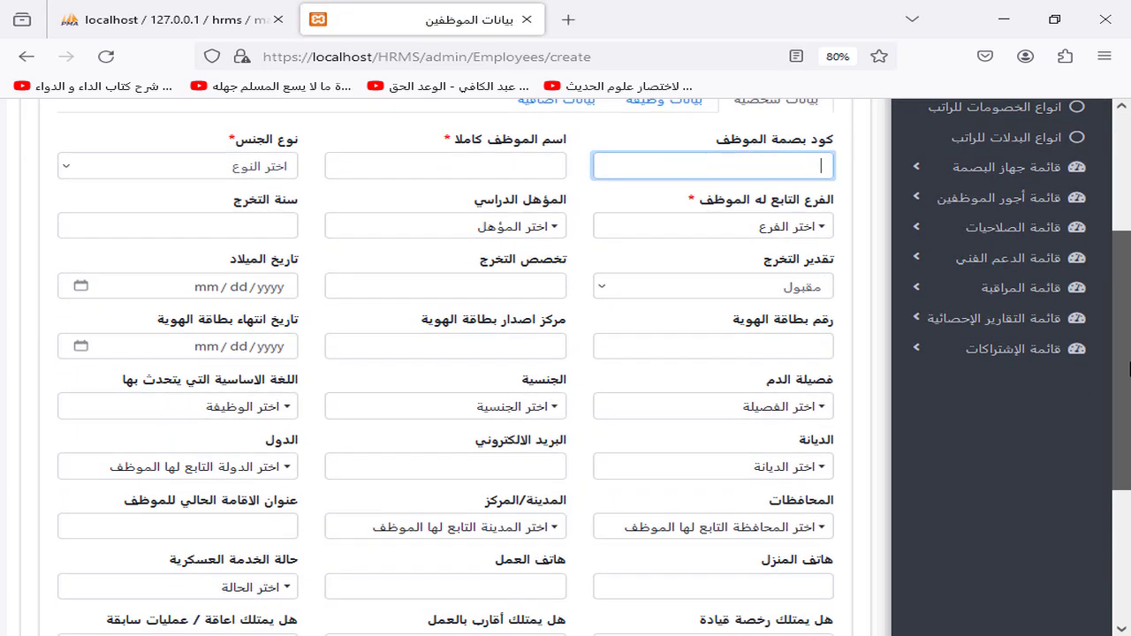
pyautogui.scroll(-1, 1129, 445)
pyautogui.scroll(5, 1129, 445)
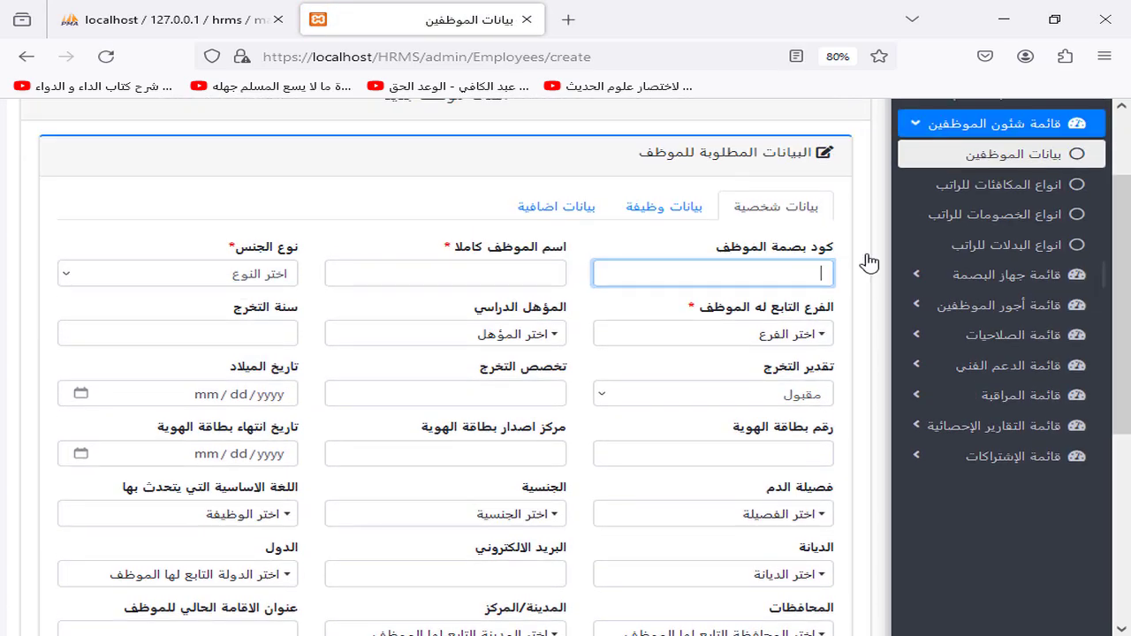
pyautogui.click(686, 212)
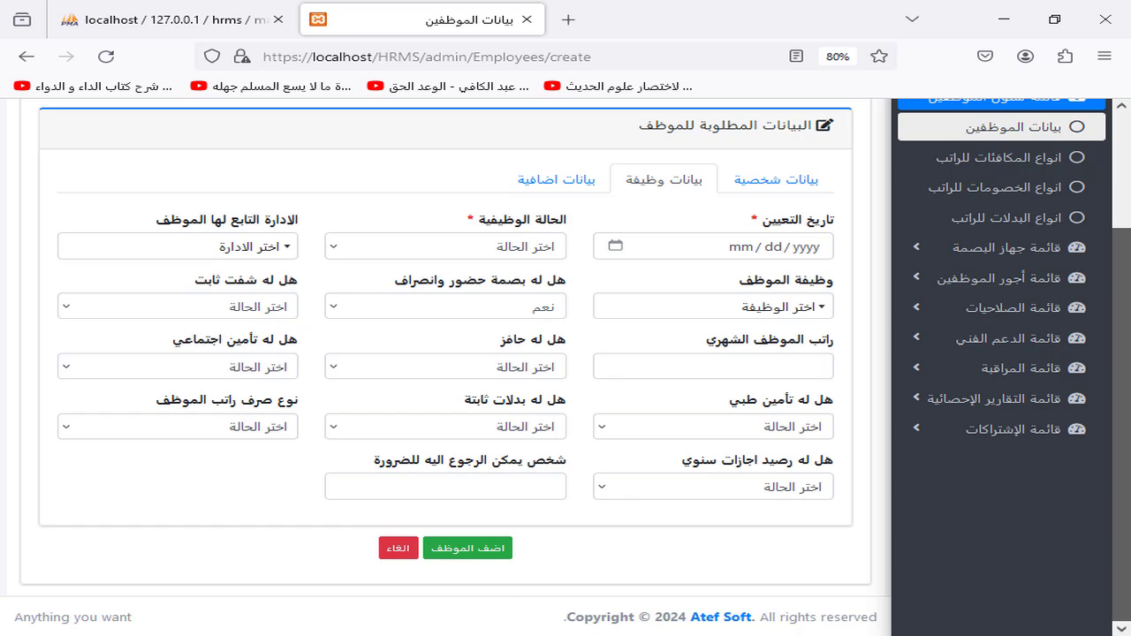
pyautogui.click(564, 186)
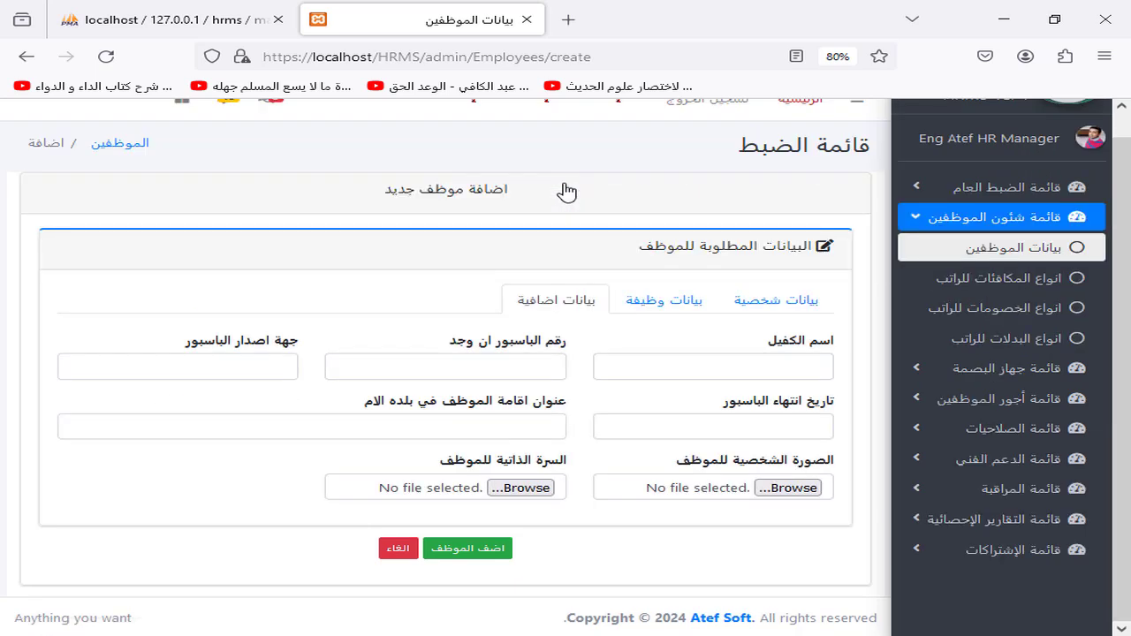
pyautogui.click(399, 548)
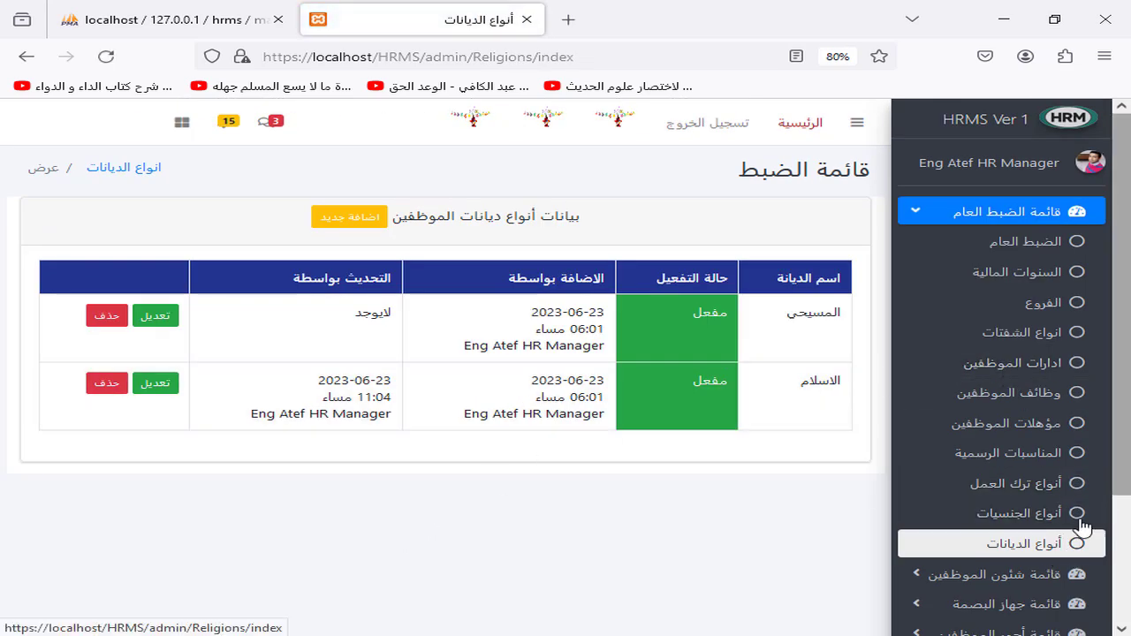
pyautogui.click(1021, 576)
pyautogui.click(1043, 610)
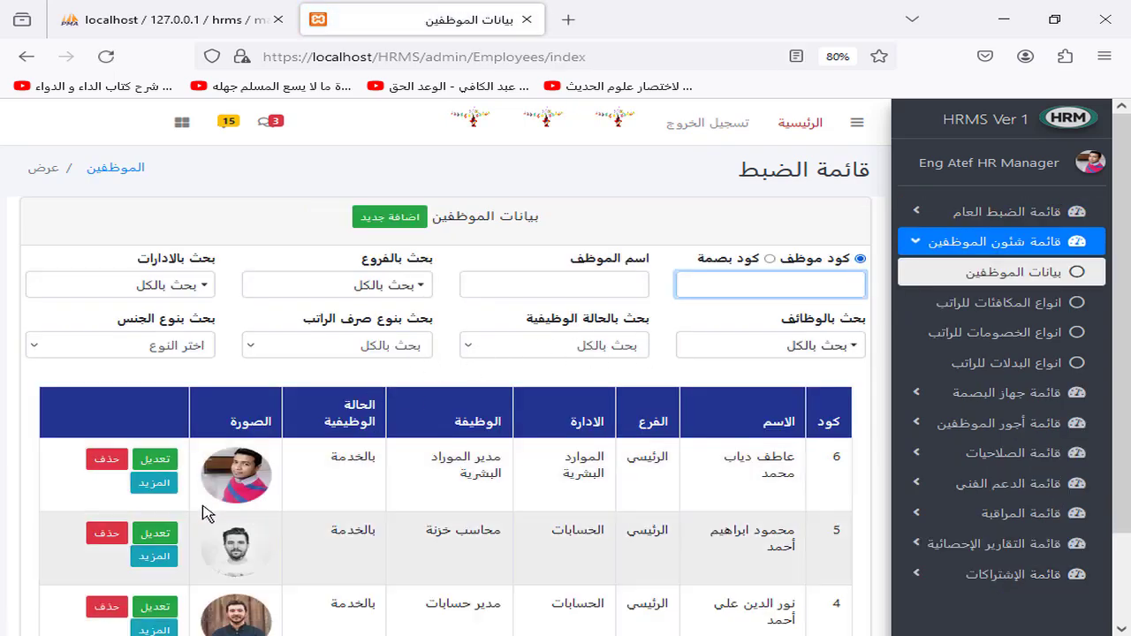
# Step: Open the first listed employee's full details page
pyautogui.click(152, 484)
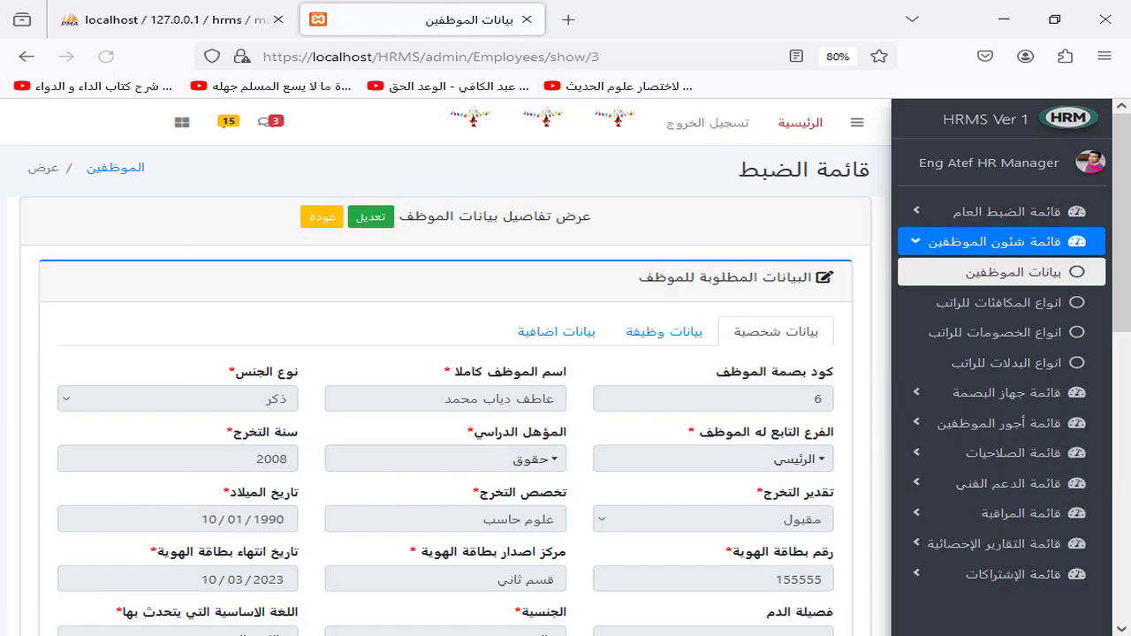
pyautogui.scroll(-2, 1130, 317)
pyautogui.scroll(-6, 1130, 316)
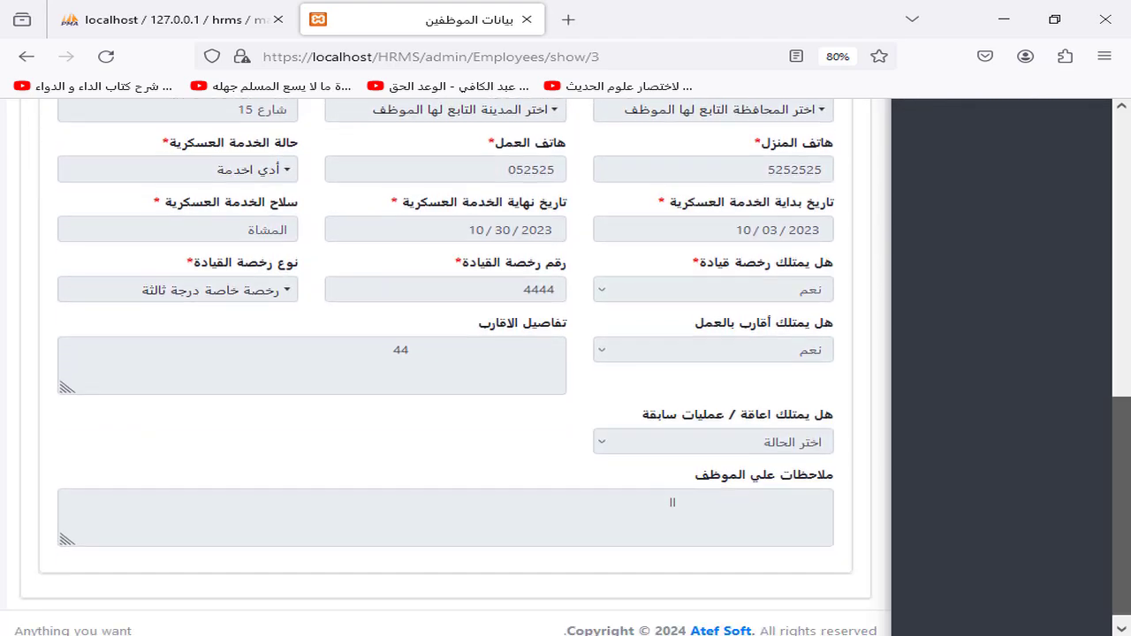
pyautogui.scroll(8, 1129, 406)
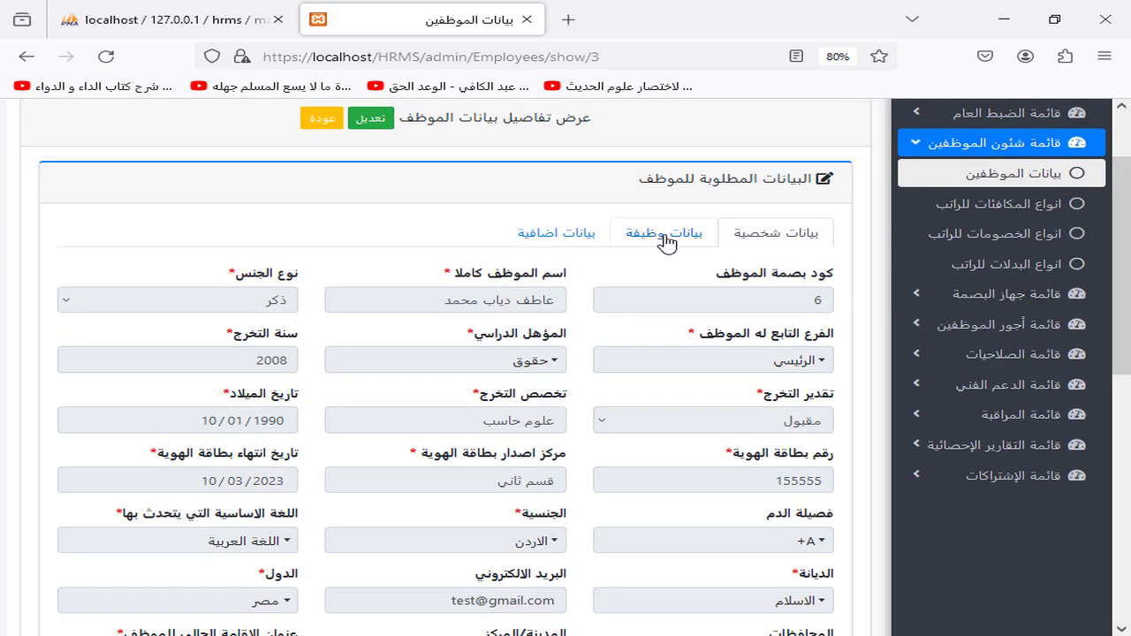
# Step: View the job data's 500 transport allowance and cancel the add-allowance dialog unused
pyautogui.click(666, 232)
pyautogui.scroll(-5, 1129, 459)
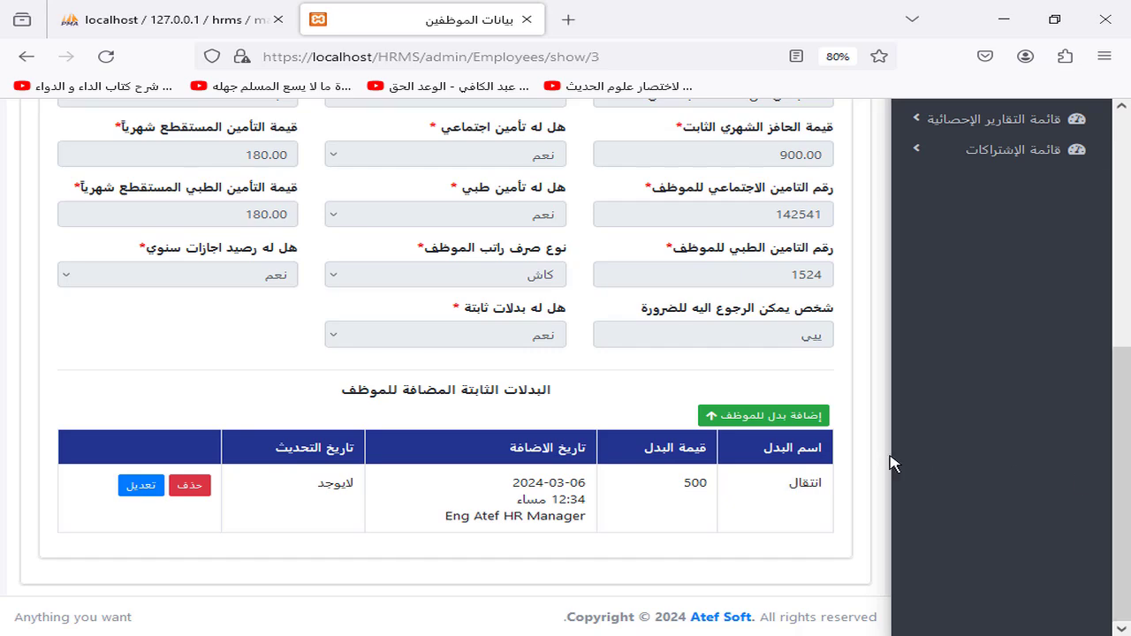
pyautogui.click(759, 416)
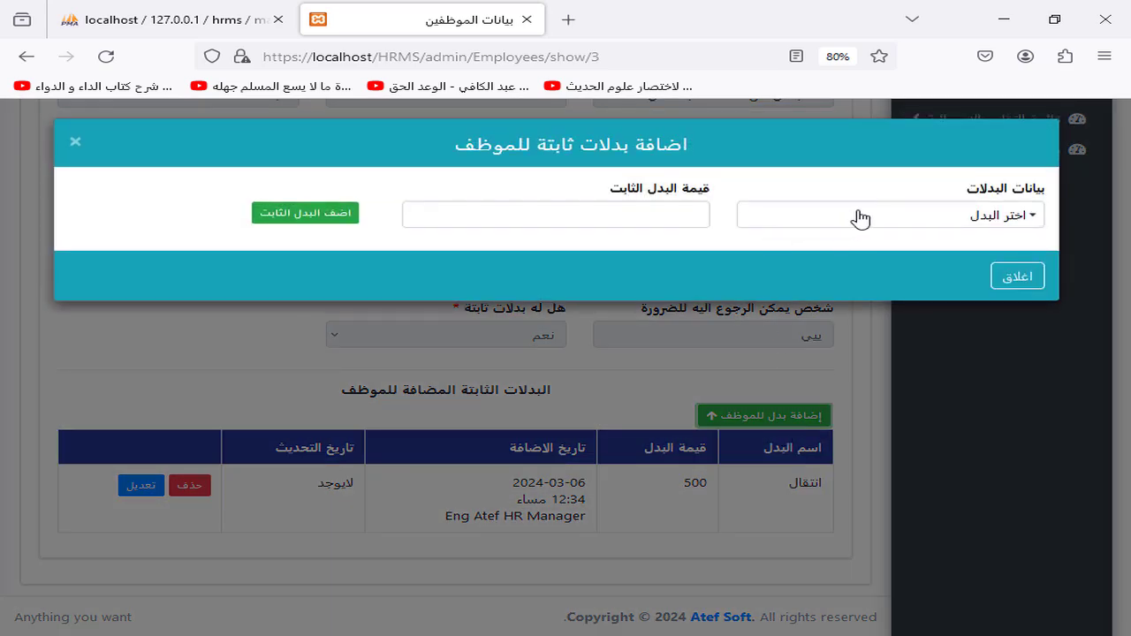
pyautogui.click(856, 216)
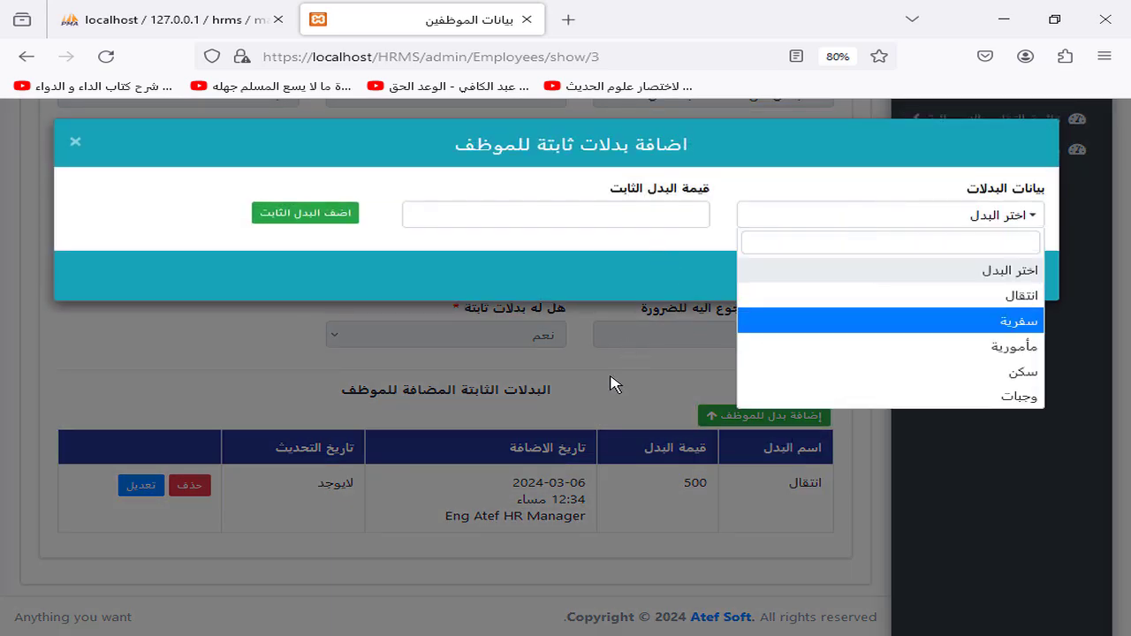
pyautogui.click(608, 387)
pyautogui.click(608, 387)
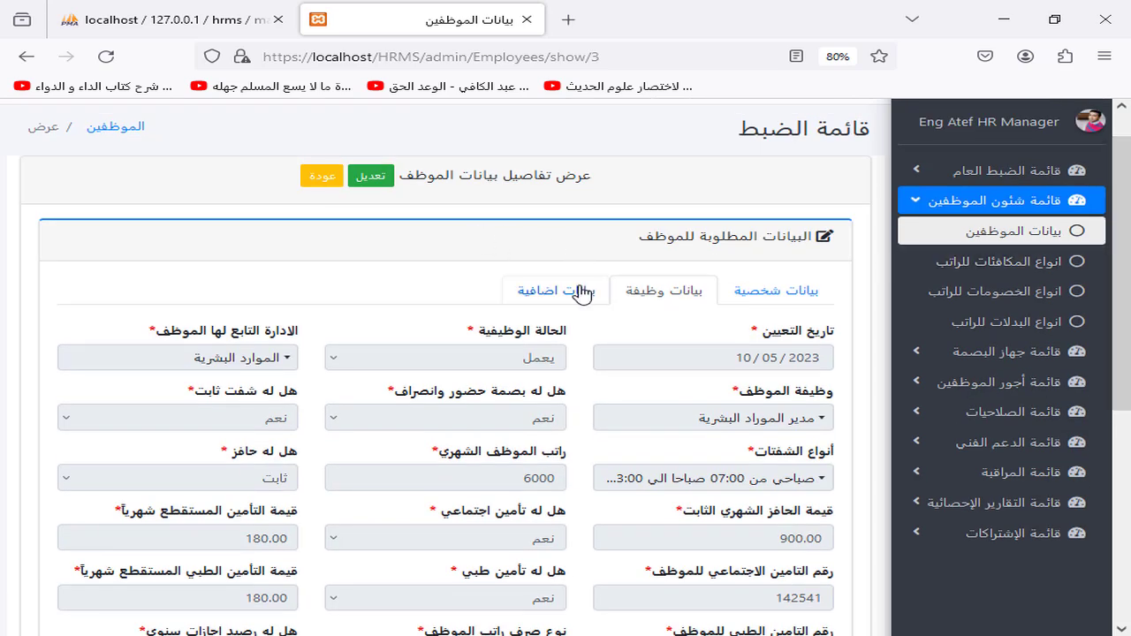
# Step: Show the employee's passport and attachments data, then dismiss the new-attachment dialog unused
pyautogui.click(583, 290)
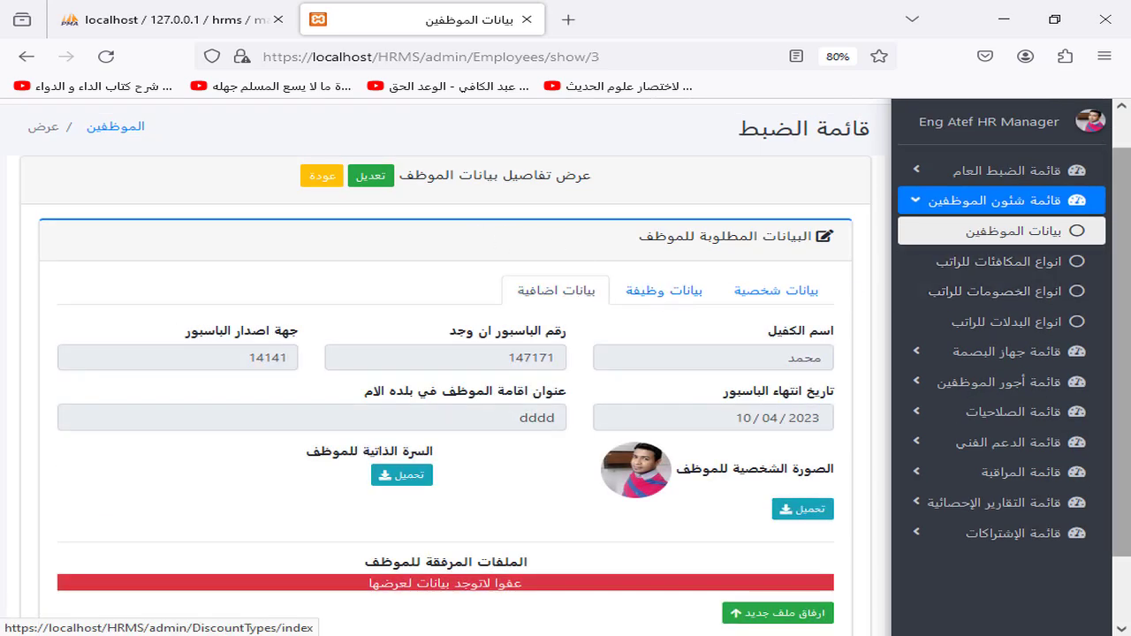
pyautogui.scroll(-2, 800, 411)
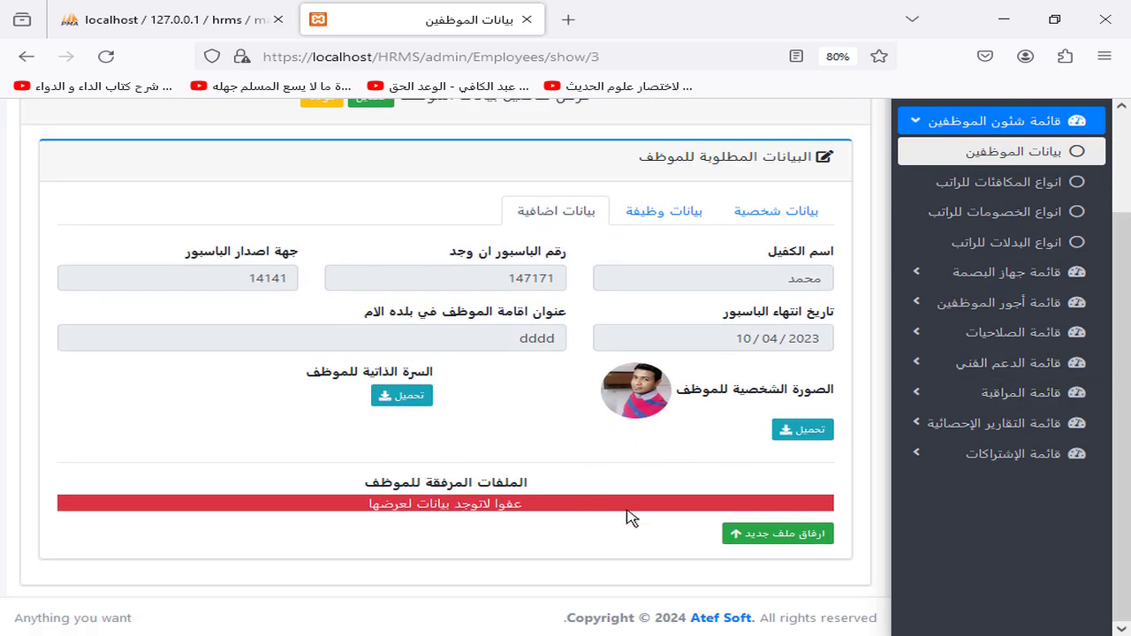
pyautogui.click(751, 536)
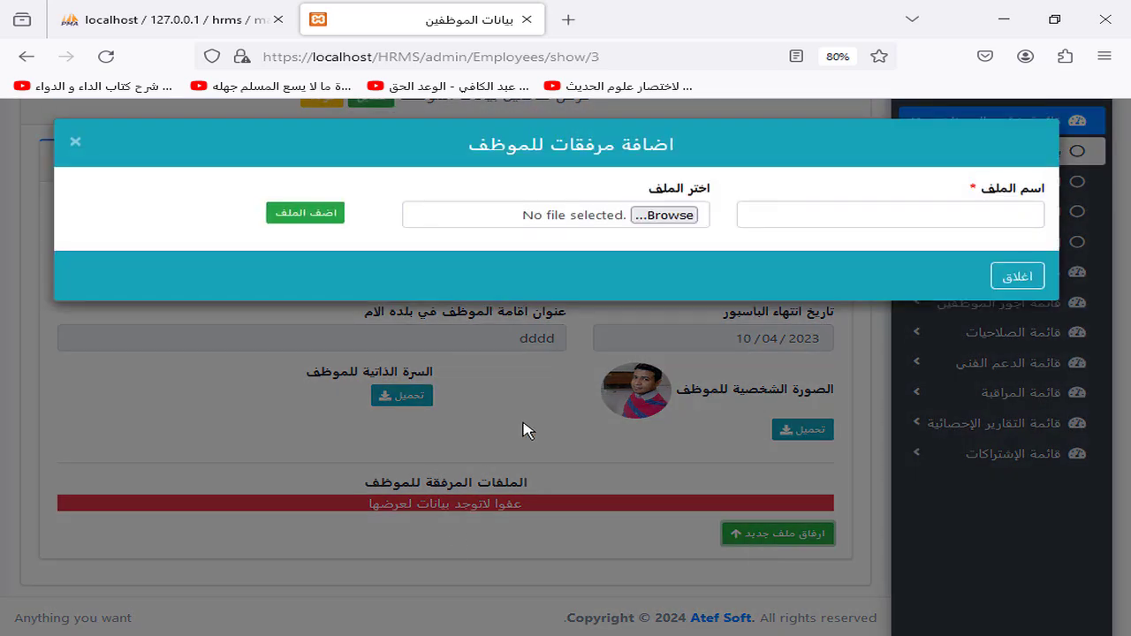
pyautogui.click(810, 222)
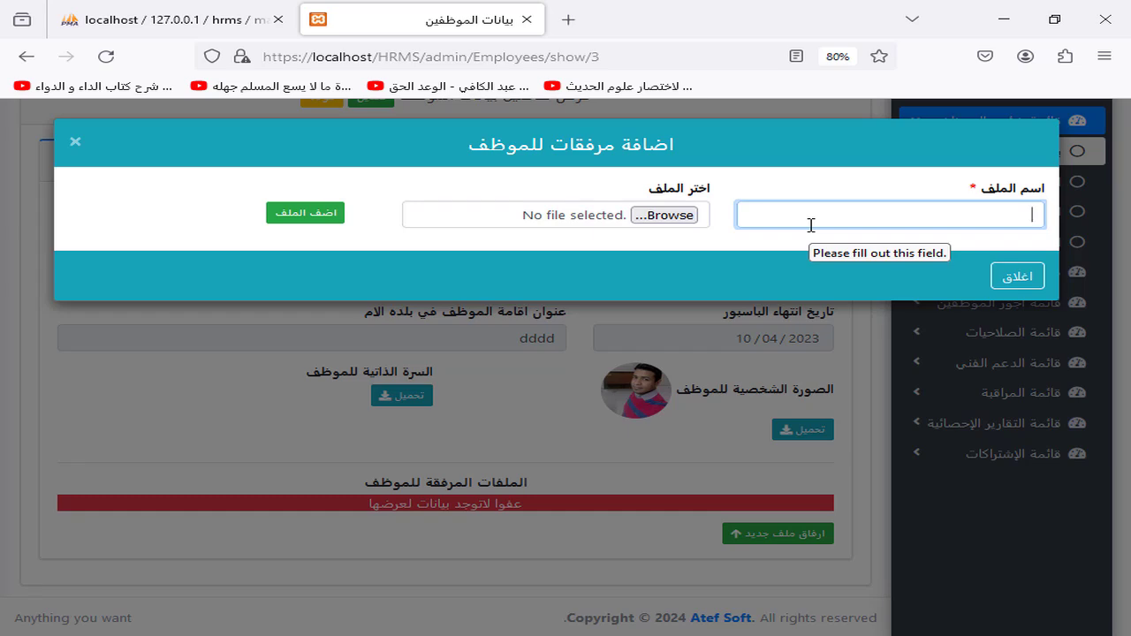
pyautogui.click(583, 472)
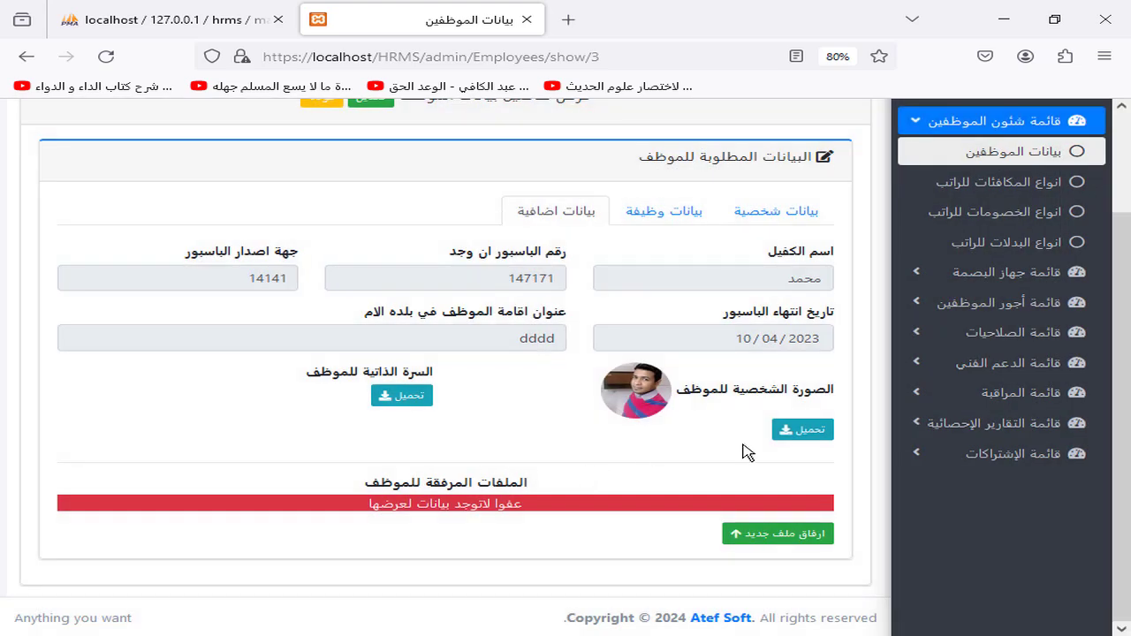
pyautogui.scroll(2, 1130, 311)
pyautogui.scroll(1, 1130, 311)
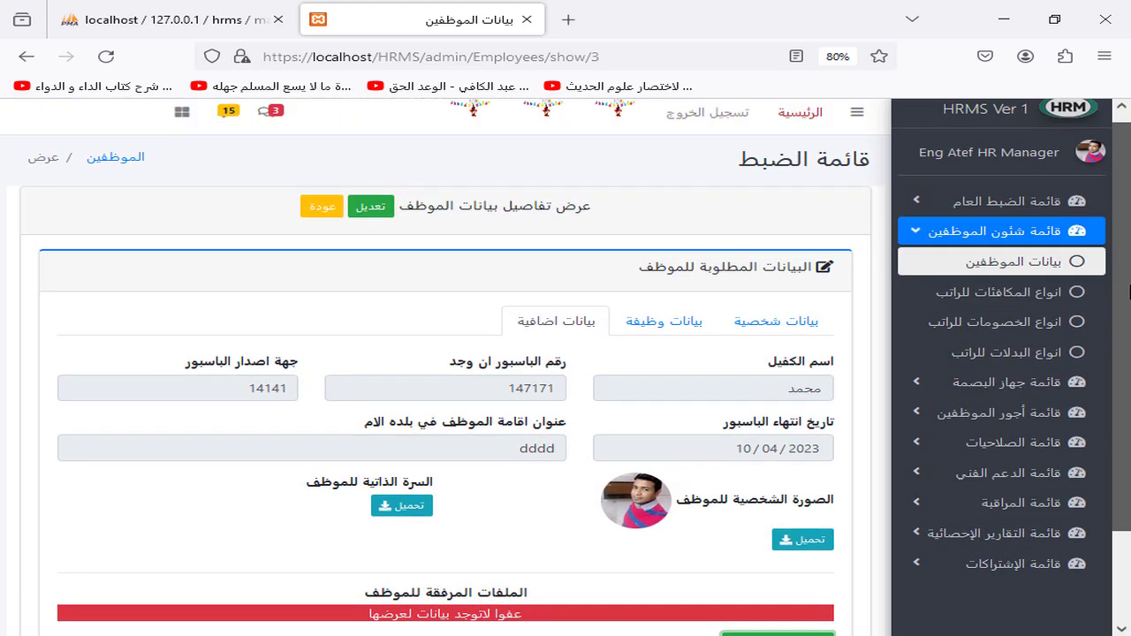
# Step: Review bonus, deduction and allowance type lists, then open the main salary records
pyautogui.click(1021, 302)
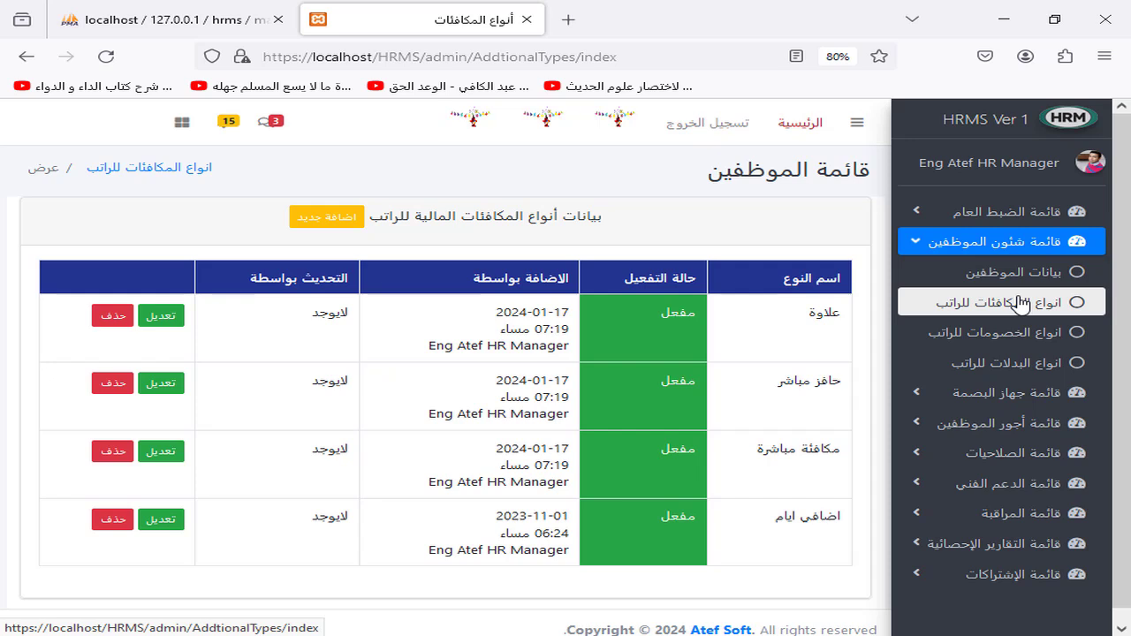
pyautogui.click(1008, 345)
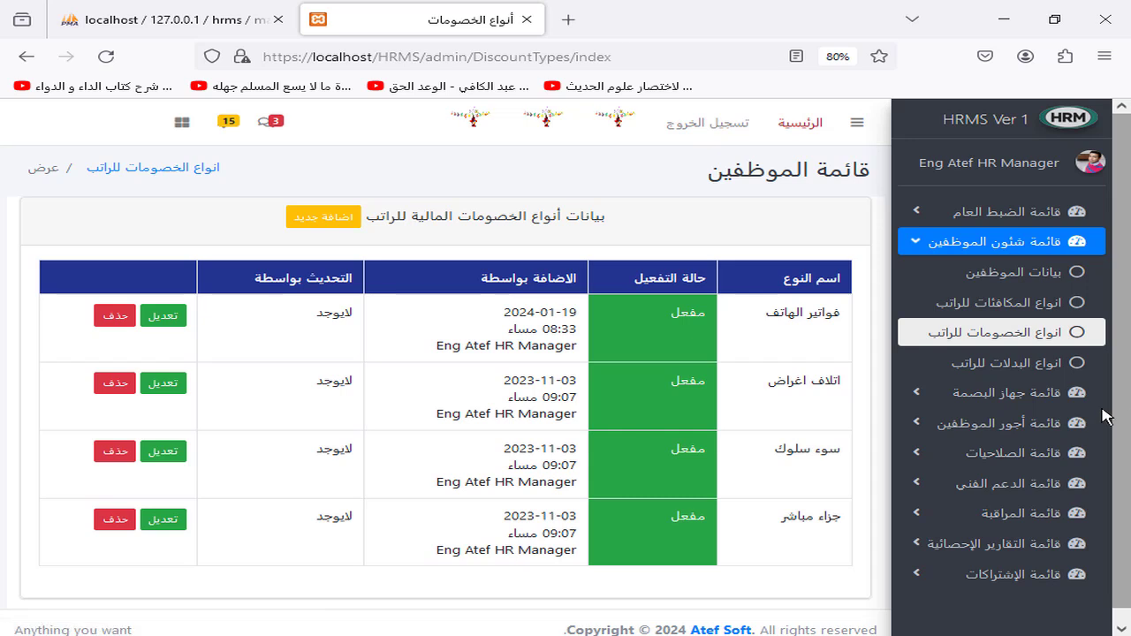
pyautogui.click(1004, 365)
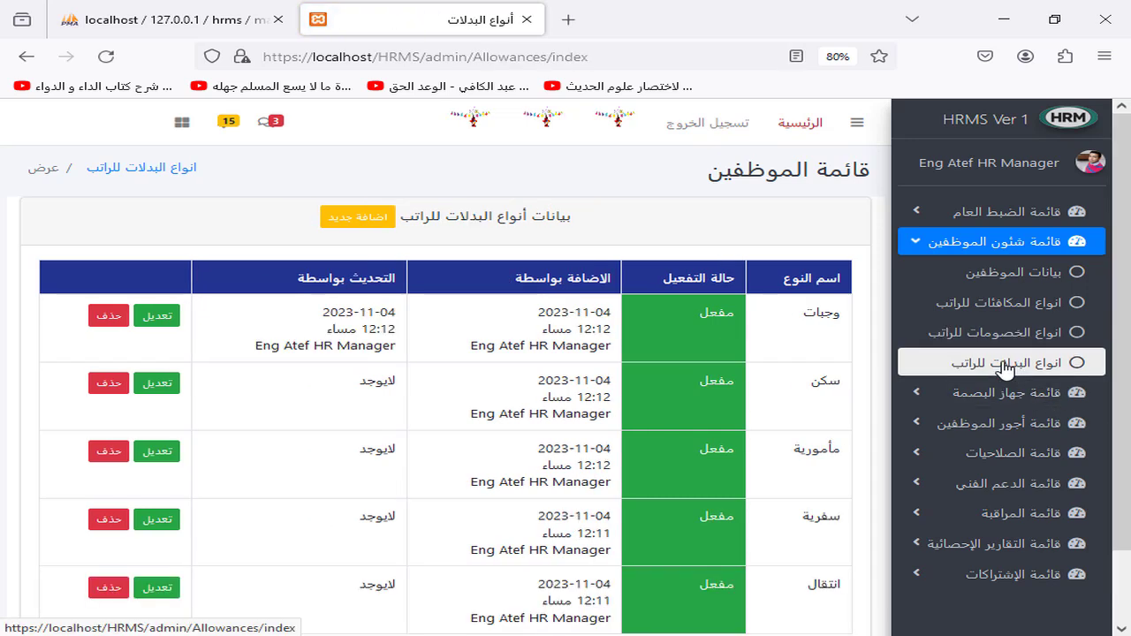
pyautogui.click(990, 245)
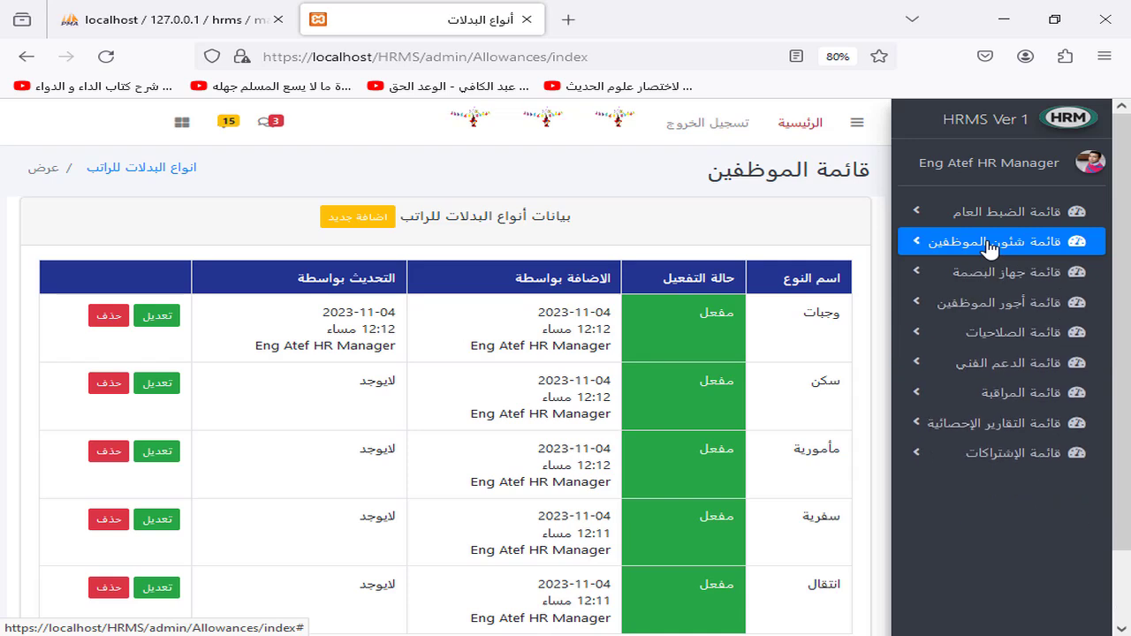
pyautogui.click(984, 305)
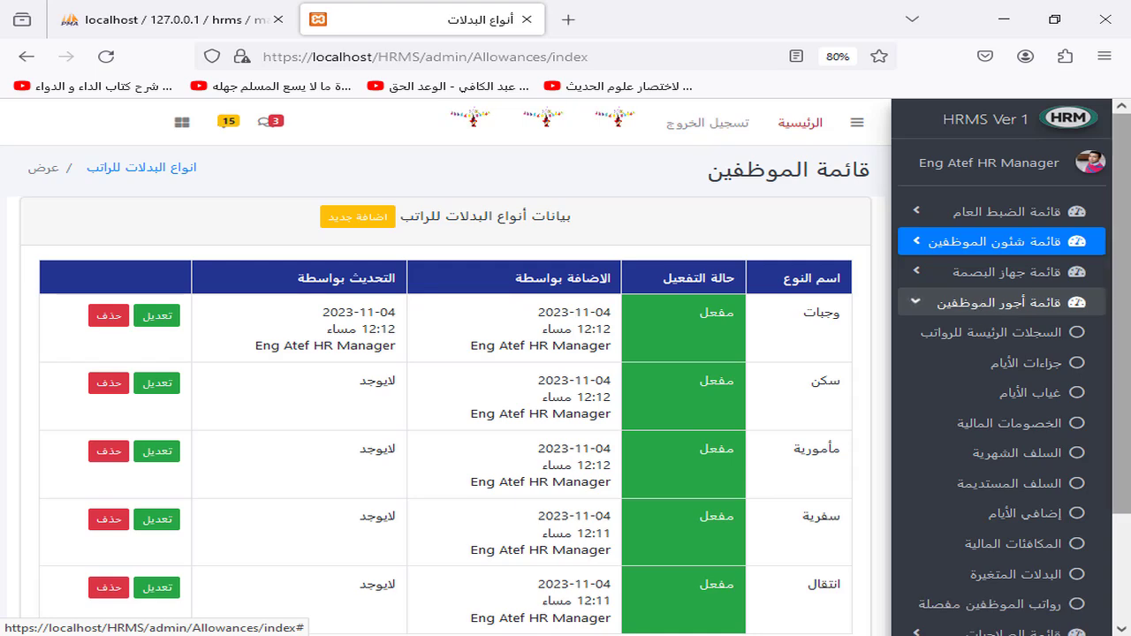
pyautogui.scroll(-1, 1016, 310)
pyautogui.click(1040, 302)
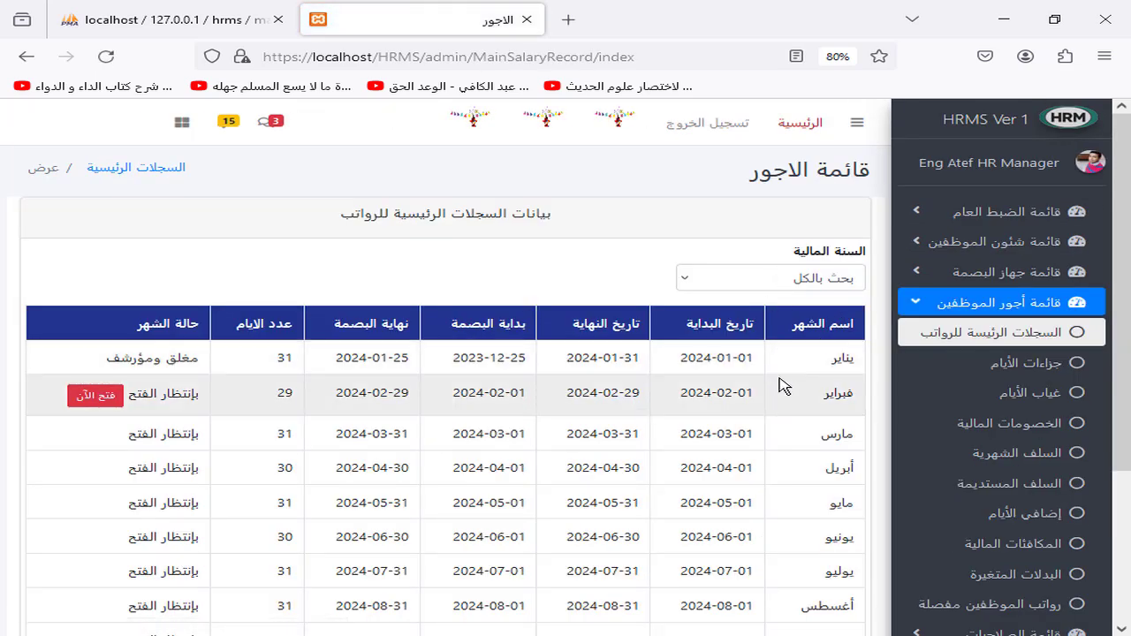
# Step: Bring up the open-month dialog for February 2024 and cancel it without opening
pyautogui.click(86, 397)
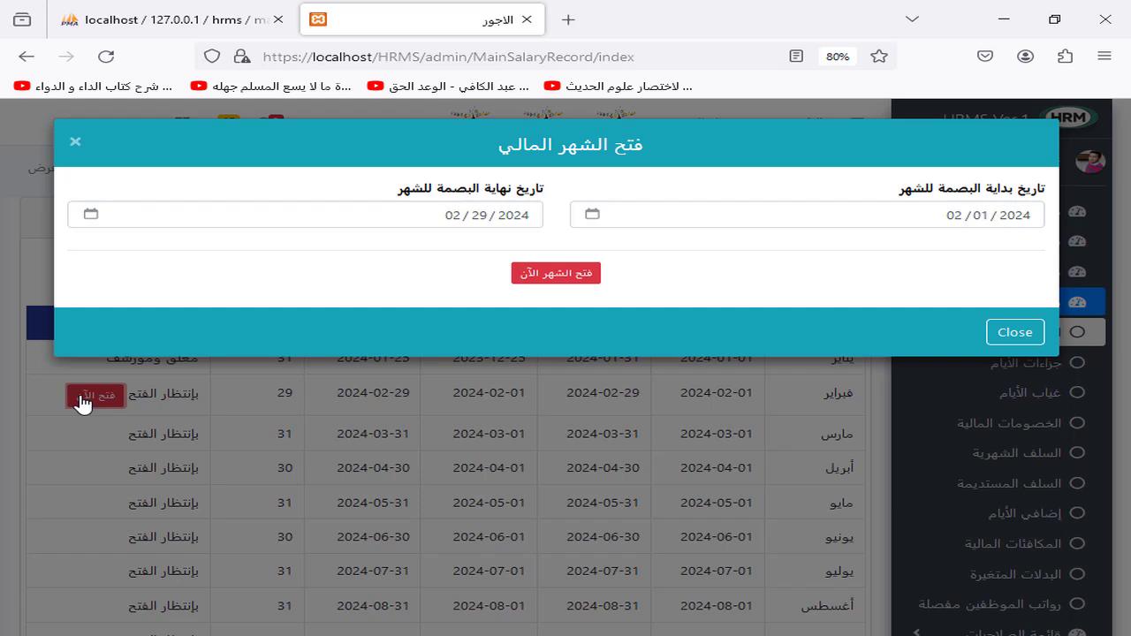
pyautogui.click(225, 467)
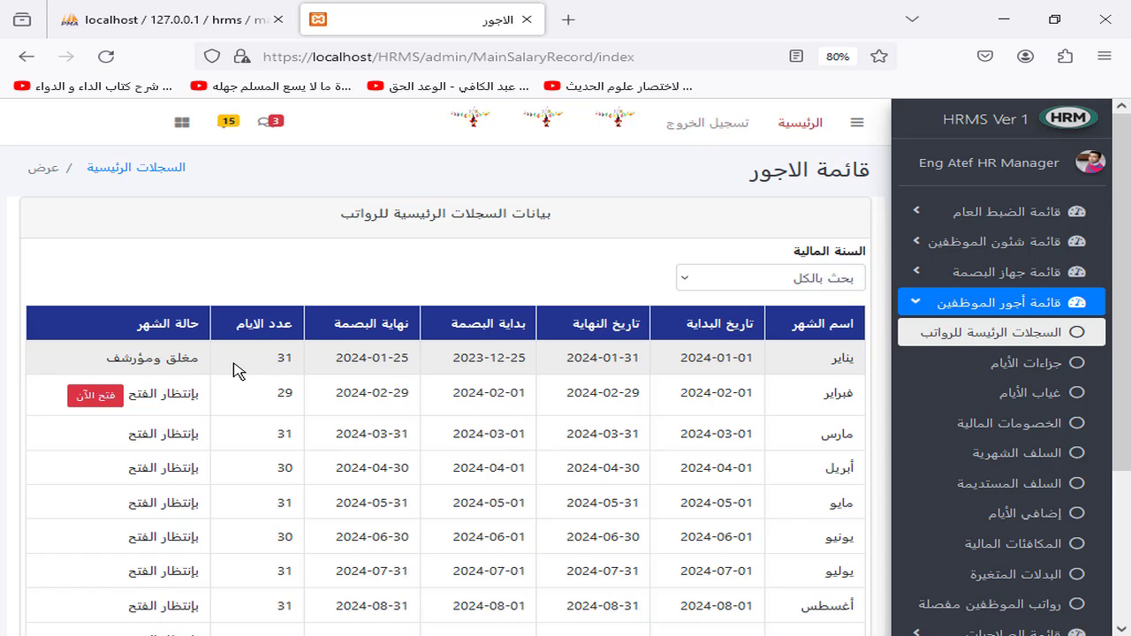
# Step: Print January 2024's day-sanctions search results to a new tab, then return
pyautogui.click(1010, 363)
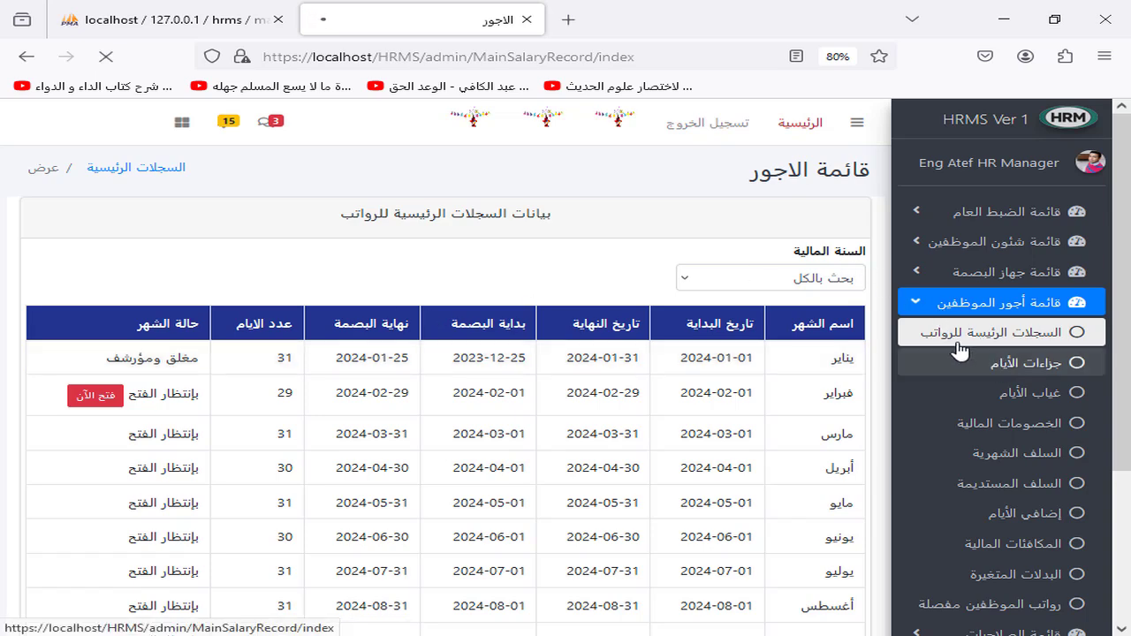
pyautogui.click(94, 296)
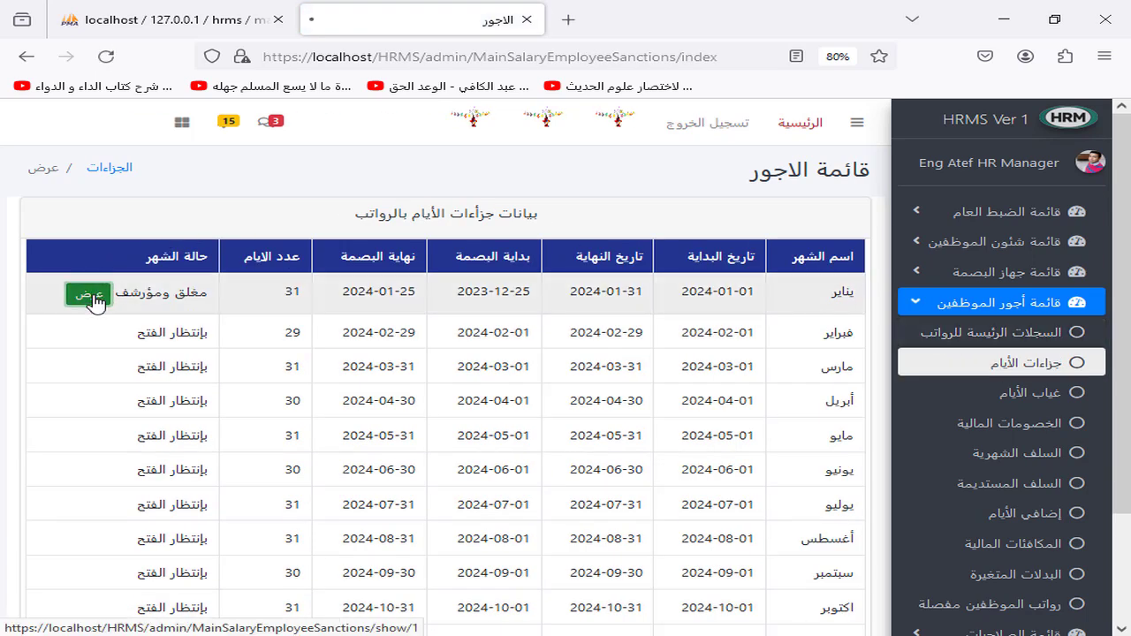
pyautogui.click(751, 279)
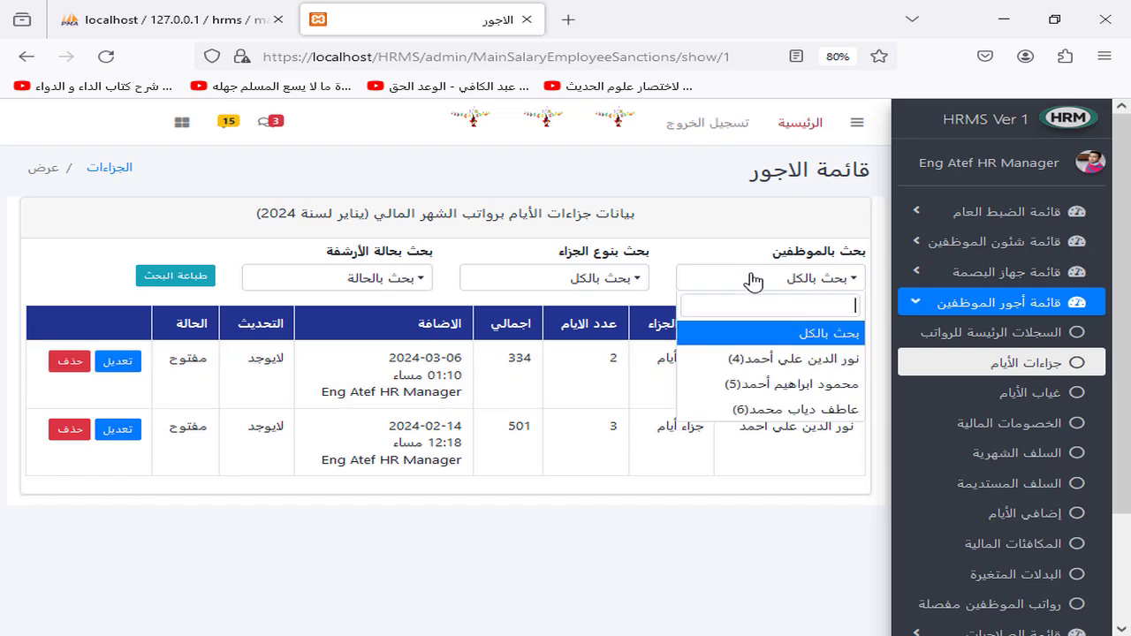
pyautogui.click(504, 281)
pyautogui.click(327, 341)
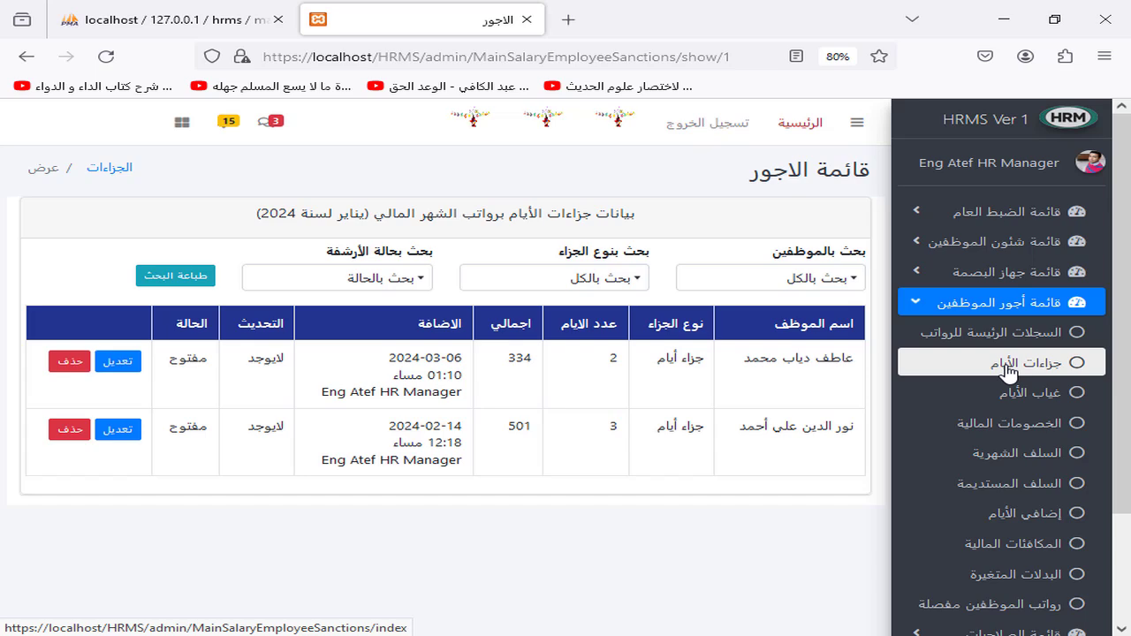
pyautogui.click(175, 276)
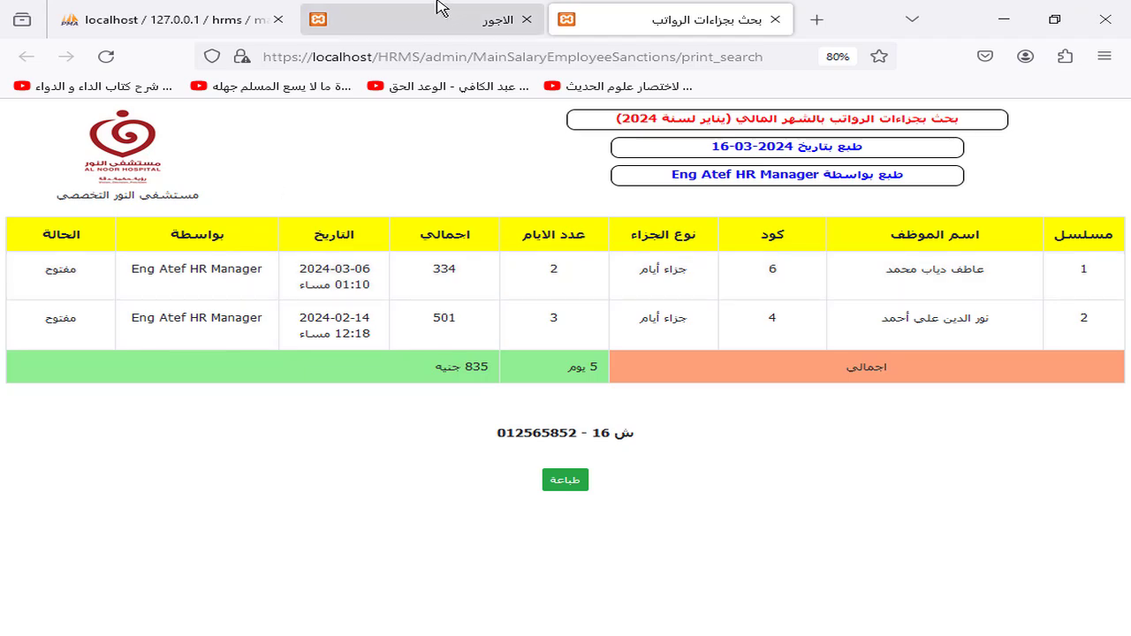
pyautogui.click(415, 18)
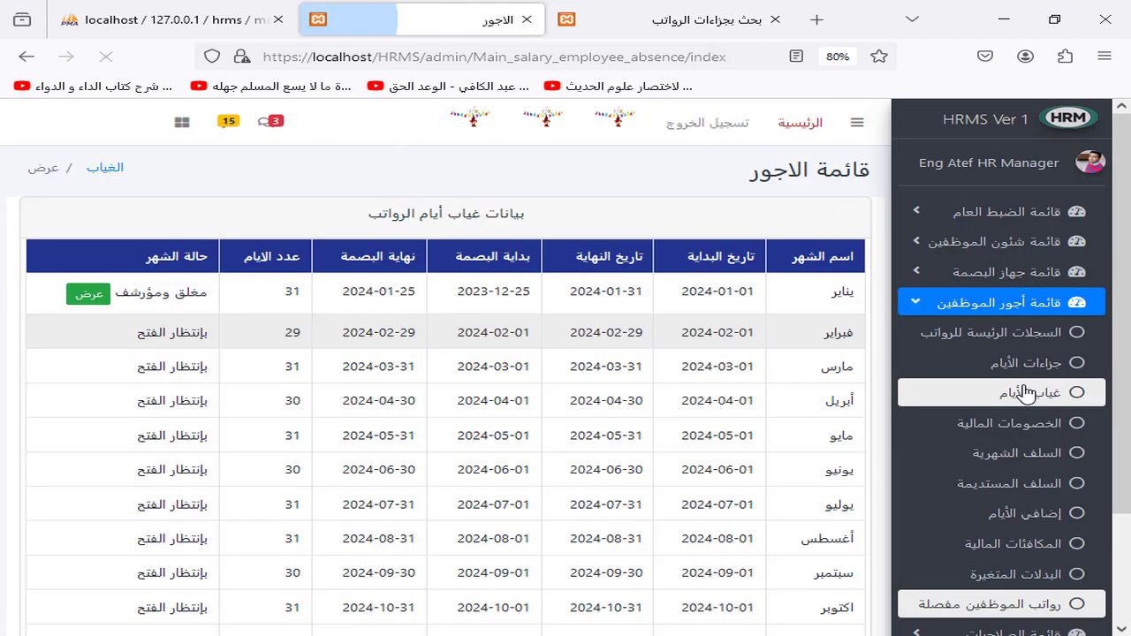
# Step: Review January's absences and financial discounts, then return to the main payroll records
pyautogui.click(89, 294)
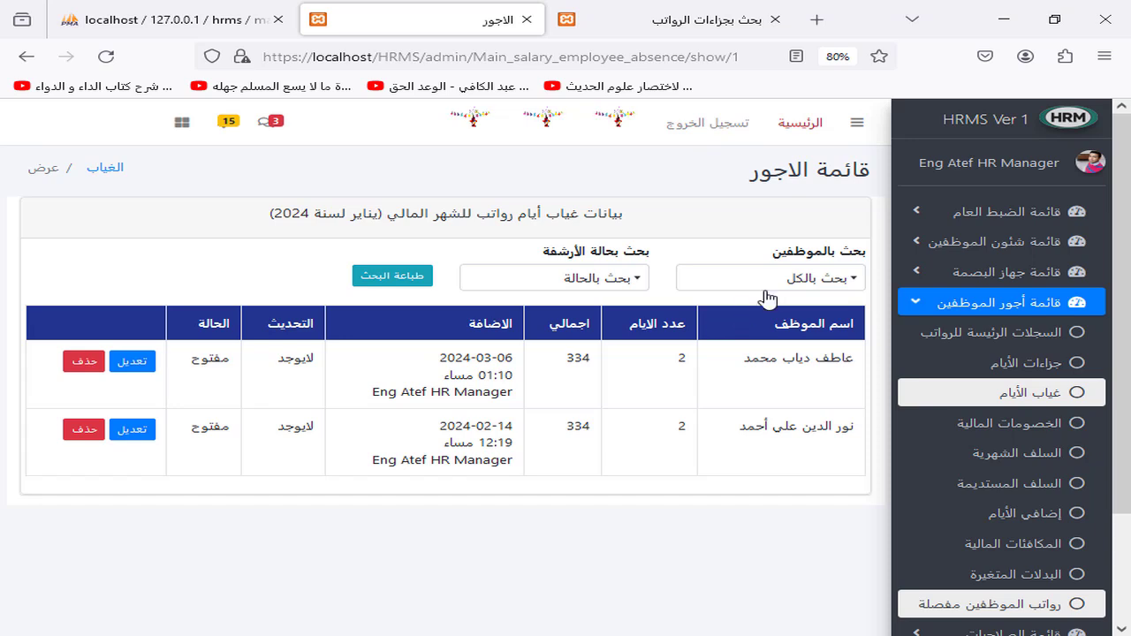
pyautogui.scroll(-1, 988, 363)
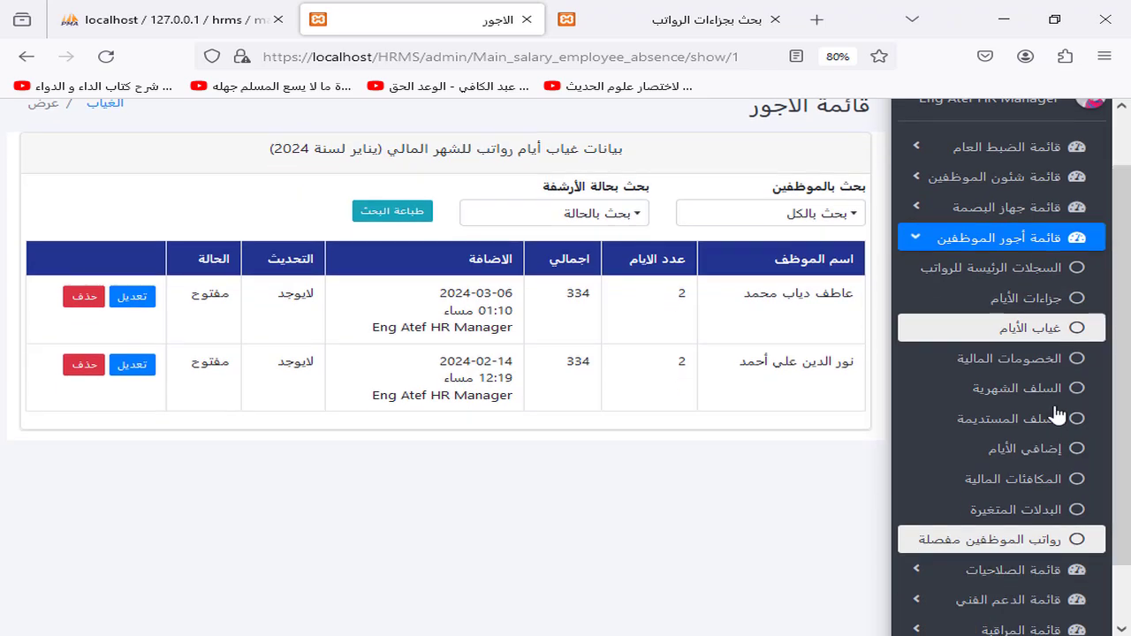
pyautogui.click(988, 362)
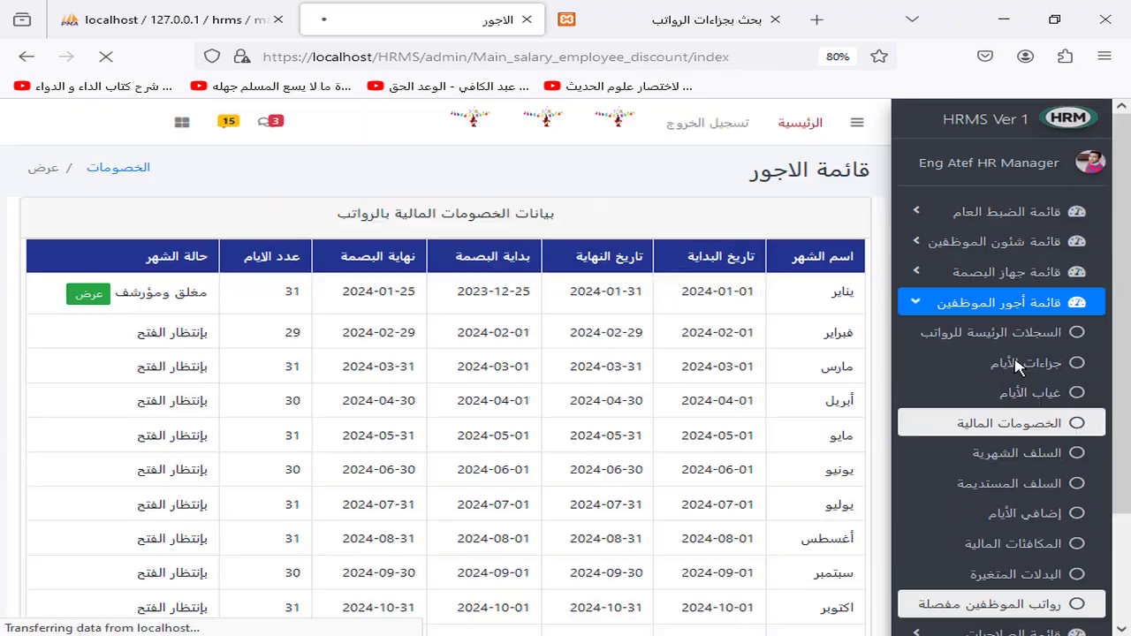
pyautogui.click(89, 293)
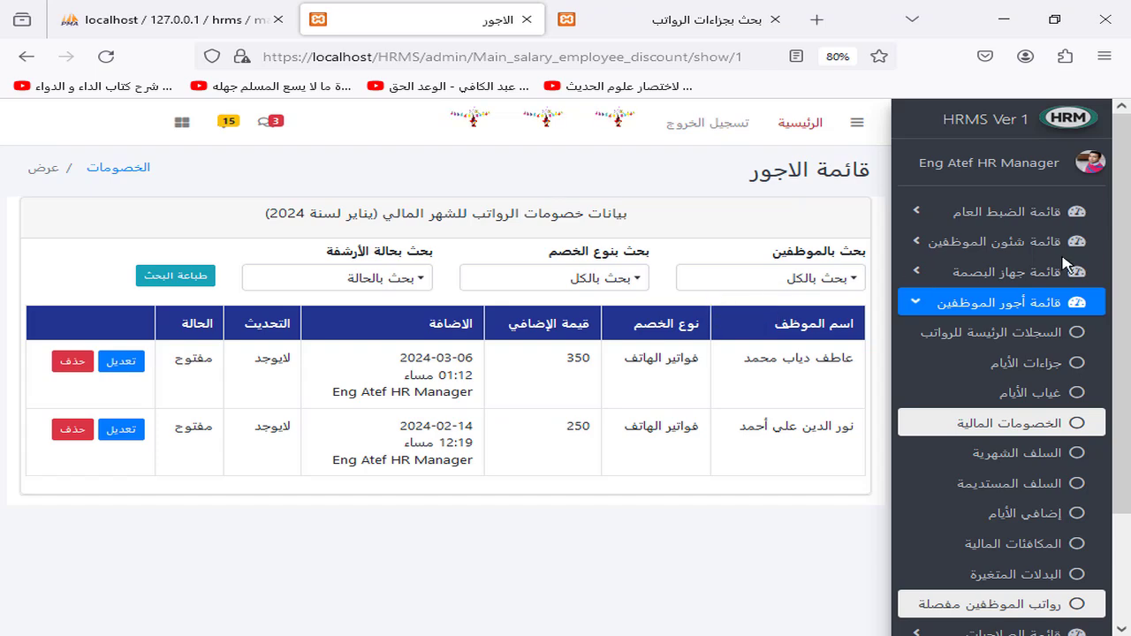
pyautogui.click(975, 343)
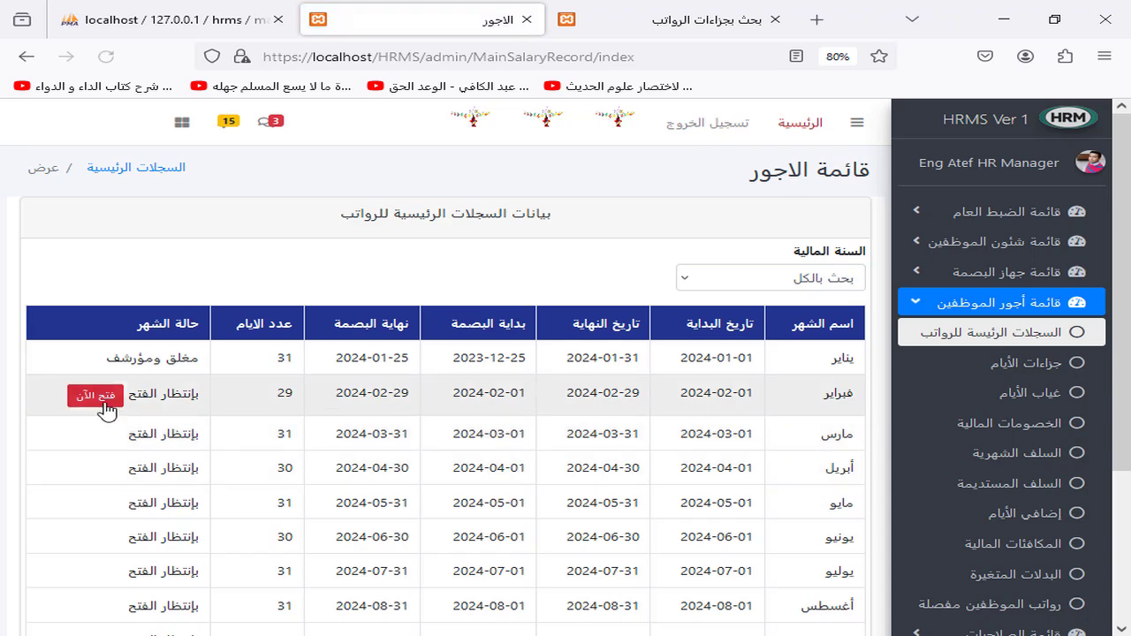
# Step: Open February 2024 with fingerprint period 2024-01-25 to 2024-02-25 and confirm
pyautogui.click(102, 398)
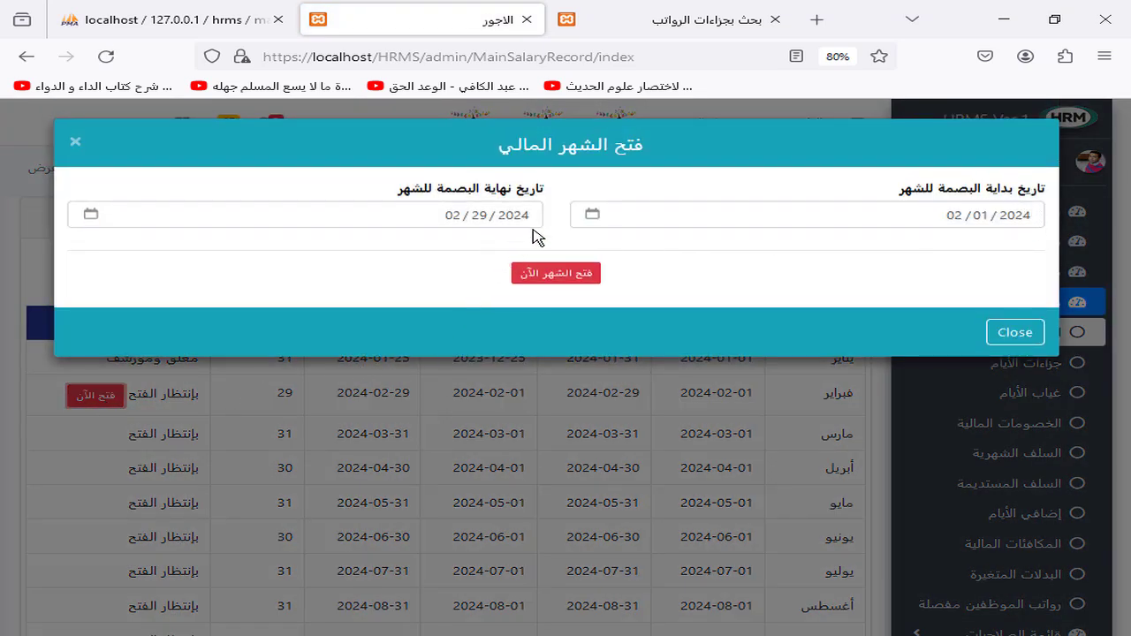
pyautogui.click(591, 216)
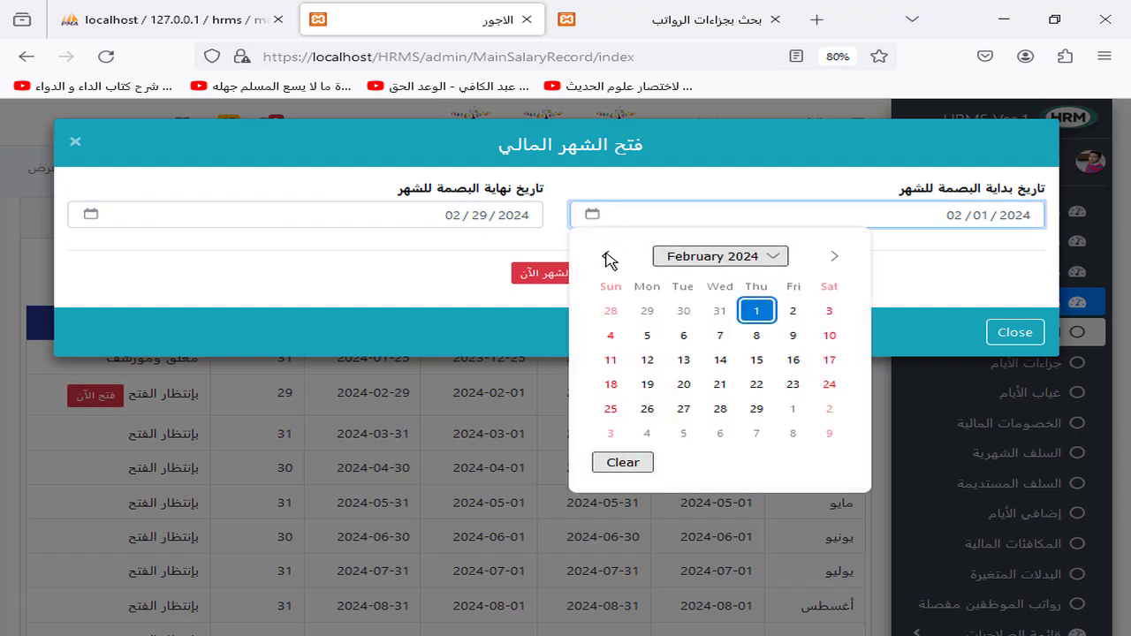
pyautogui.click(606, 255)
pyautogui.click(756, 384)
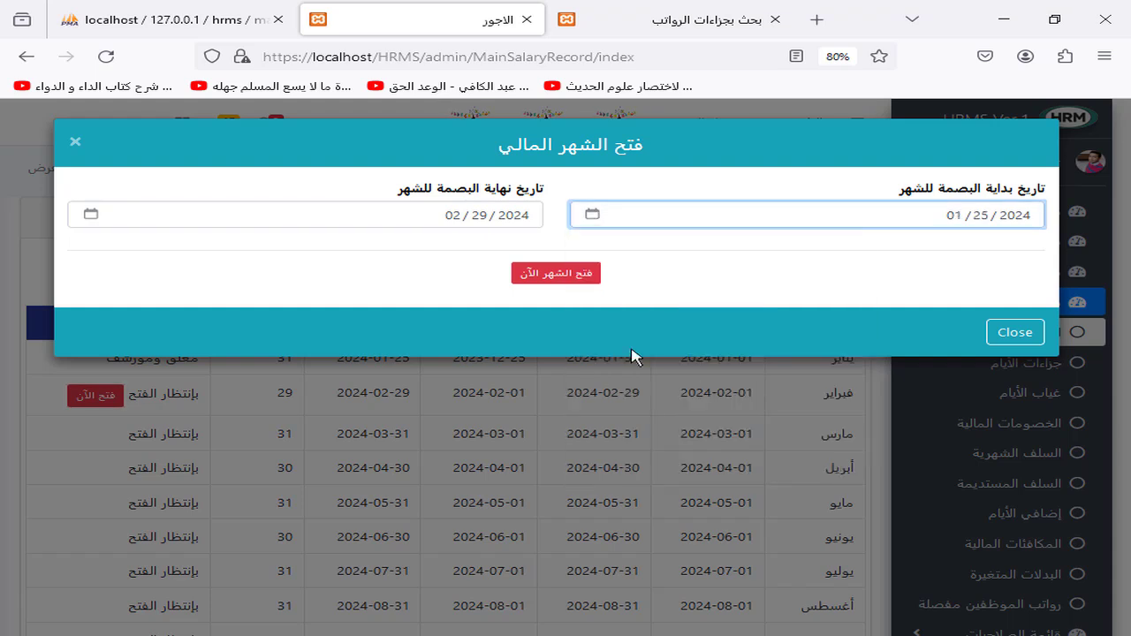
pyautogui.click(91, 221)
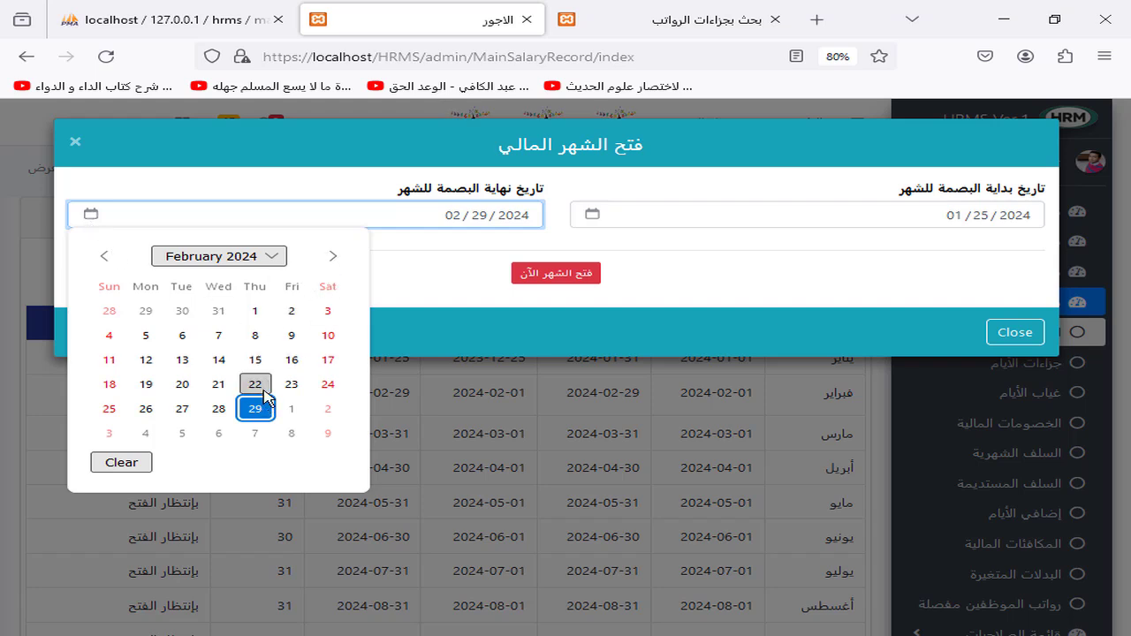
pyautogui.click(182, 409)
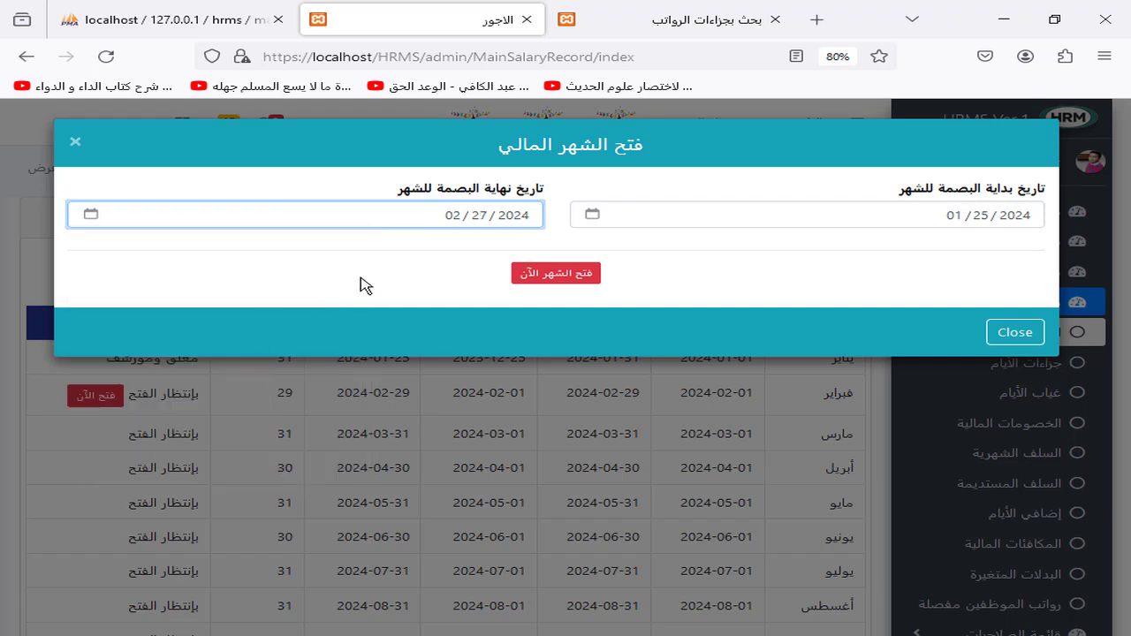
pyautogui.click(92, 216)
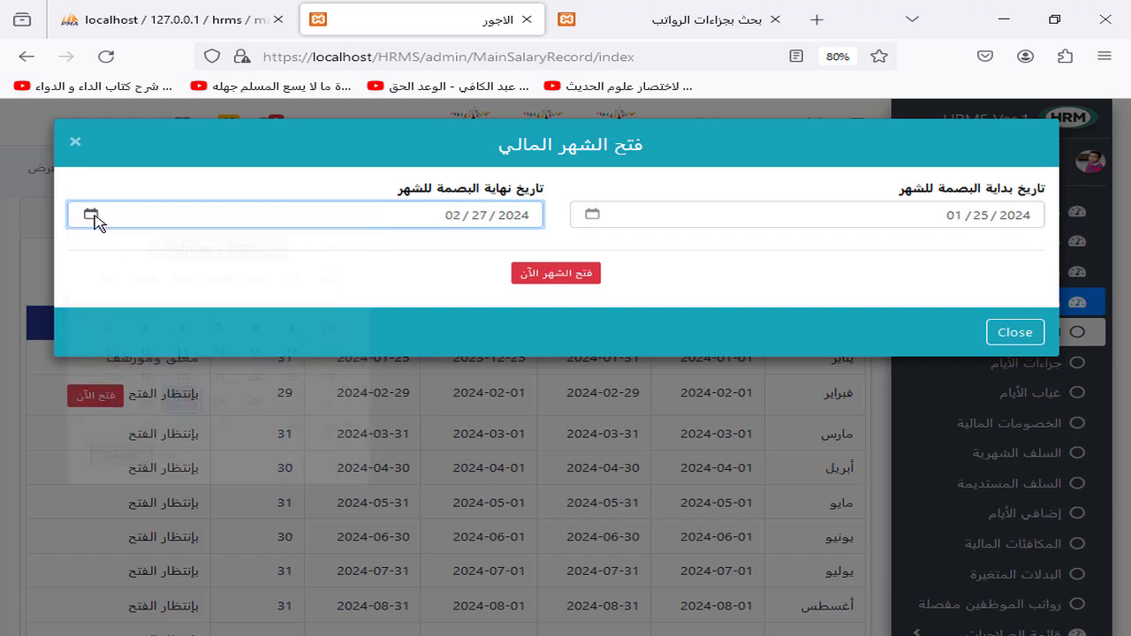
pyautogui.click(92, 215)
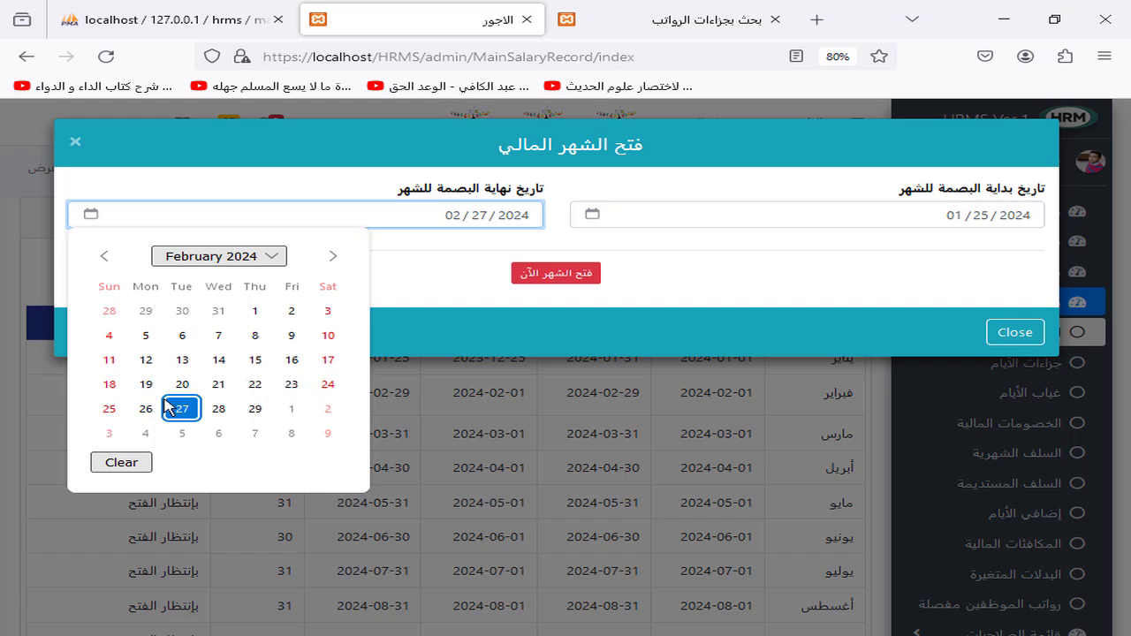
pyautogui.click(109, 409)
pyautogui.click(544, 281)
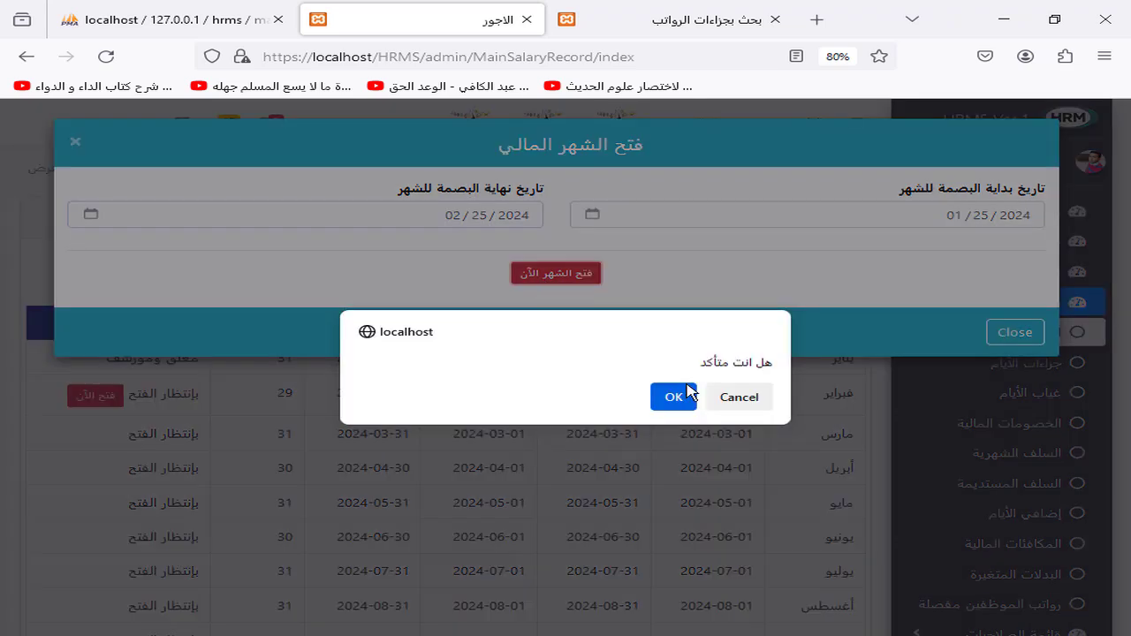
pyautogui.click(685, 404)
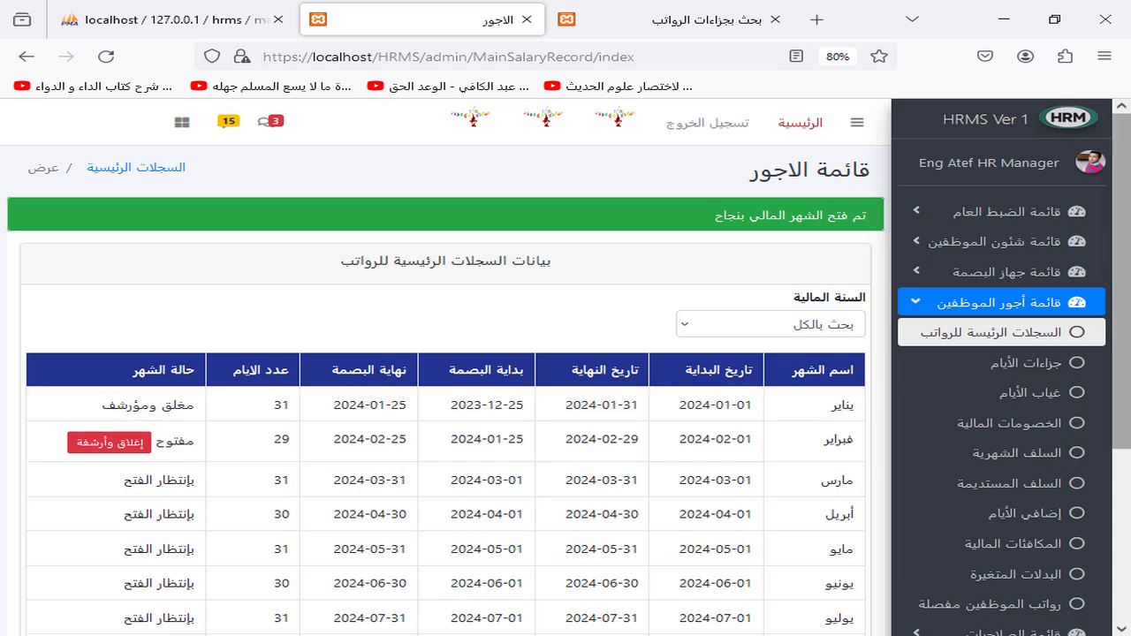
# Step: Add a 2-day sanction for an employee in February's day sanctions
pyautogui.scroll(-3, 1129, 358)
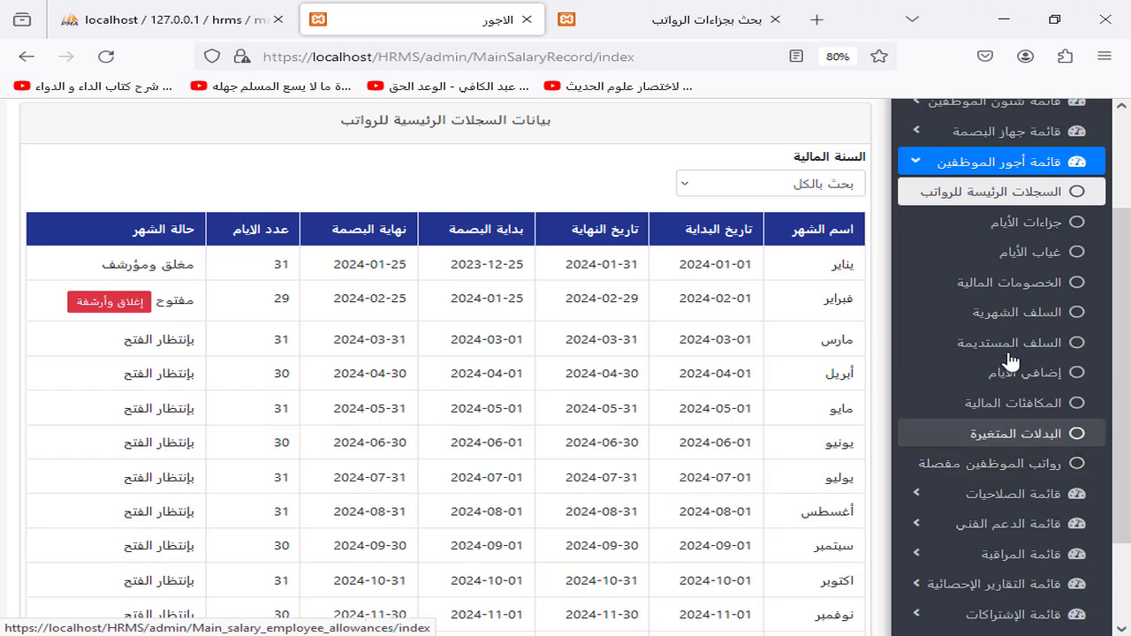
pyautogui.click(1027, 223)
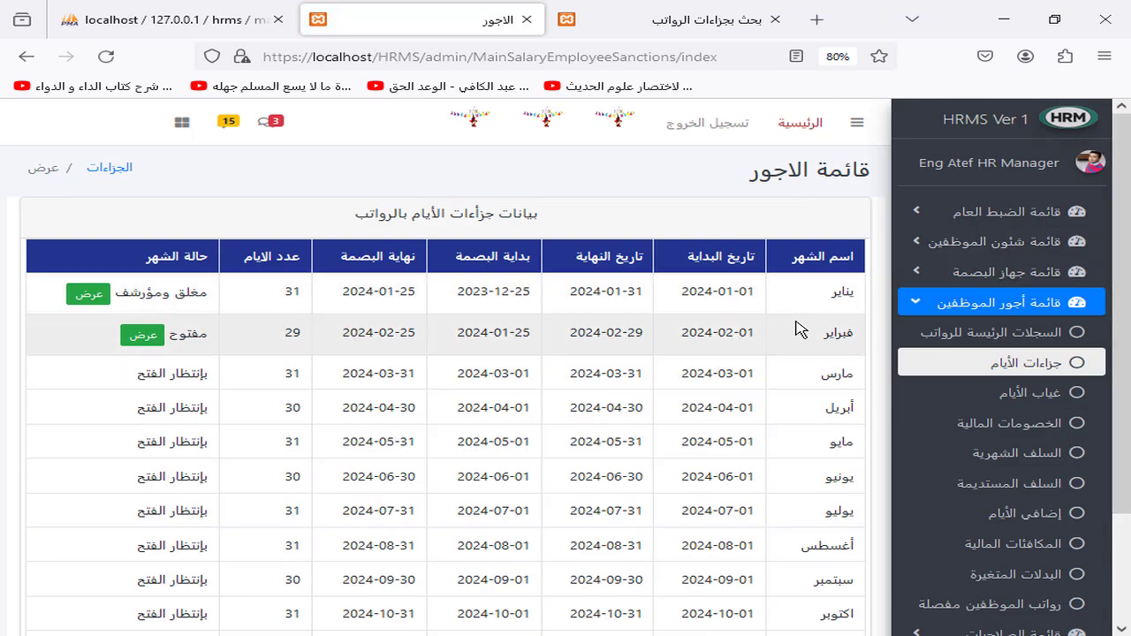
pyautogui.click(145, 335)
pyautogui.click(814, 239)
pyautogui.click(964, 202)
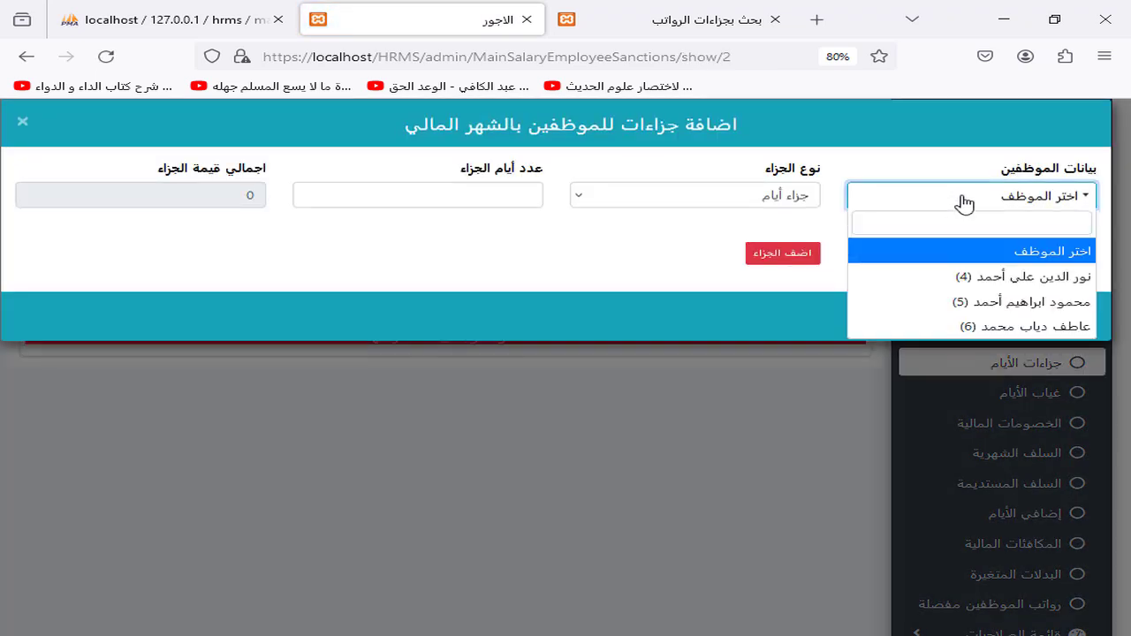
pyautogui.click(988, 327)
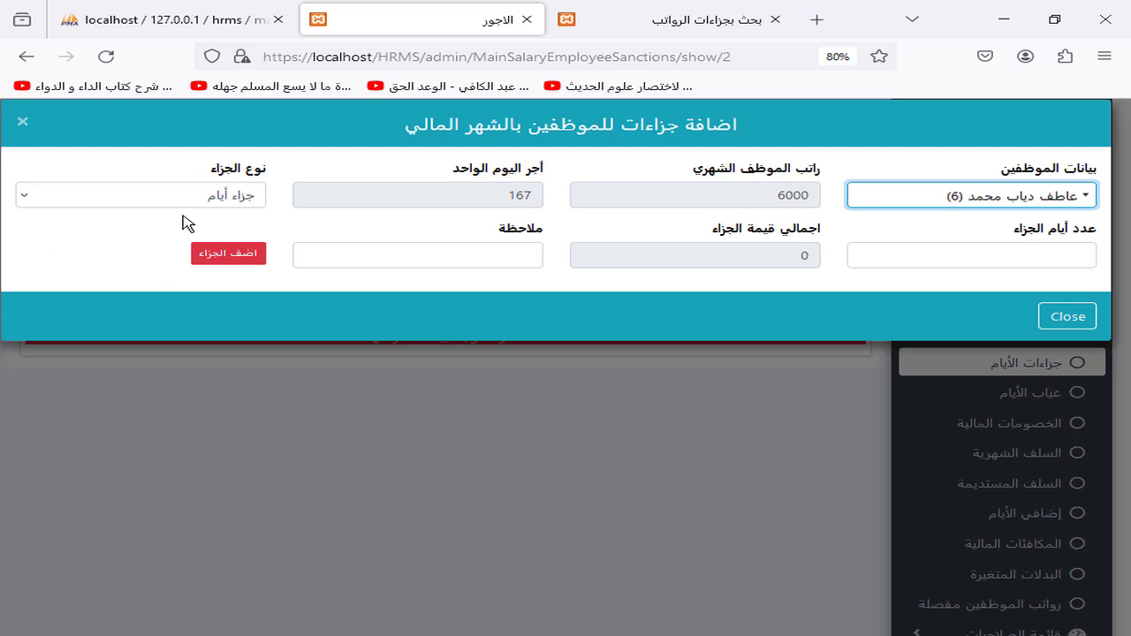
pyautogui.click(241, 202)
pyautogui.click(870, 252)
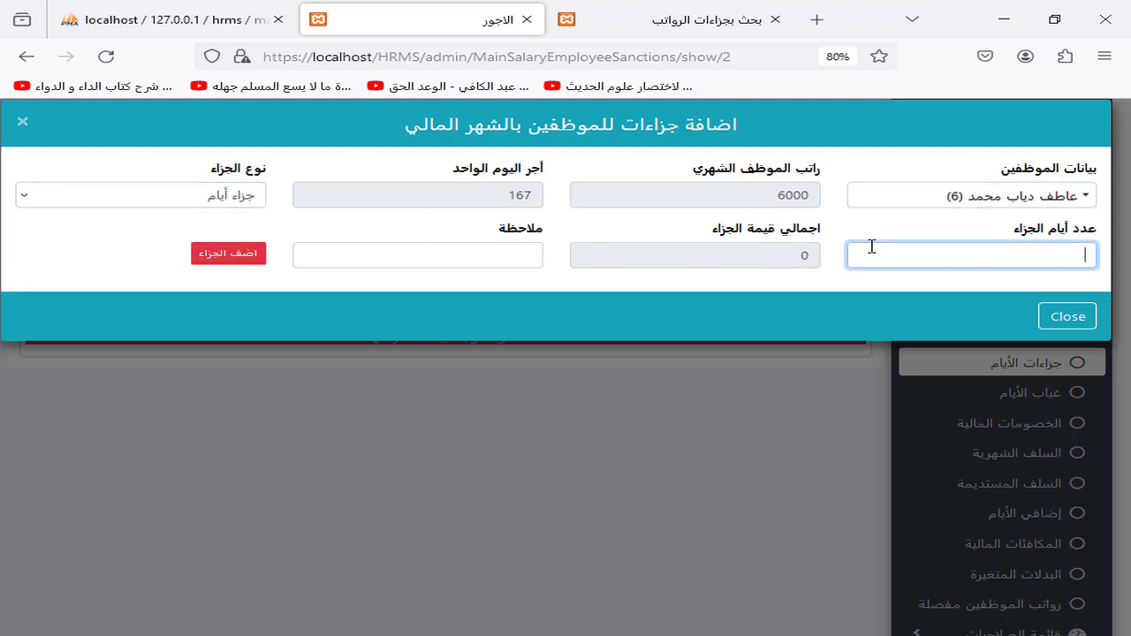
pyautogui.write('2')
pyautogui.click(252, 255)
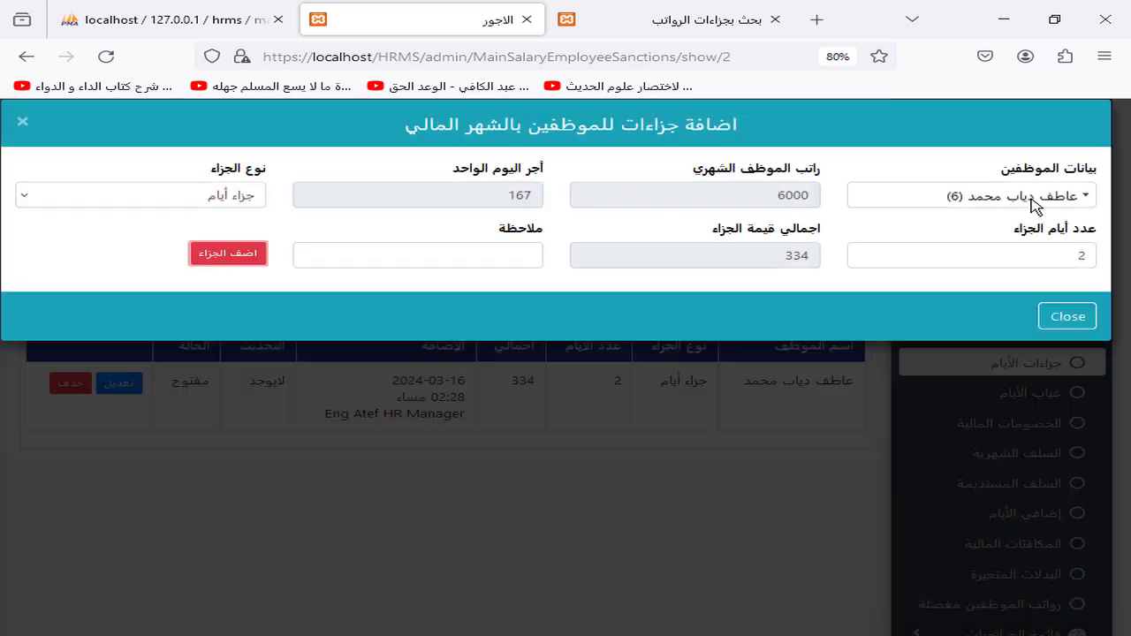
# Step: Record a second sanction of type جزاء بصمة (fingerprint penalty), 2 days worth 334
pyautogui.click(1036, 206)
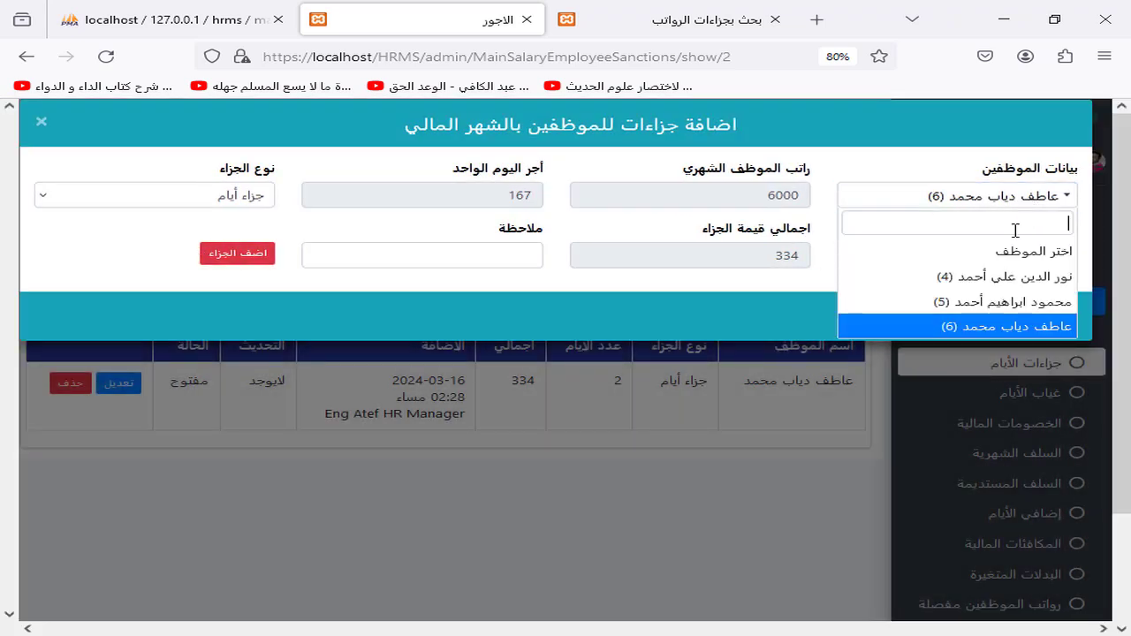
pyautogui.click(997, 276)
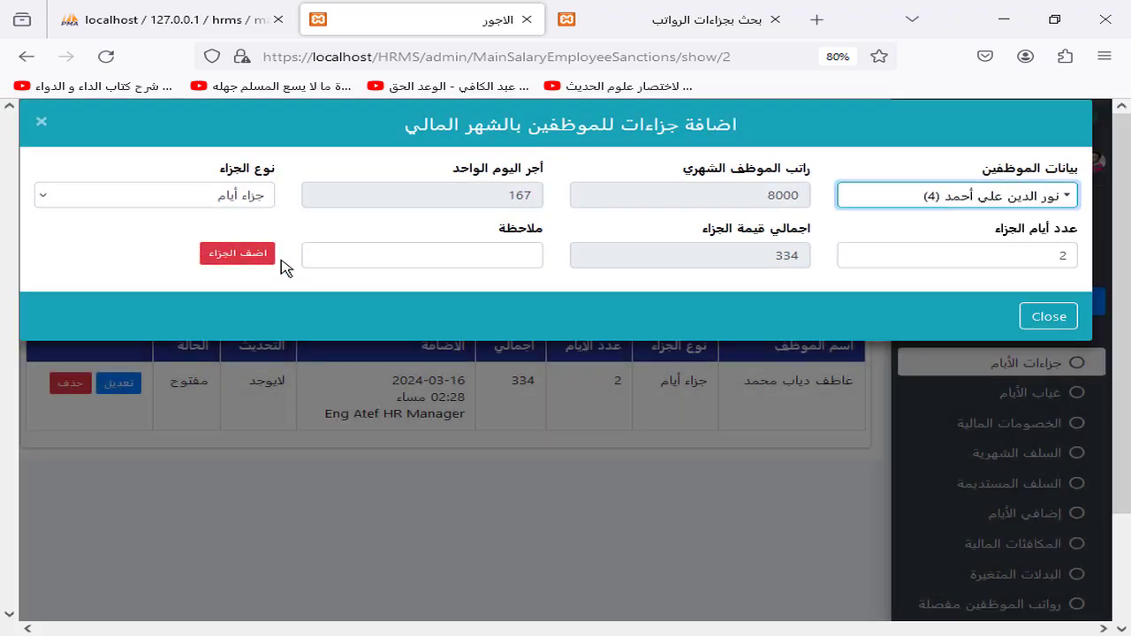
pyautogui.click(234, 199)
pyautogui.click(234, 239)
pyautogui.click(228, 254)
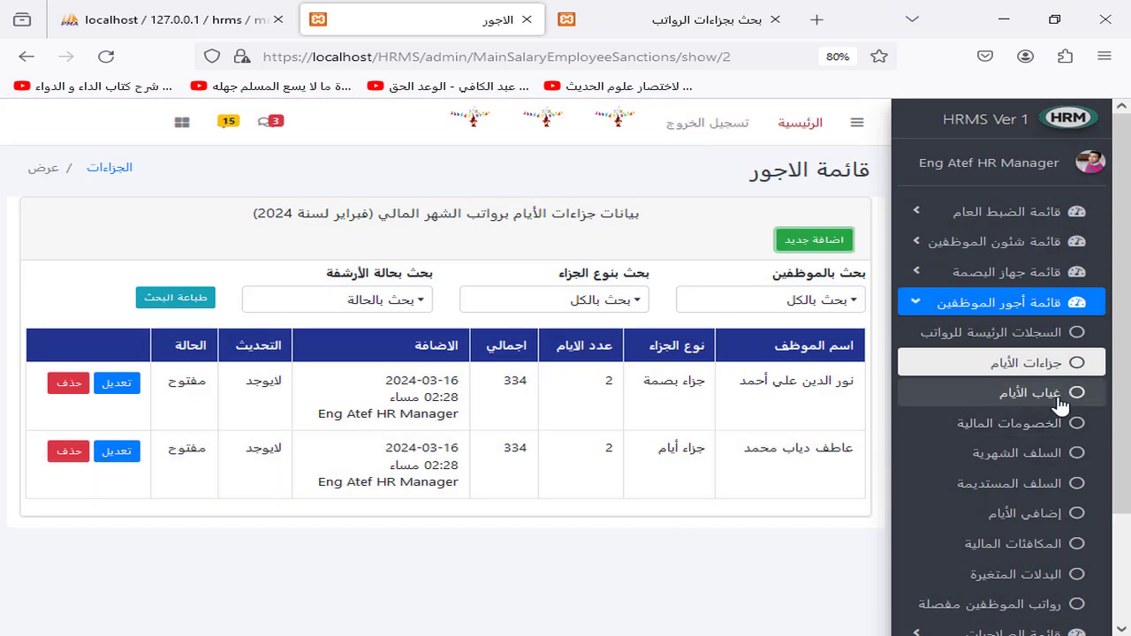
pyautogui.click(1060, 403)
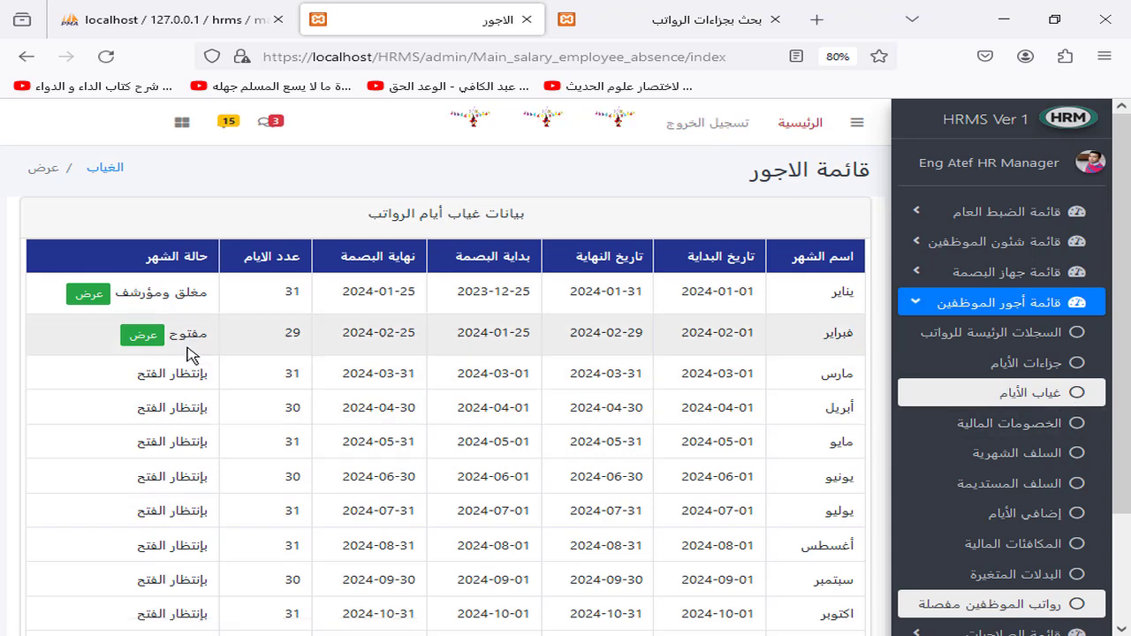
# Step: Record 2 absent days (334) for the 8000-salary employee in February, then check the entry unchanged
pyautogui.click(141, 336)
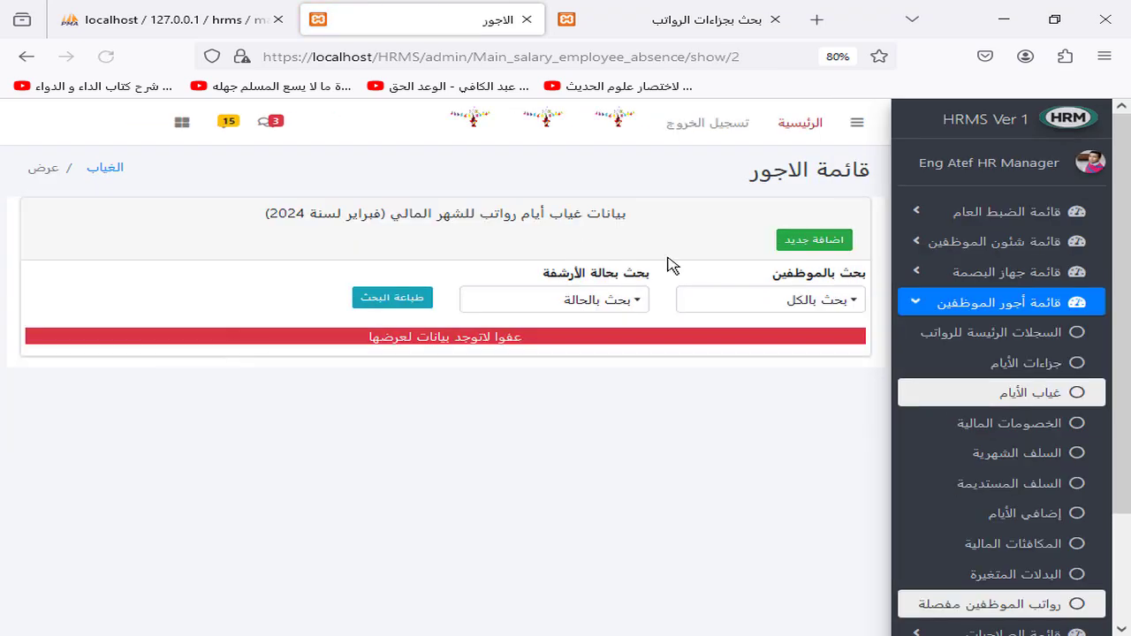
pyautogui.click(791, 241)
pyautogui.click(972, 190)
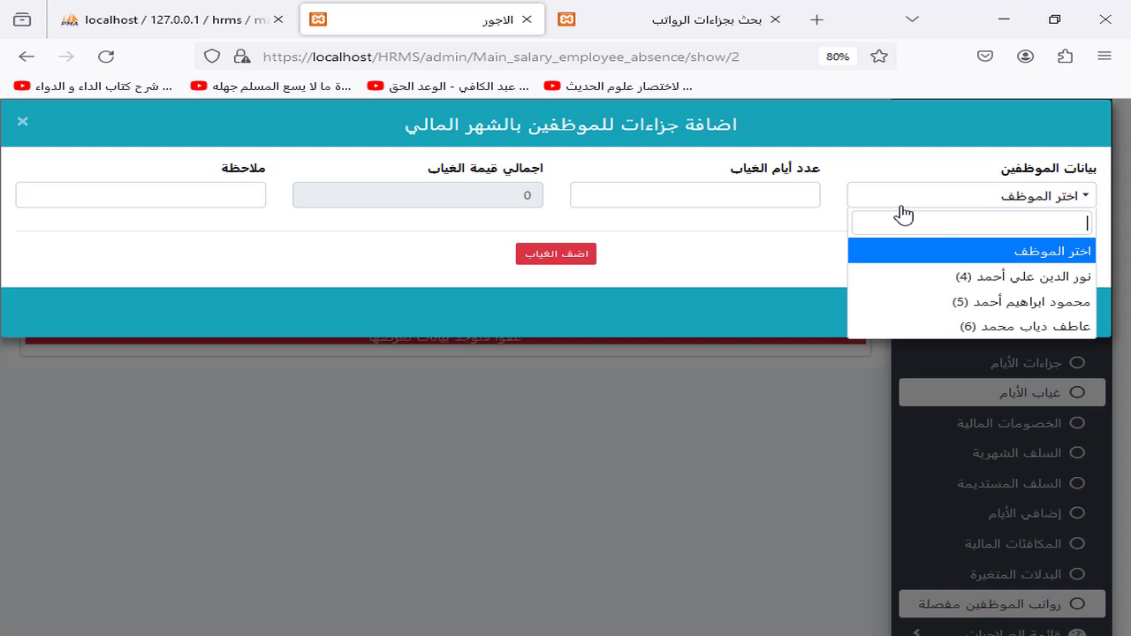
pyautogui.click(946, 277)
pyautogui.click(258, 200)
pyautogui.write('2')
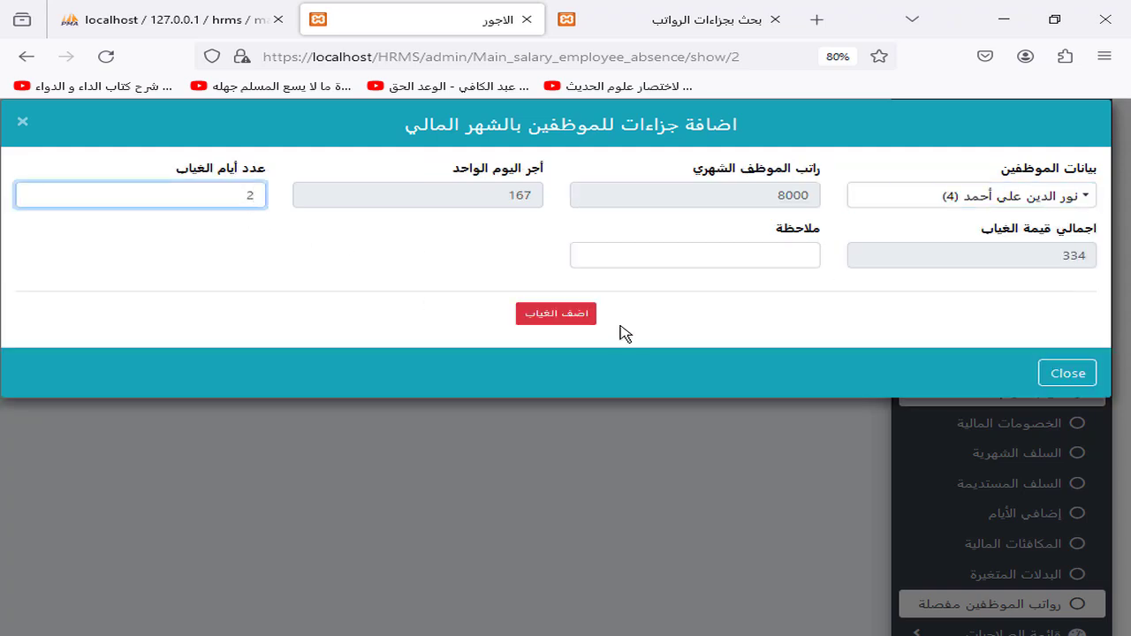
pyautogui.click(544, 315)
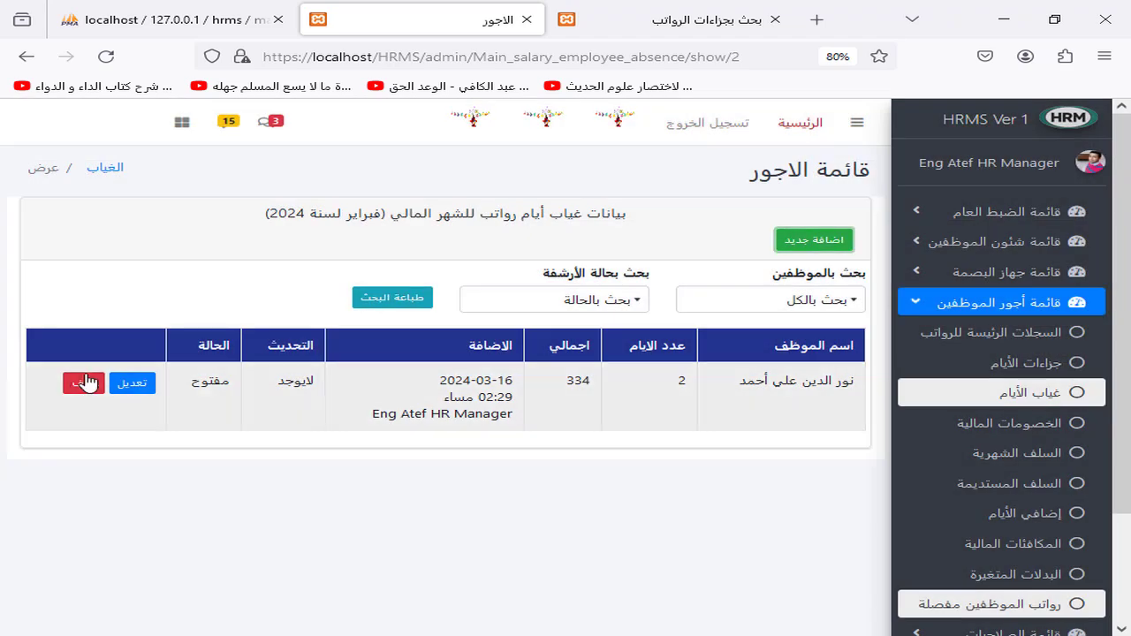
pyautogui.click(132, 380)
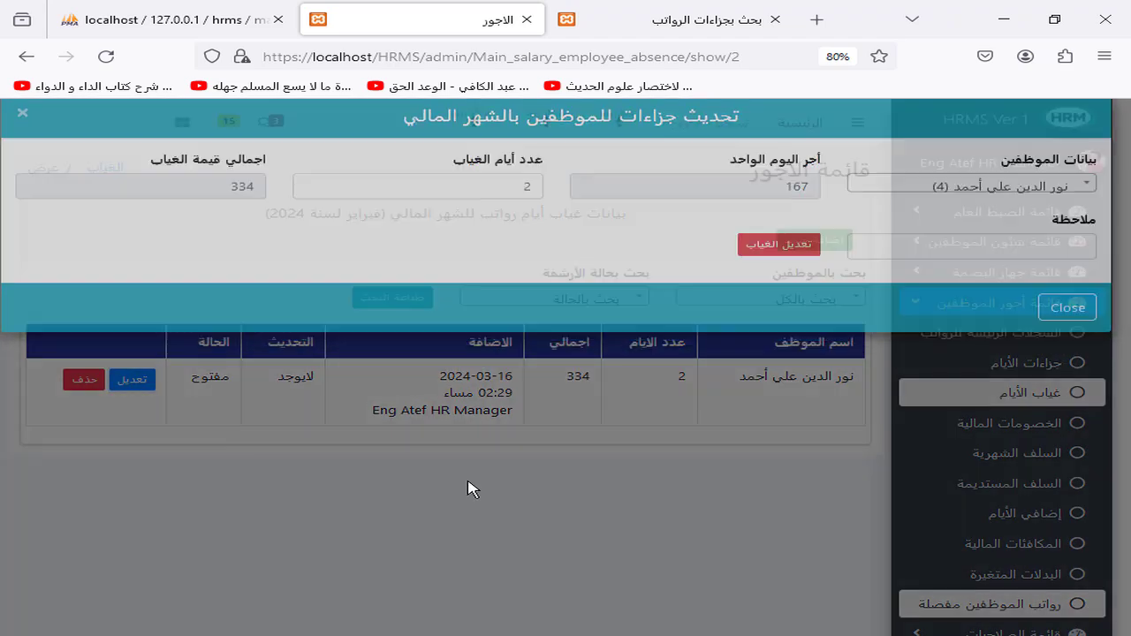
pyautogui.click(469, 485)
# Step: Add a 500 فواتير الهاتف (phone-bill) deduction for the 6000-salary employee in February
pyautogui.click(912, 424)
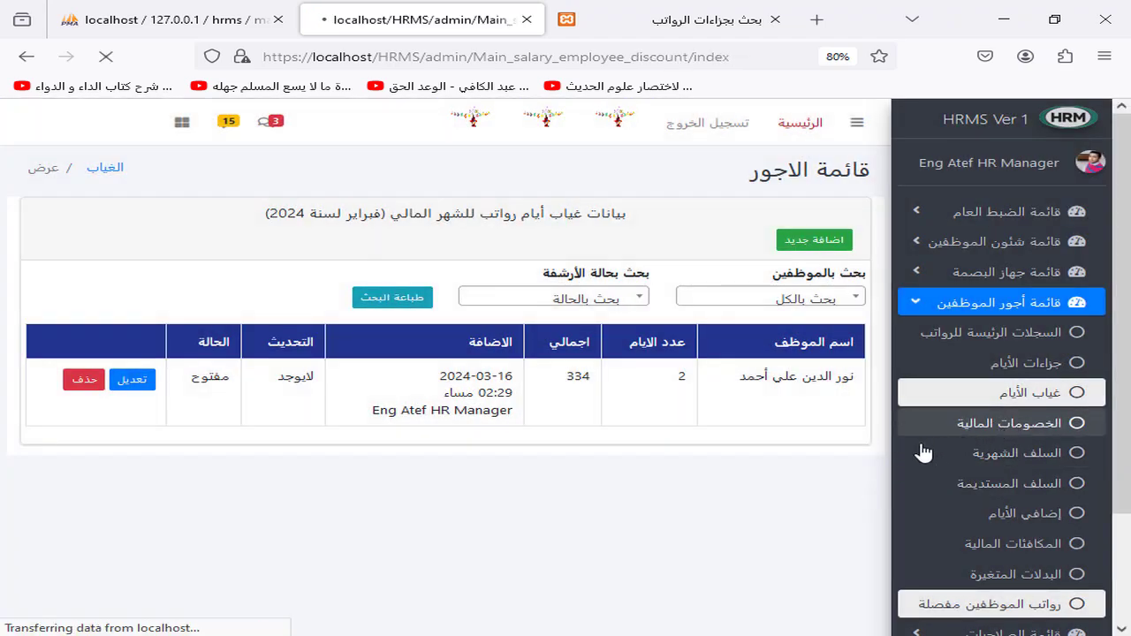
pyautogui.click(142, 337)
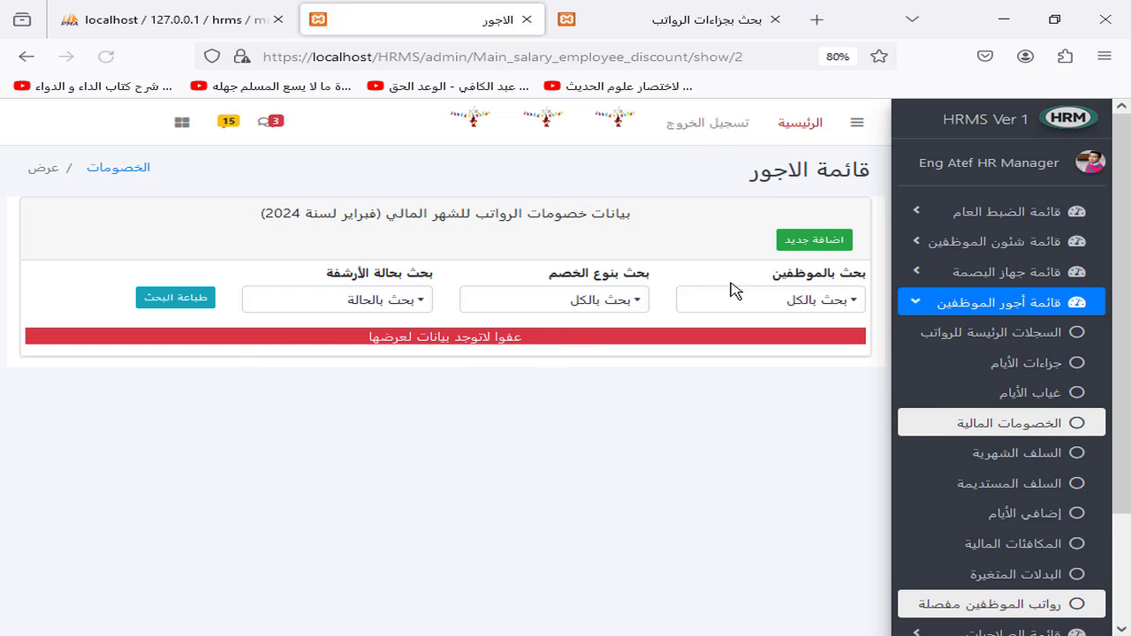
pyautogui.click(800, 243)
pyautogui.click(1004, 199)
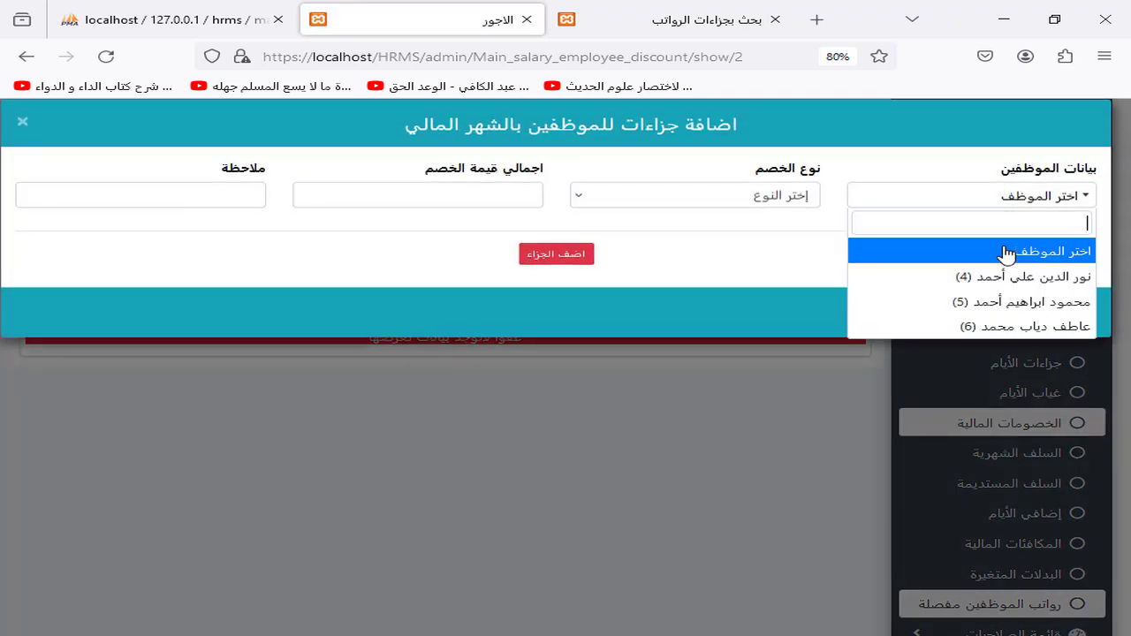
pyautogui.click(1018, 324)
pyautogui.click(228, 203)
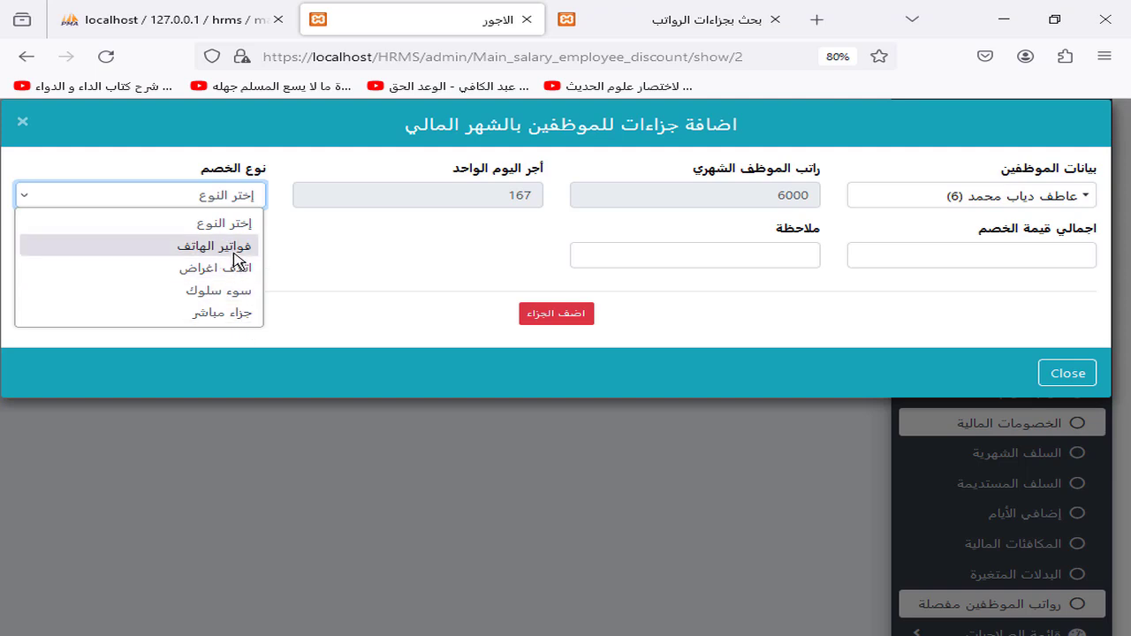
pyautogui.click(233, 246)
pyautogui.click(1000, 252)
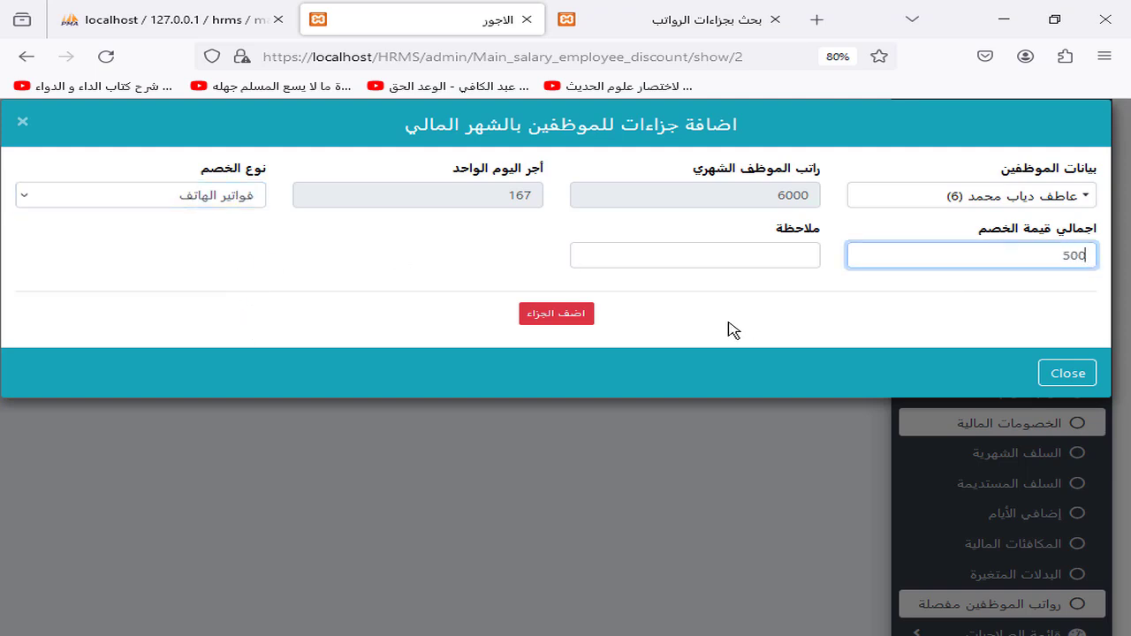
pyautogui.click(587, 320)
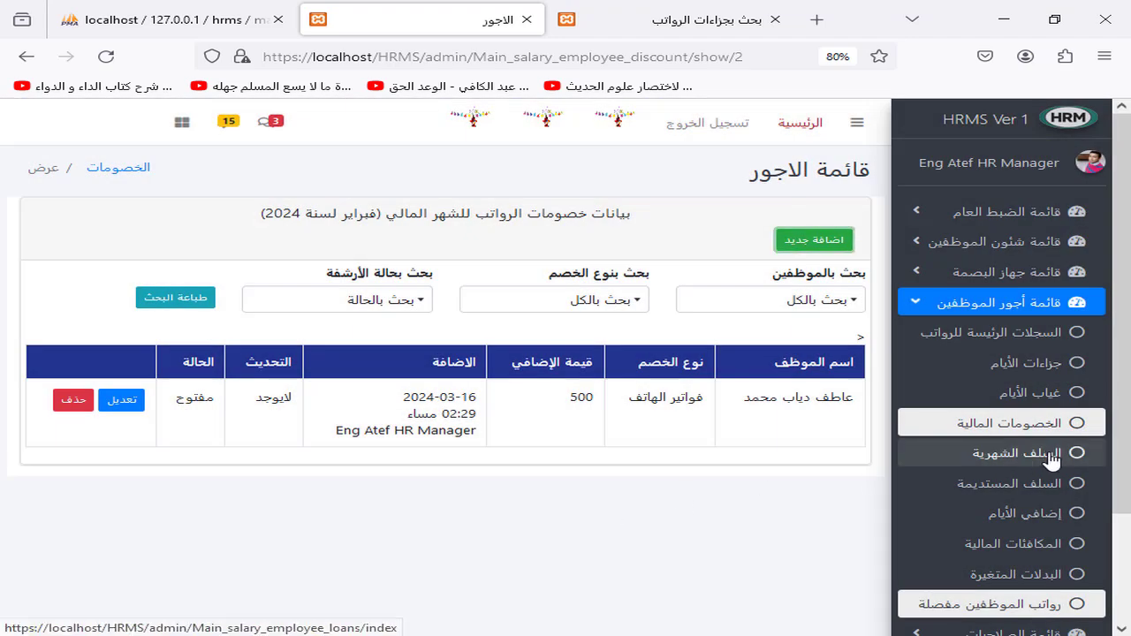
pyautogui.click(1050, 457)
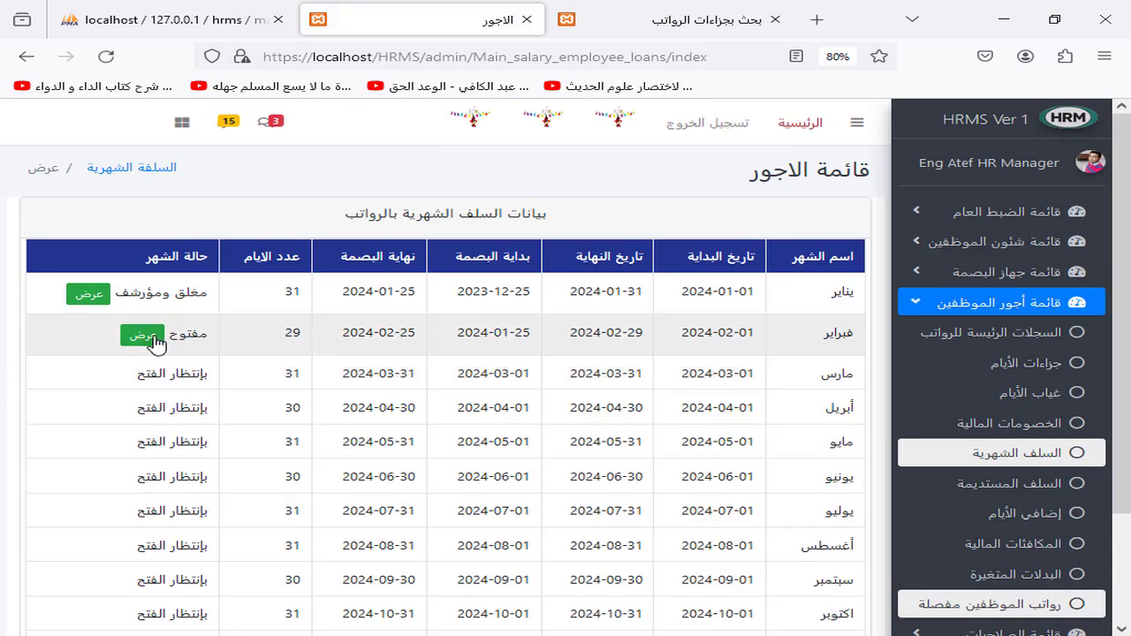
# Step: Record a 500 February monthly loan for the 6000-salary employee
pyautogui.click(143, 335)
pyautogui.click(809, 240)
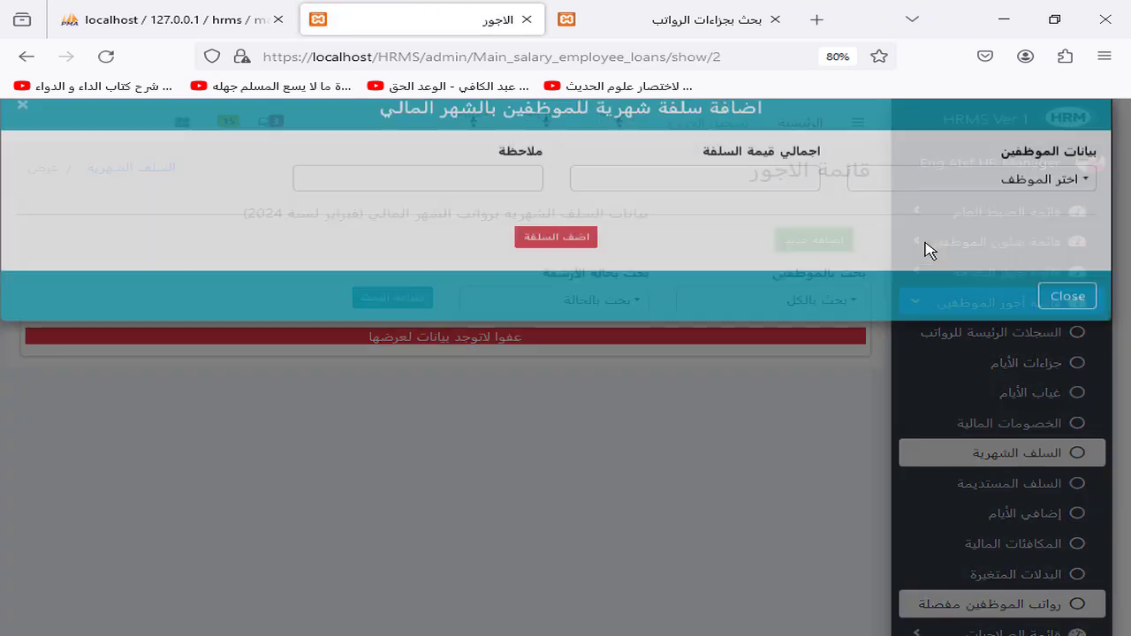
pyautogui.click(1036, 196)
pyautogui.click(1041, 323)
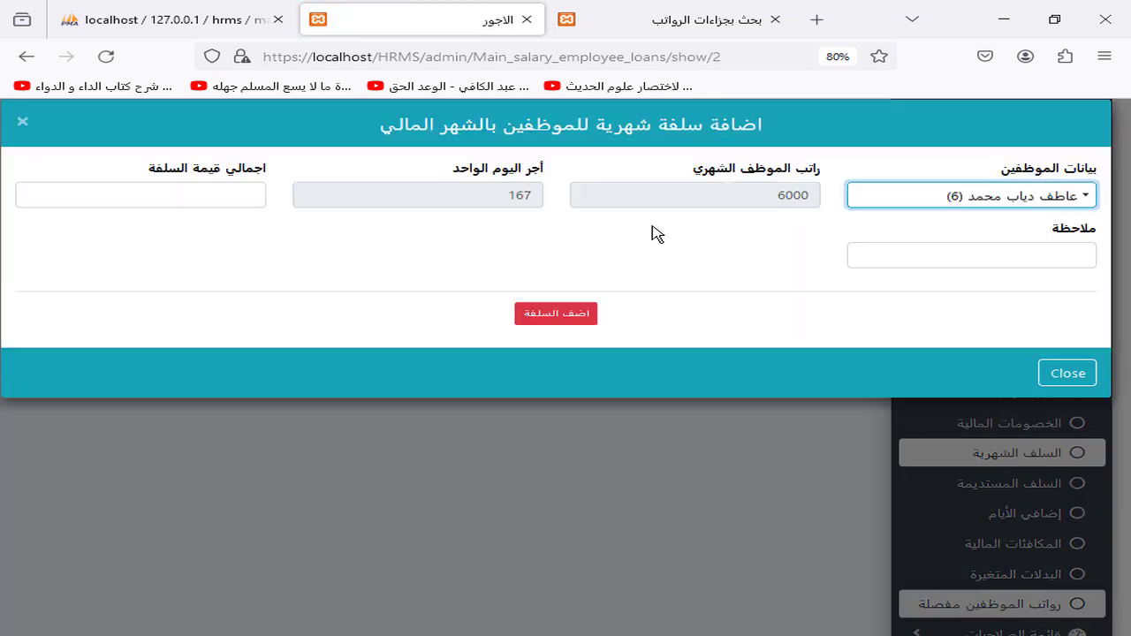
pyautogui.click(182, 204)
pyautogui.click(556, 313)
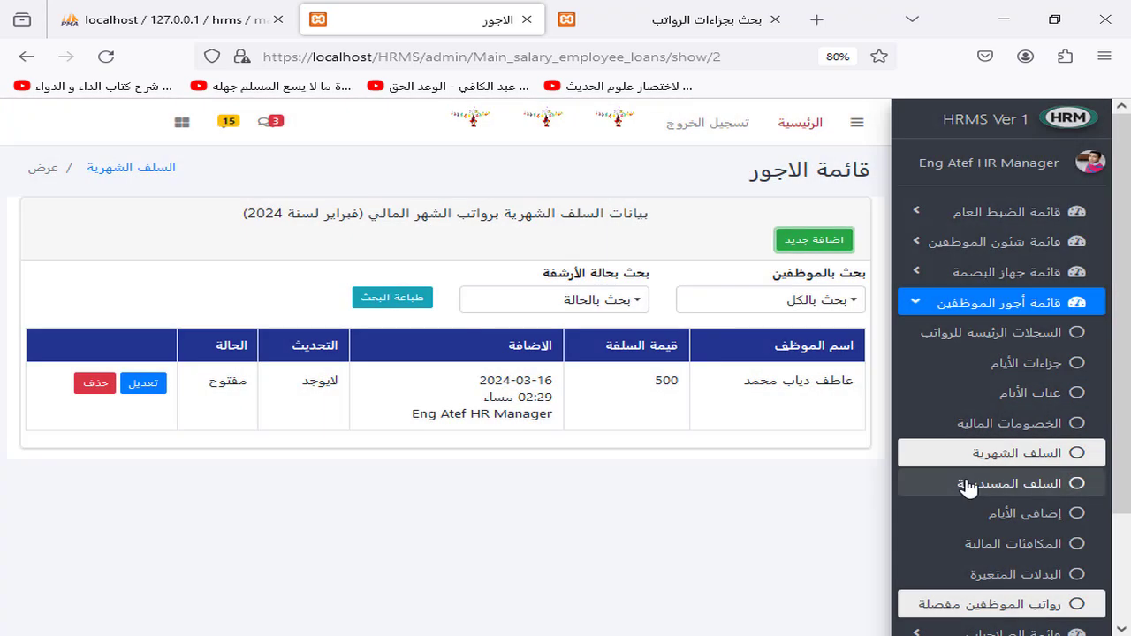
pyautogui.click(979, 483)
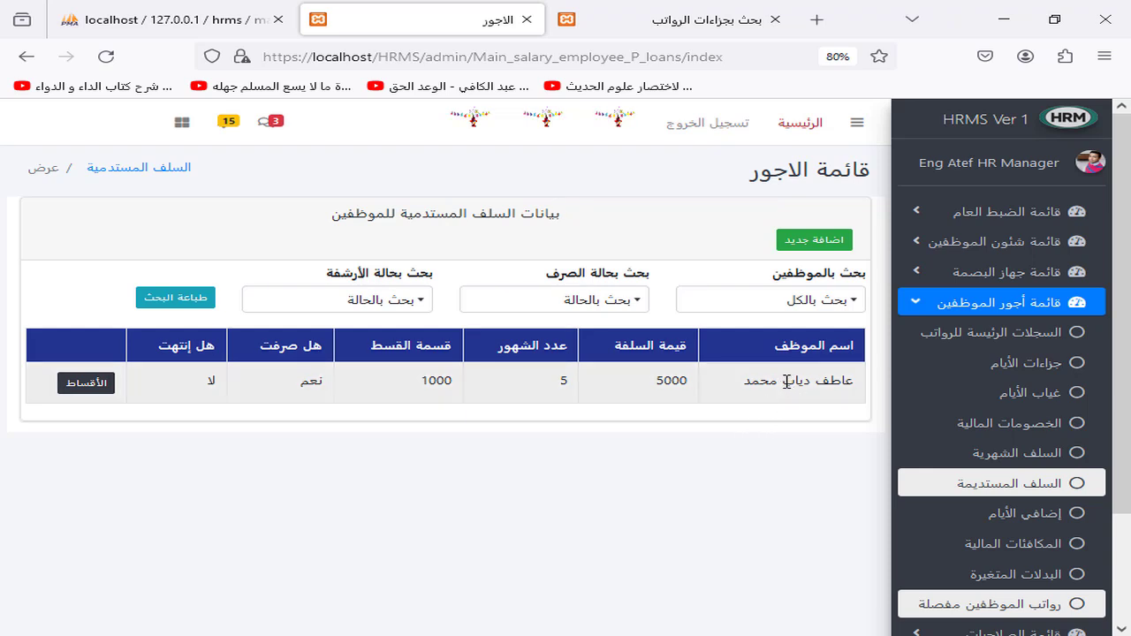
pyautogui.tripleClick(718, 387)
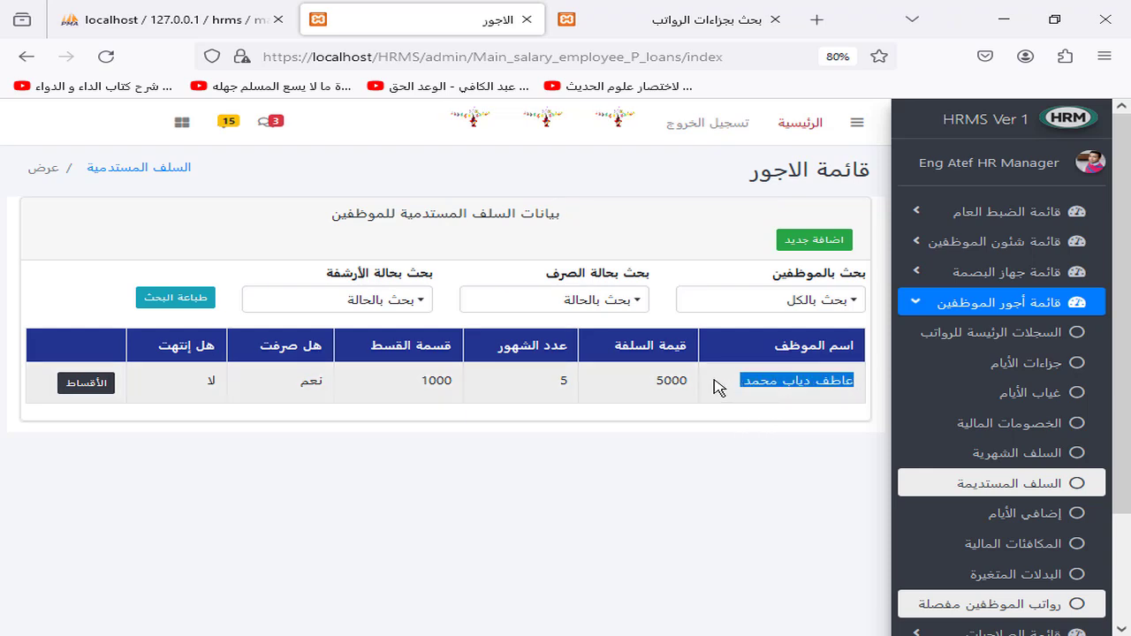
pyautogui.click(814, 240)
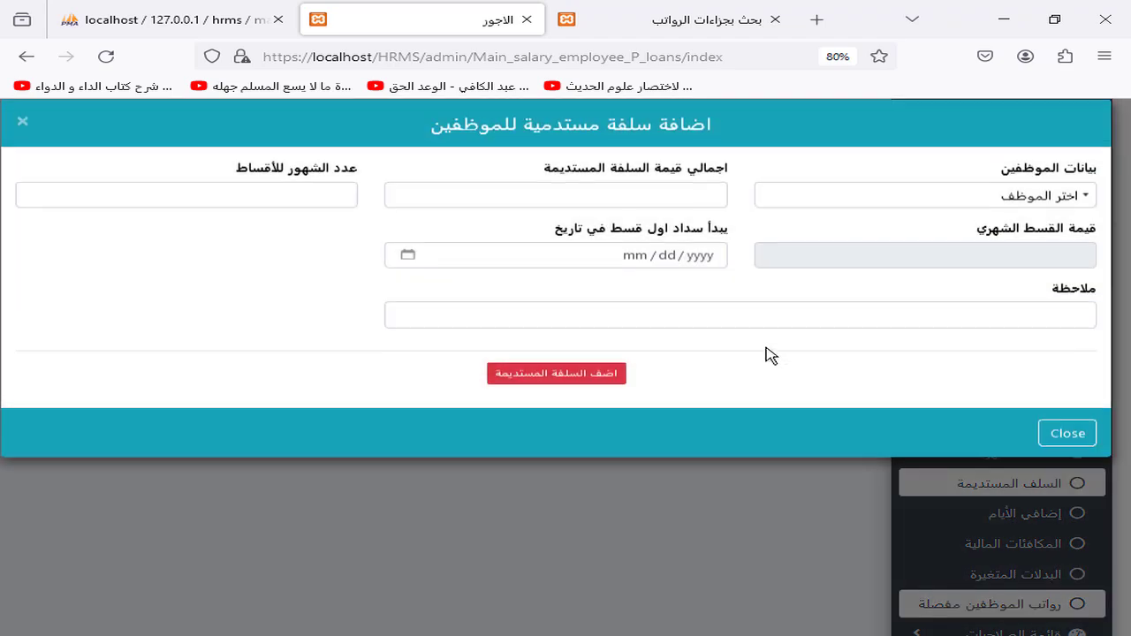
pyautogui.click(664, 504)
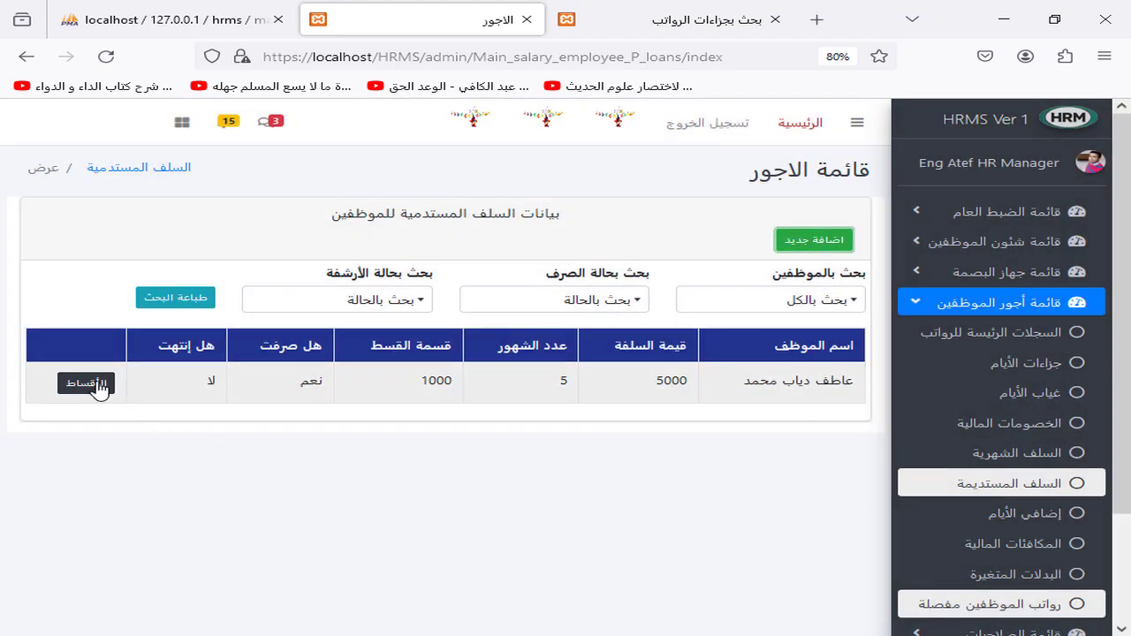
pyautogui.click(94, 386)
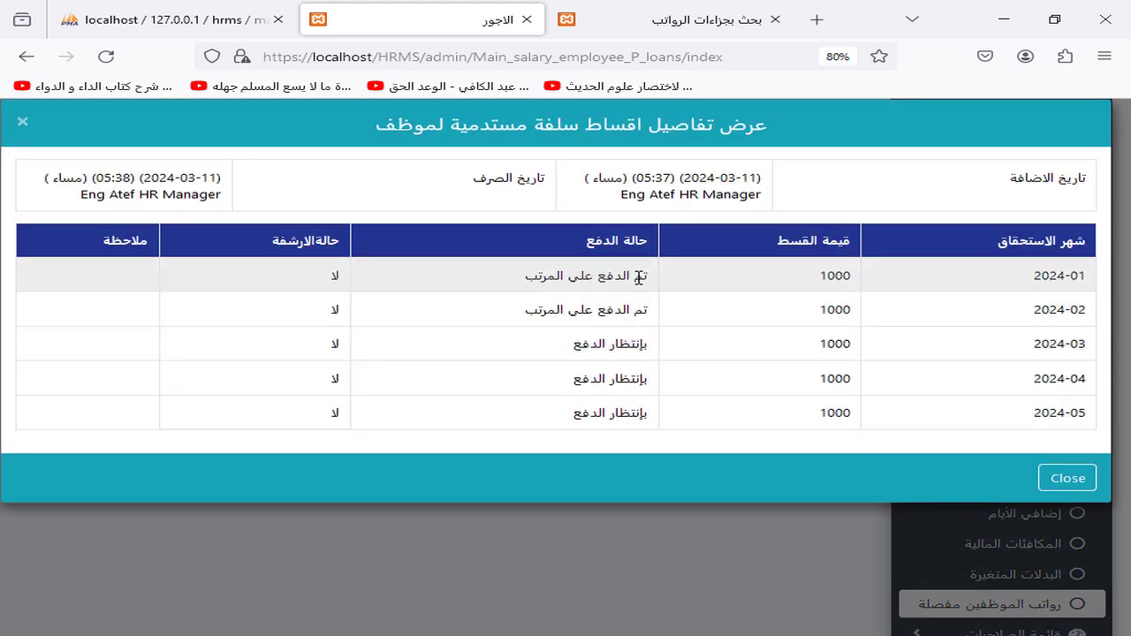
pyautogui.moveTo(637, 275); pyautogui.dragTo(560, 274)
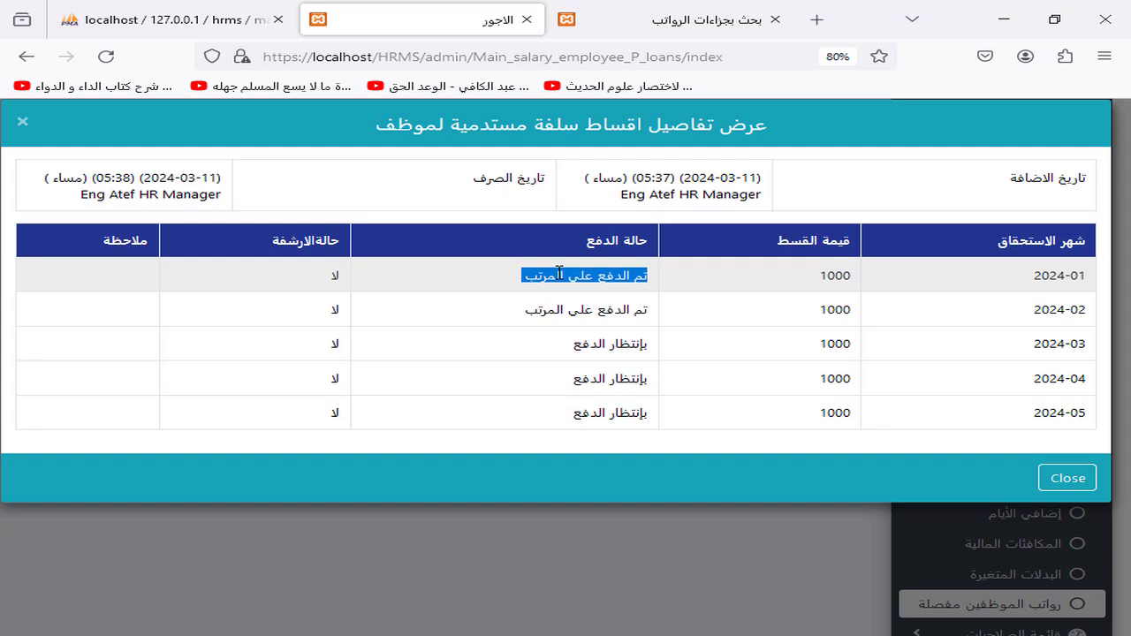
pyautogui.doubleClick(835, 275)
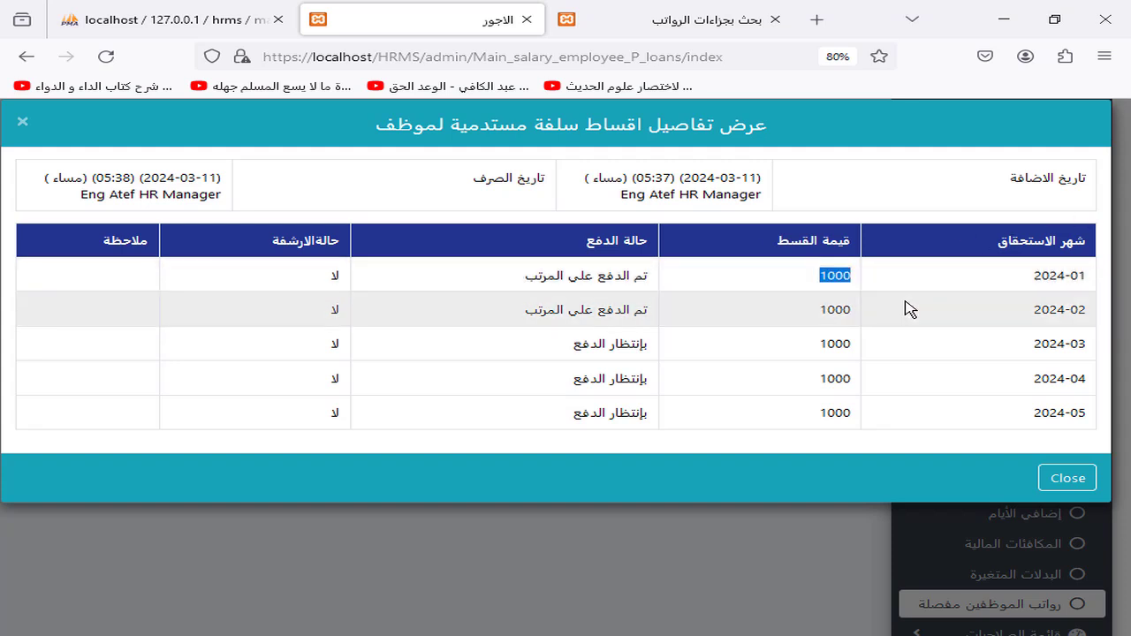
pyautogui.doubleClick(849, 308)
pyautogui.doubleClick(839, 344)
pyautogui.click(835, 408)
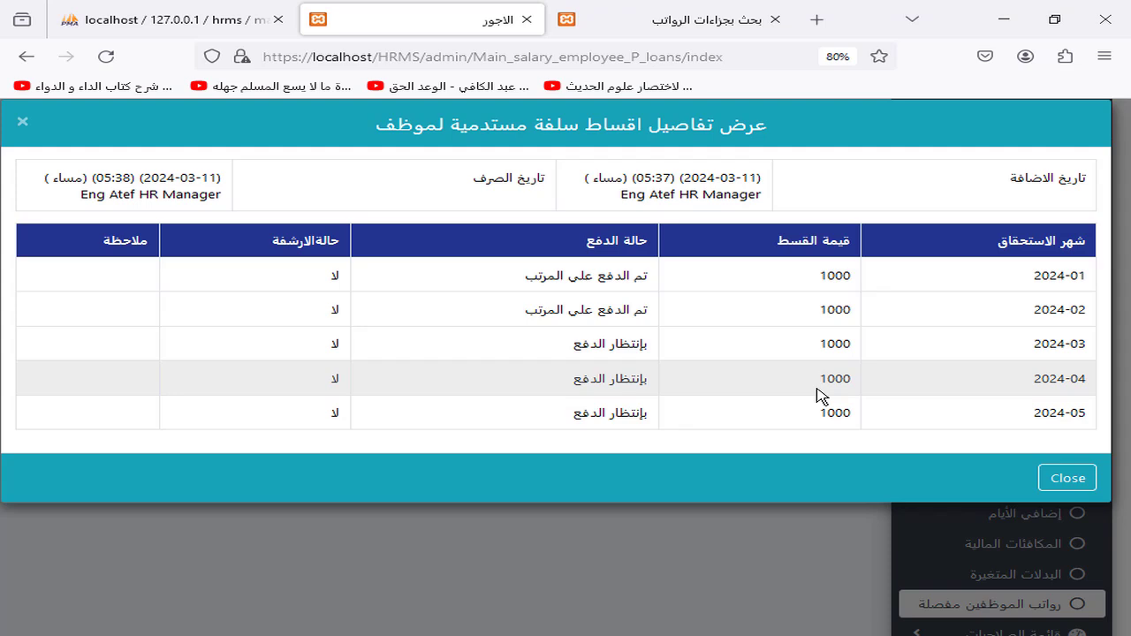
pyautogui.click(798, 560)
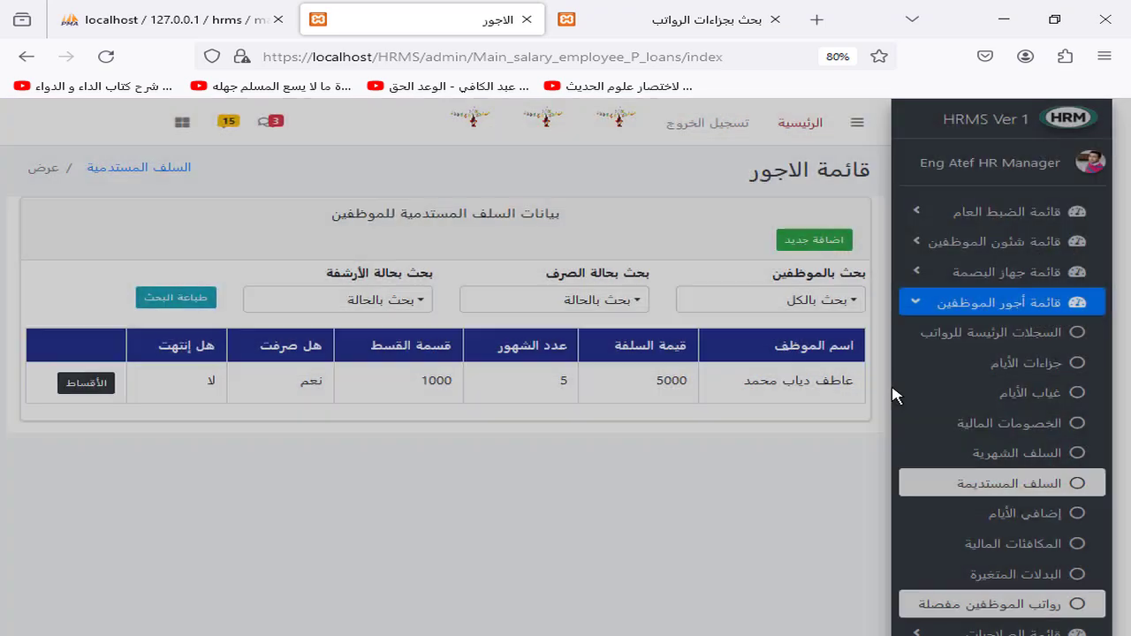
pyautogui.scroll(-3, 1128, 420)
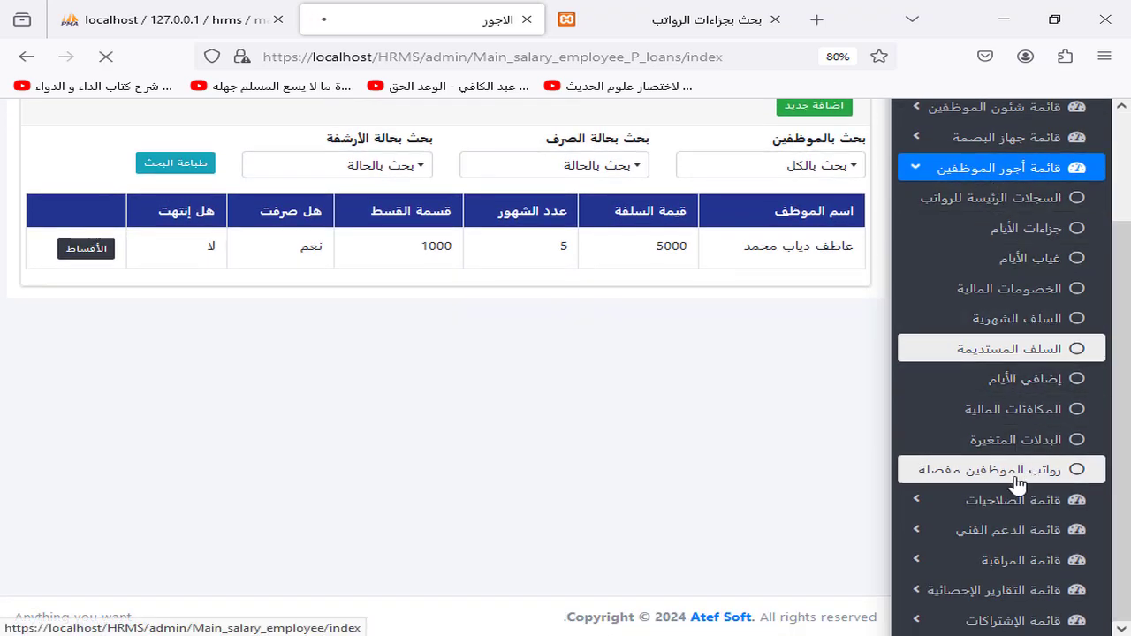
# Step: Add a 2-day extra-days entry worth 334 for the 6000-salary employee in February 2024
pyautogui.scroll(-2, 1023, 482)
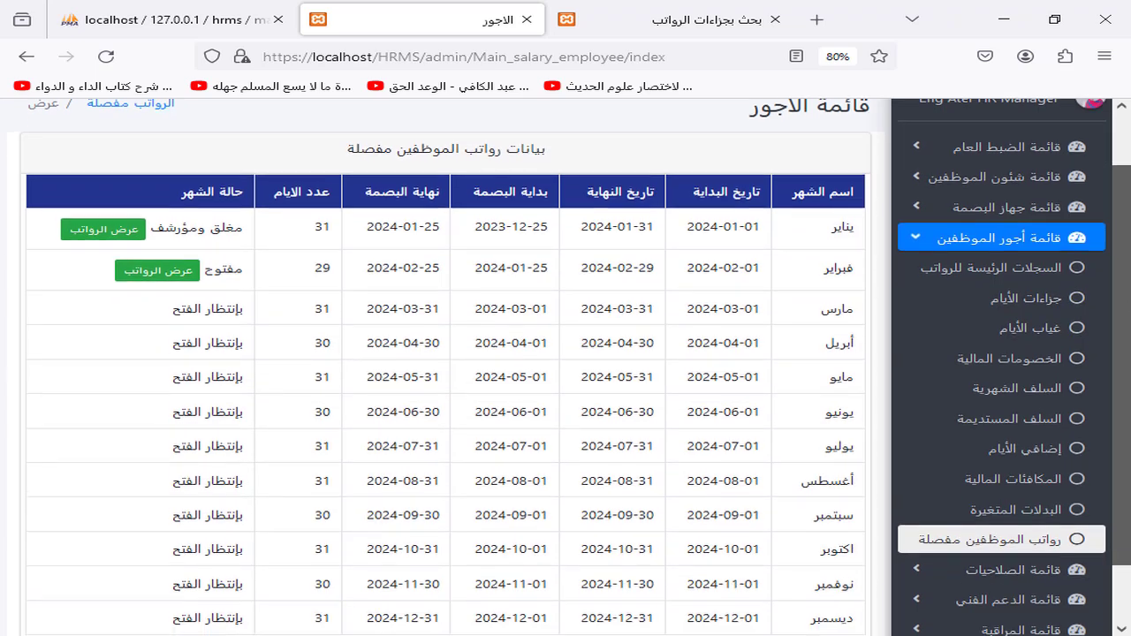
pyautogui.click(1028, 381)
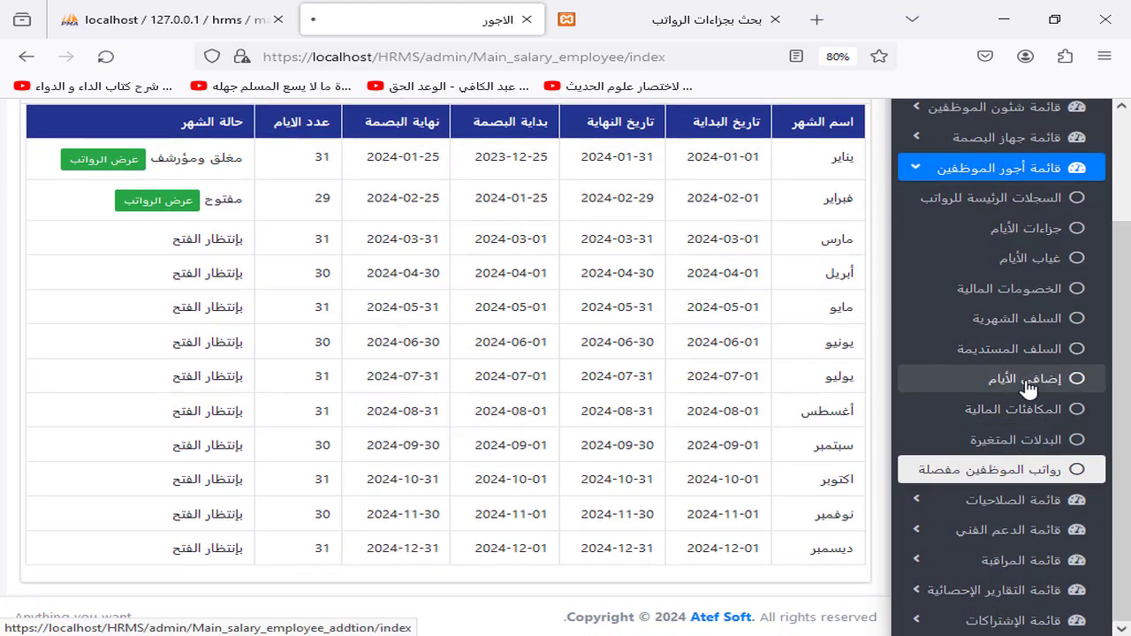
pyautogui.click(152, 340)
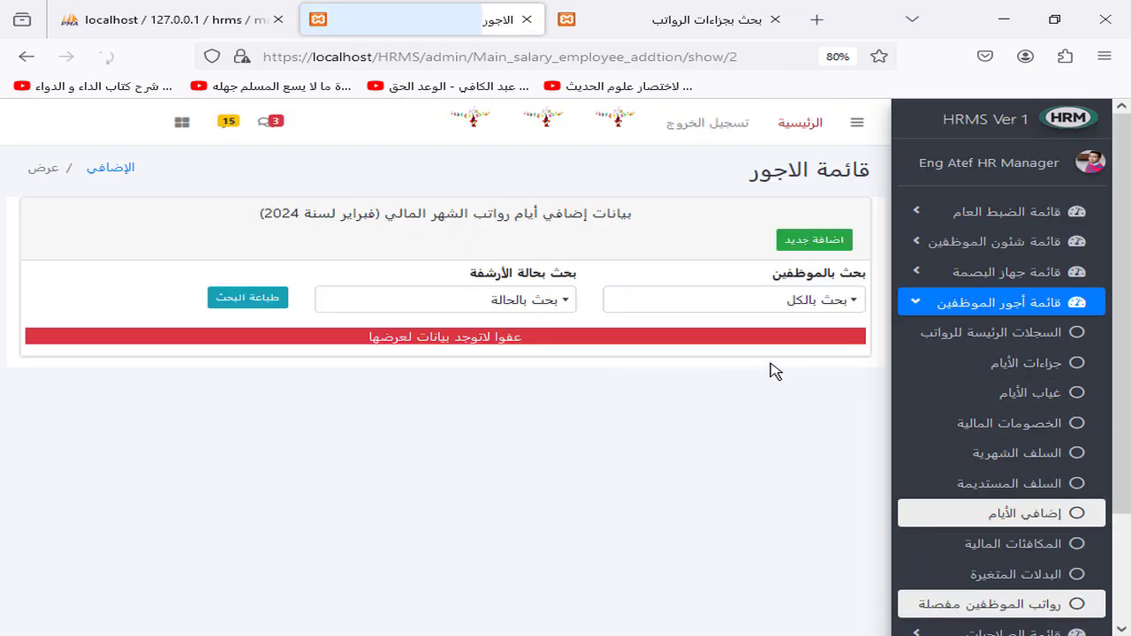
pyautogui.click(800, 241)
pyautogui.click(937, 196)
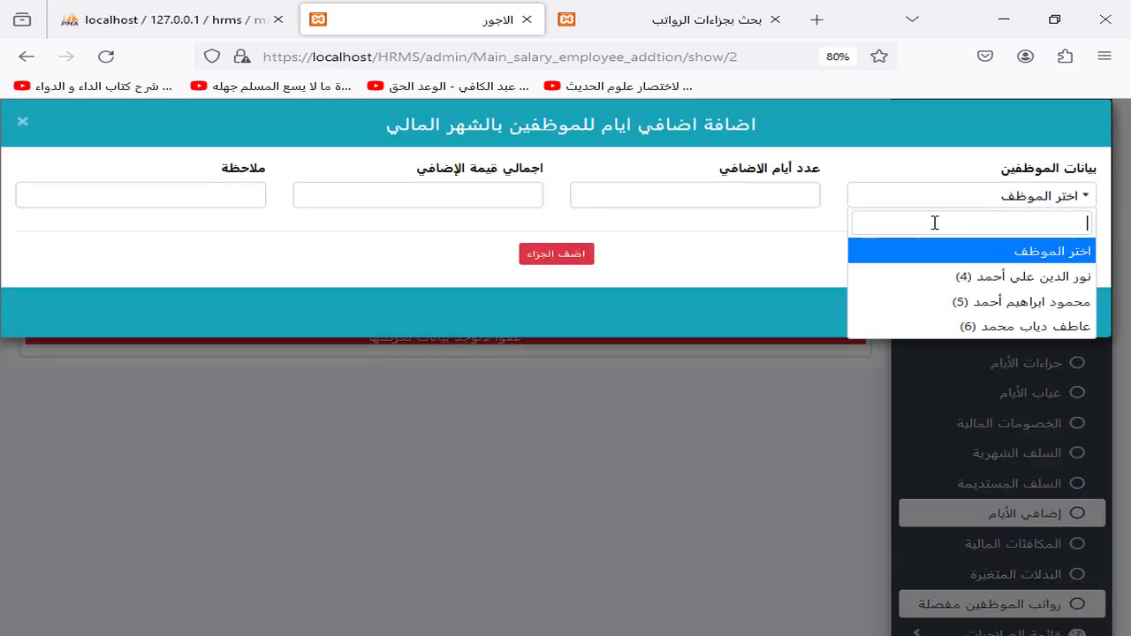
pyautogui.click(998, 327)
pyautogui.click(224, 198)
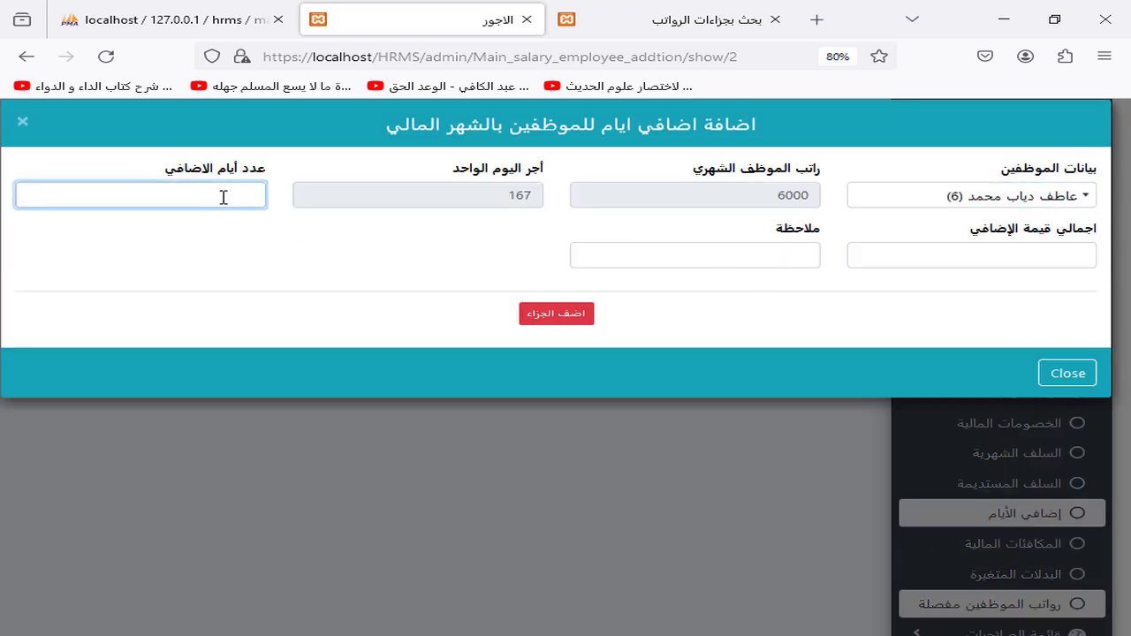
pyautogui.write('2')
pyautogui.click(523, 317)
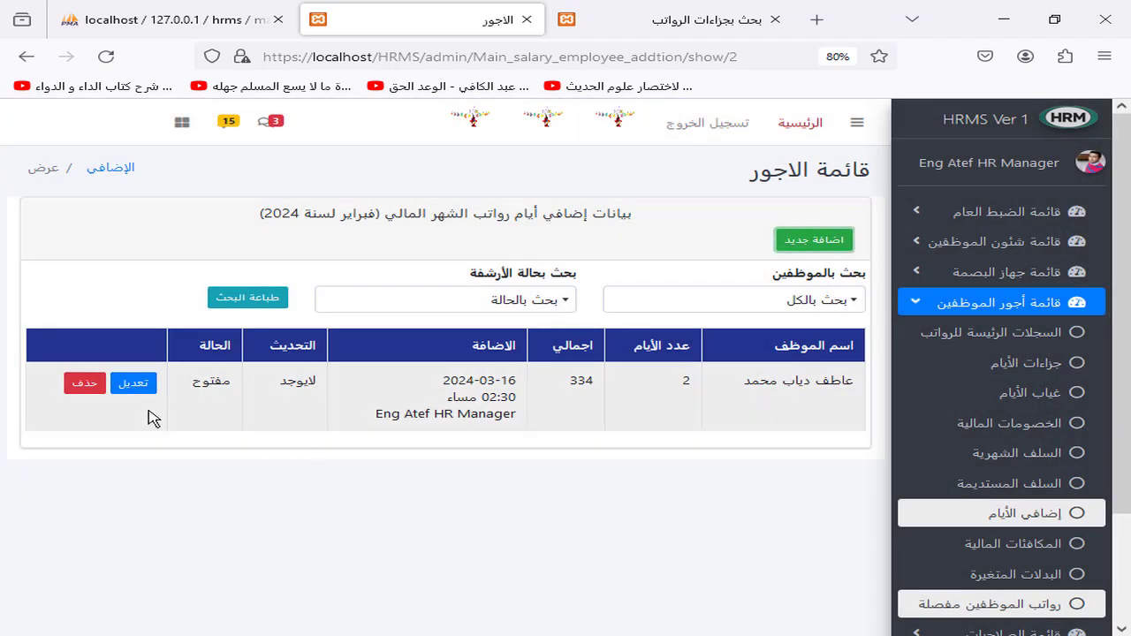
pyautogui.scroll(-3, 999, 474)
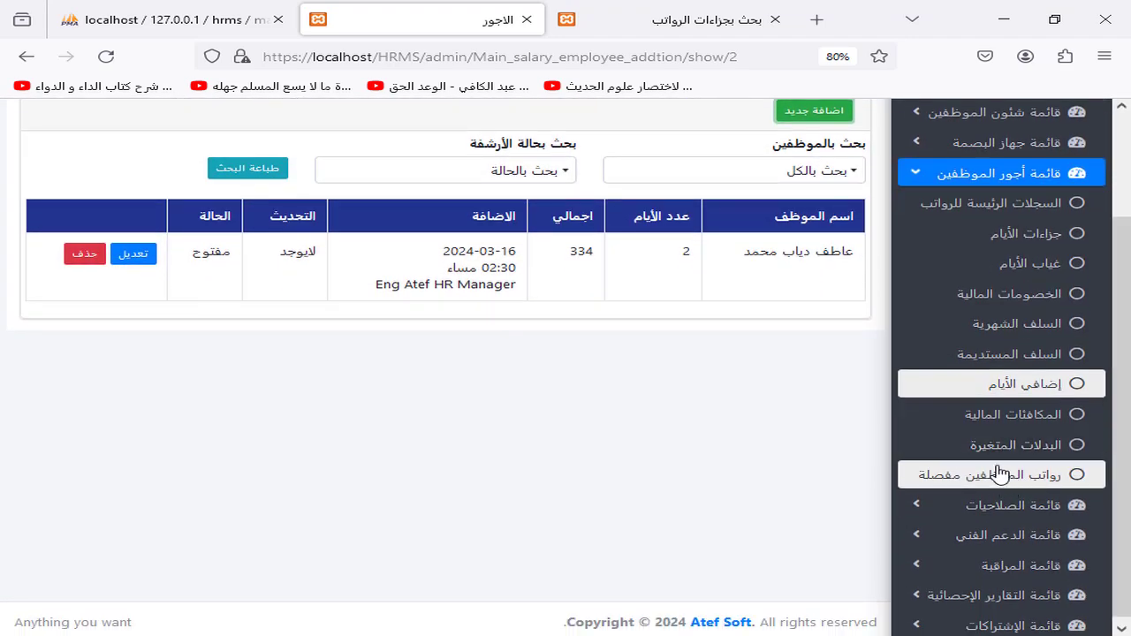
pyautogui.click(1017, 414)
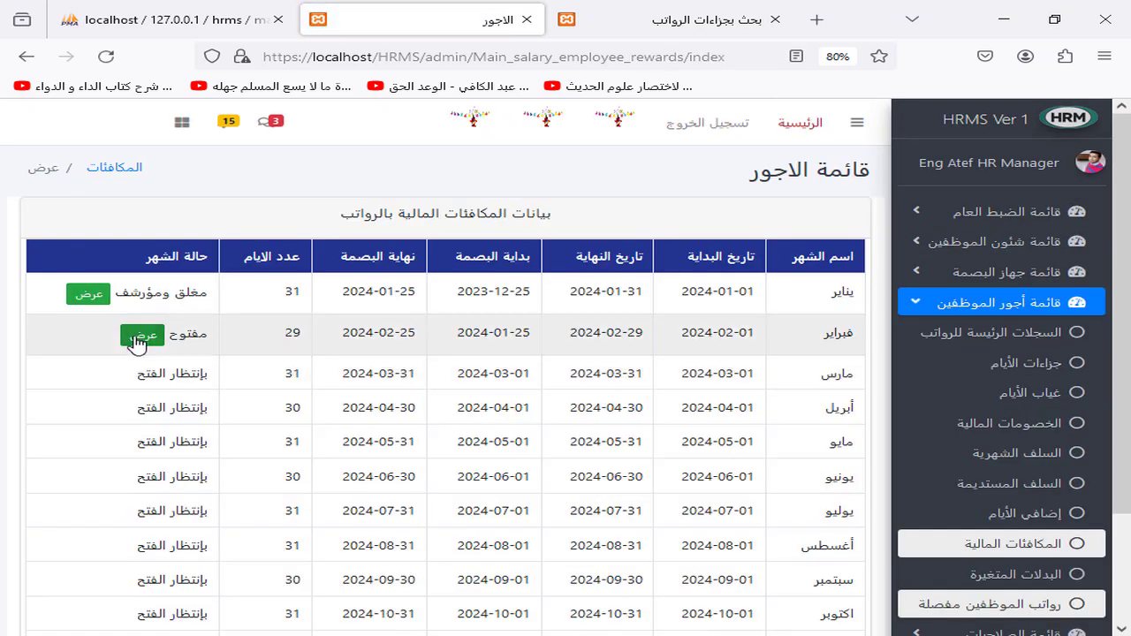
# Step: Record a 500 حافز مباشر reward for the 6000-salary employee in February 2024
pyautogui.click(139, 337)
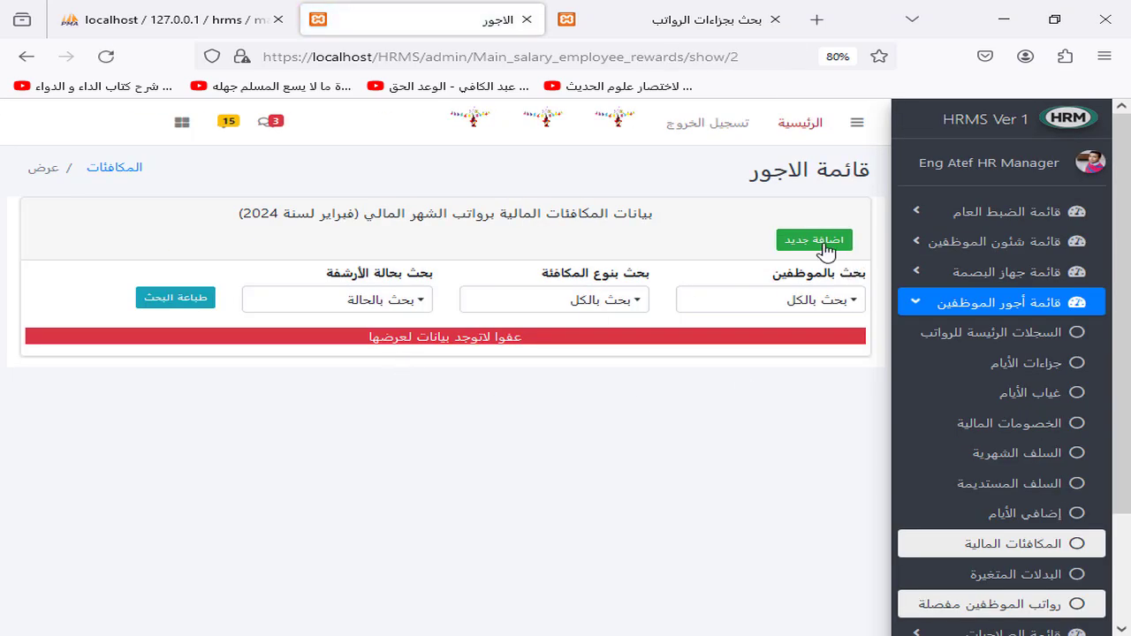
pyautogui.click(825, 251)
pyautogui.click(949, 198)
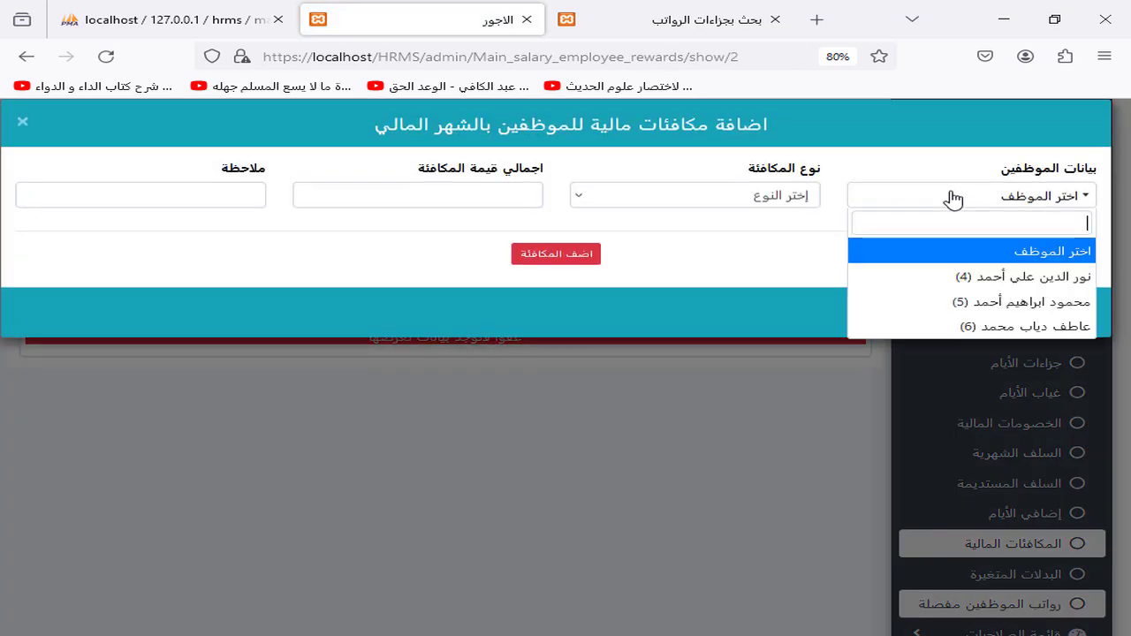
pyautogui.click(1014, 327)
pyautogui.click(246, 197)
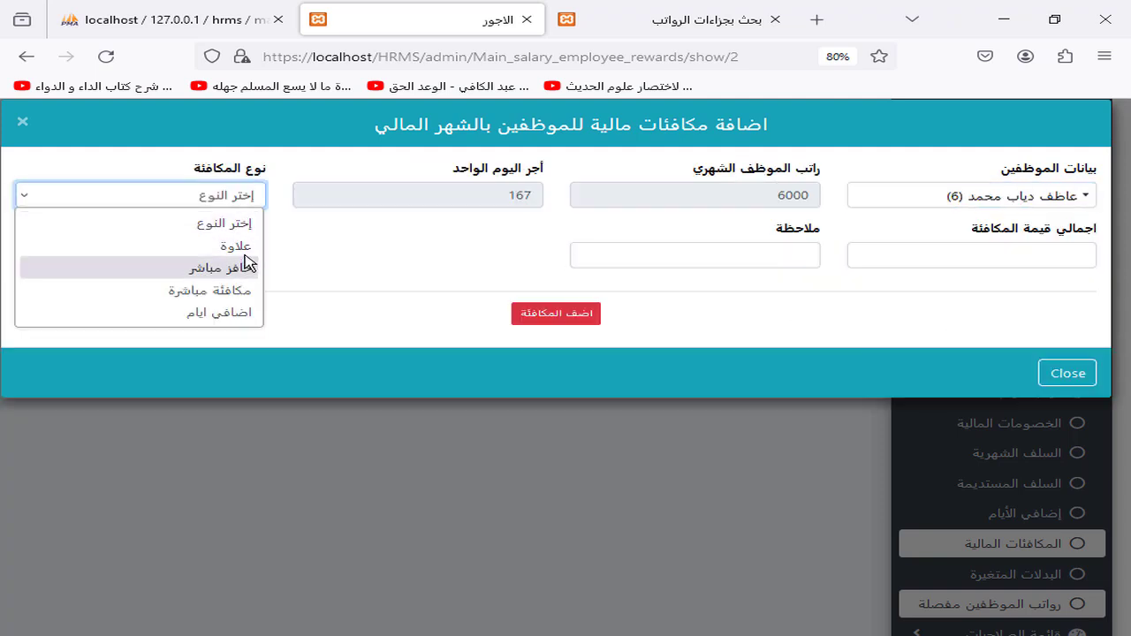
pyautogui.click(241, 246)
pyautogui.click(190, 198)
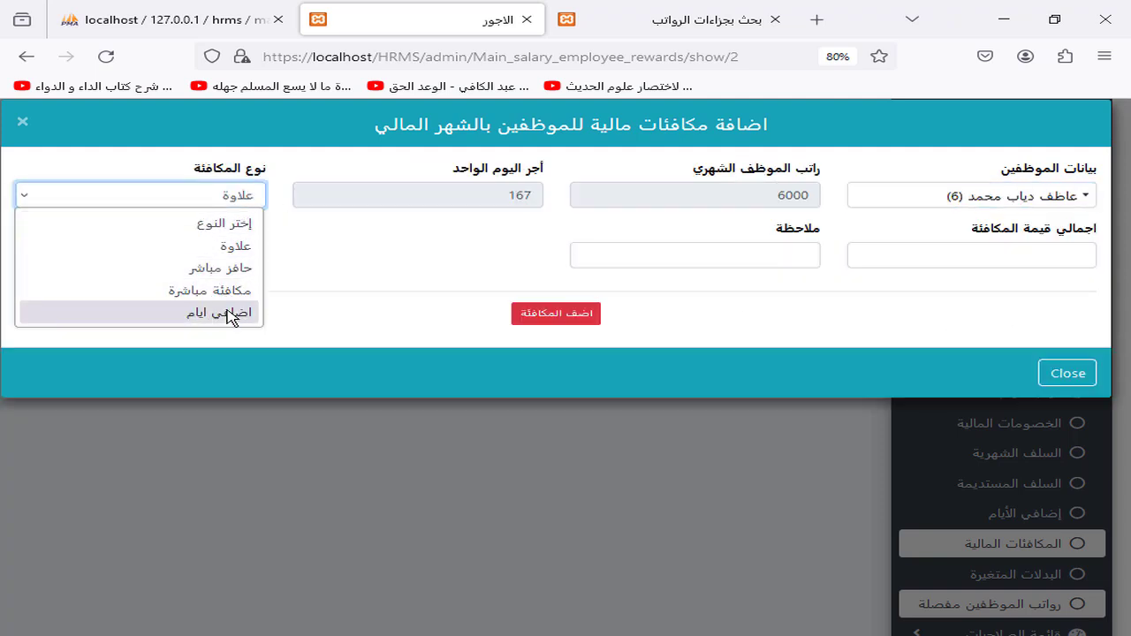
pyautogui.click(221, 267)
pyautogui.click(1015, 248)
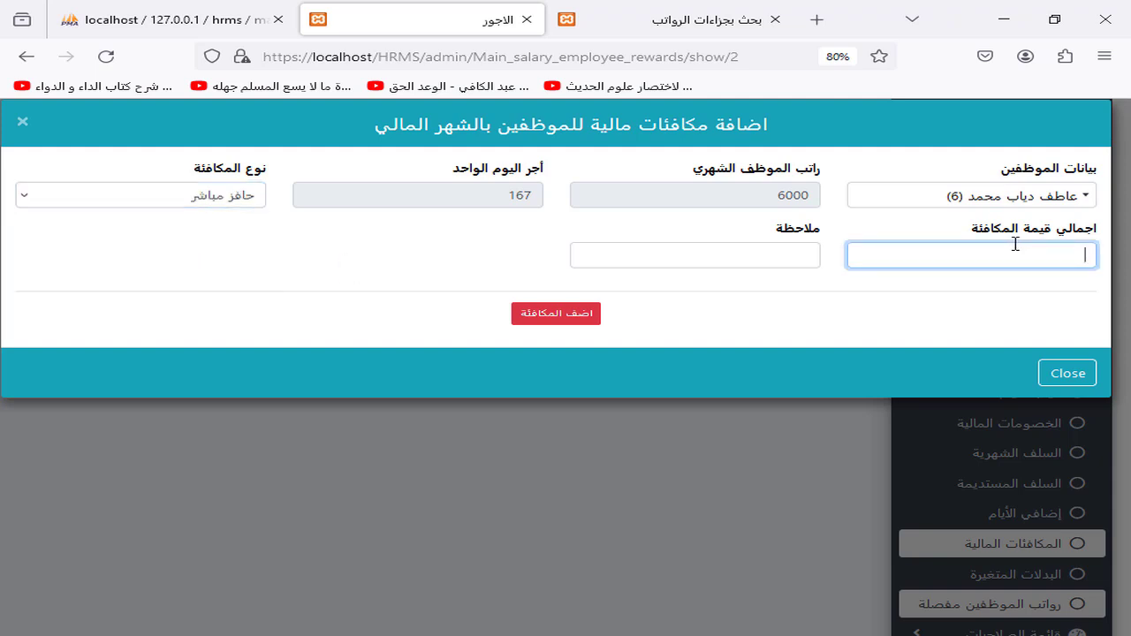
pyautogui.click(557, 316)
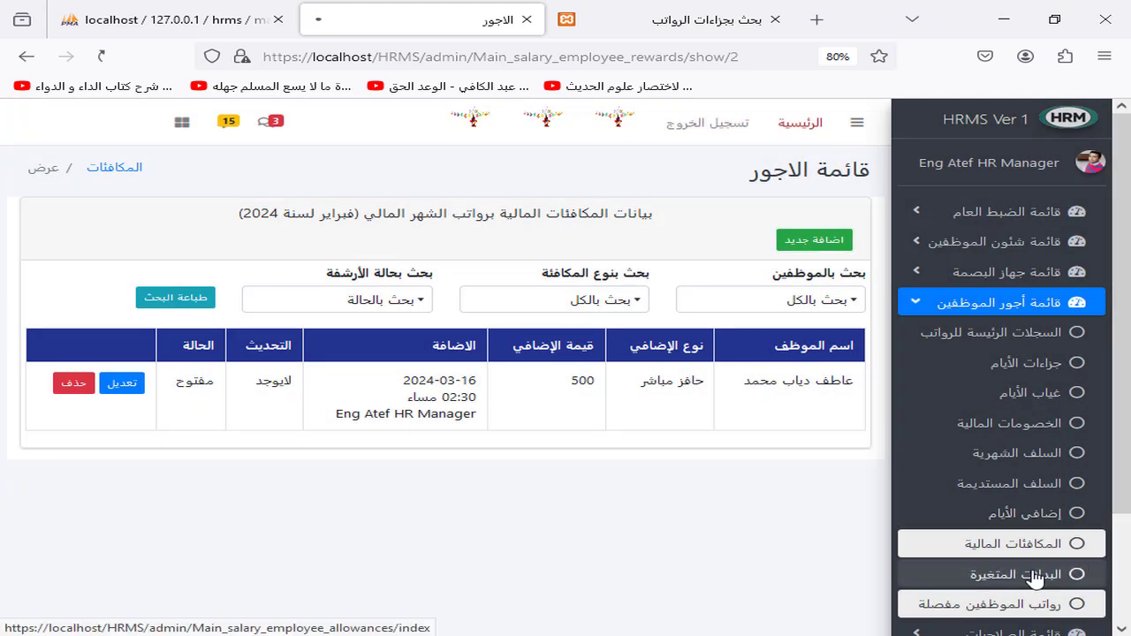
pyautogui.click(1035, 576)
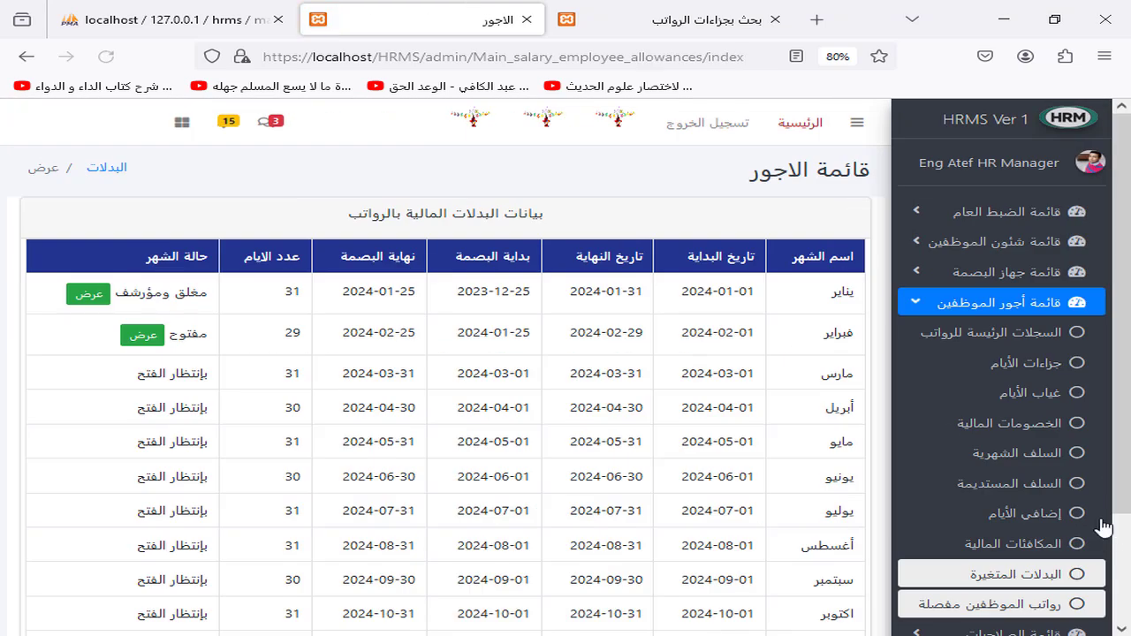
# Step: Add a 600 سفرية (travel) allowance for the 6000-salary employee in February 2024
pyautogui.click(128, 338)
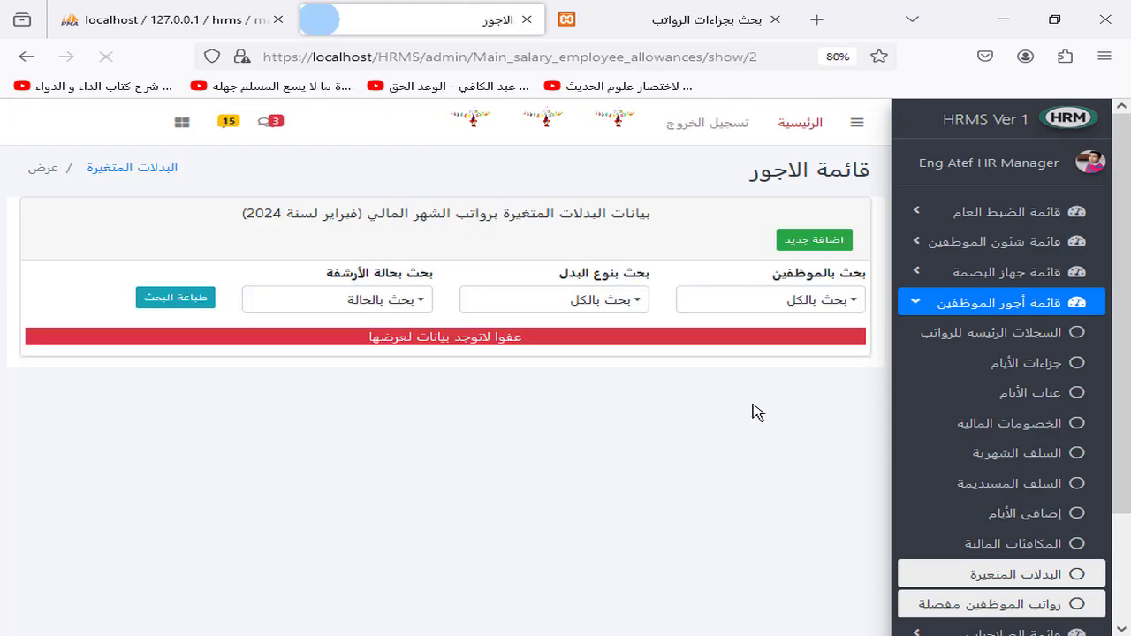
pyautogui.click(813, 237)
pyautogui.click(964, 201)
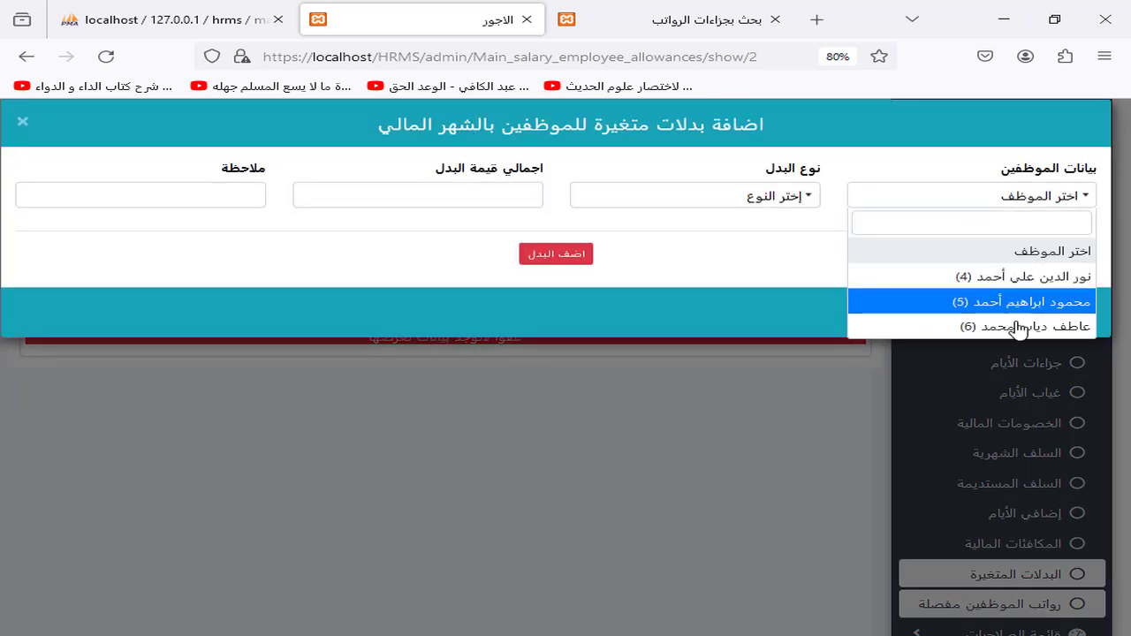
pyautogui.click(950, 324)
pyautogui.click(207, 210)
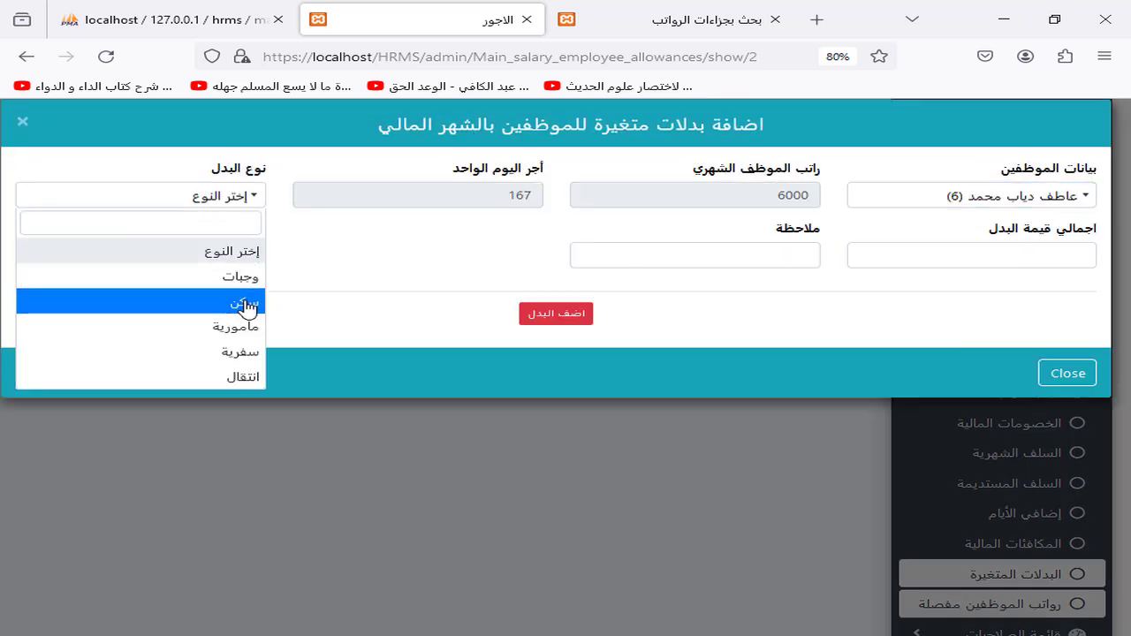
pyautogui.click(240, 353)
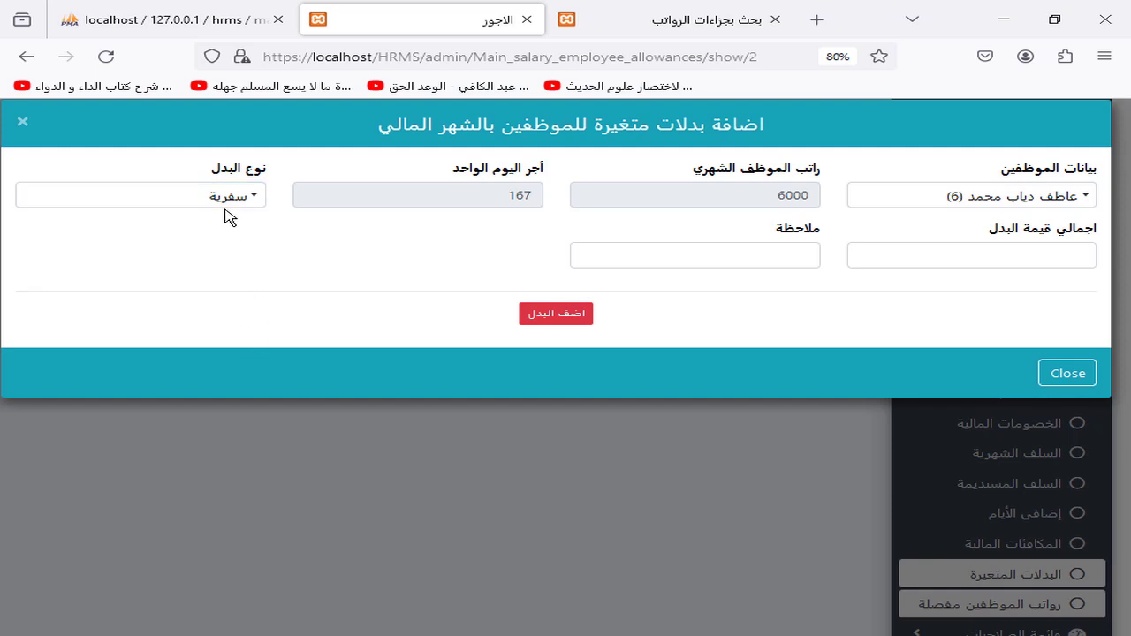
pyautogui.click(992, 261)
pyautogui.write('600')
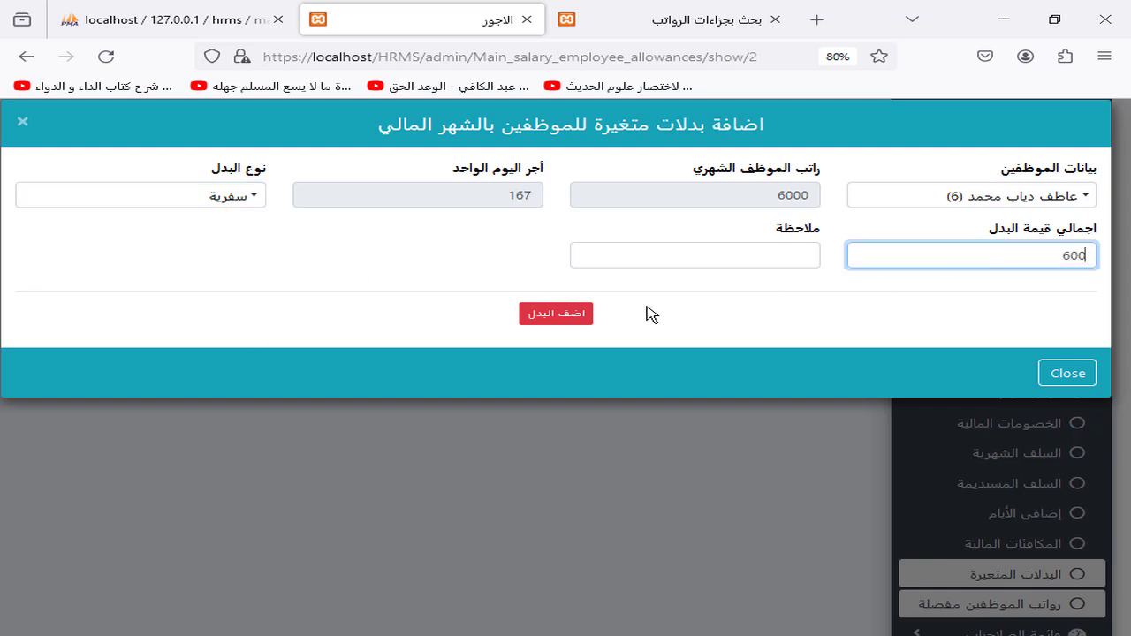
pyautogui.click(579, 316)
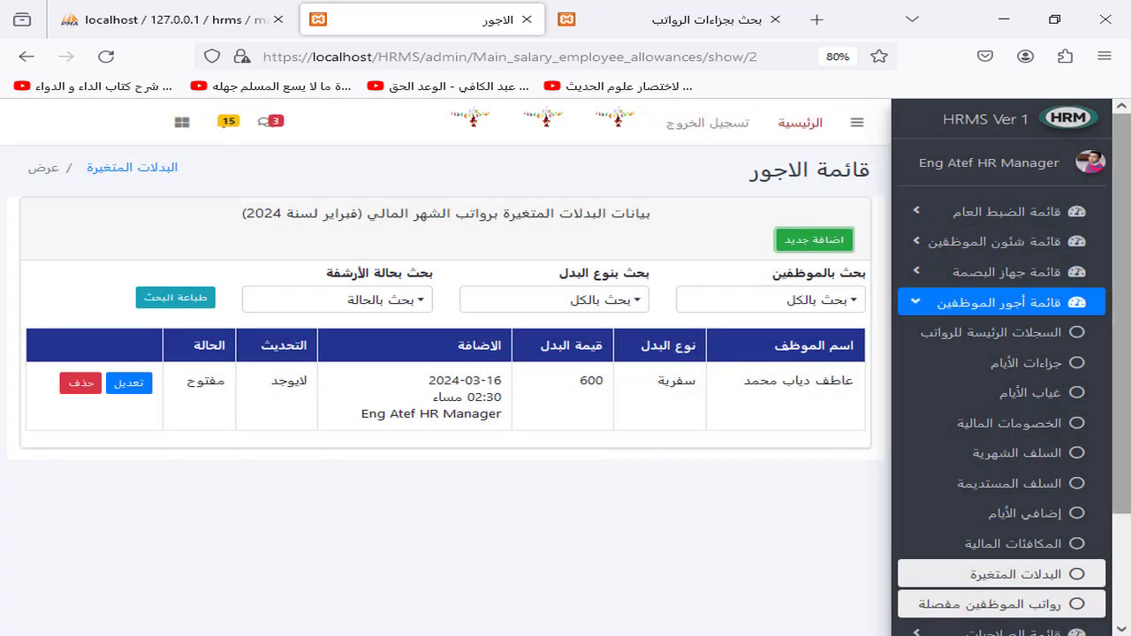
pyautogui.scroll(-3, 611, 472)
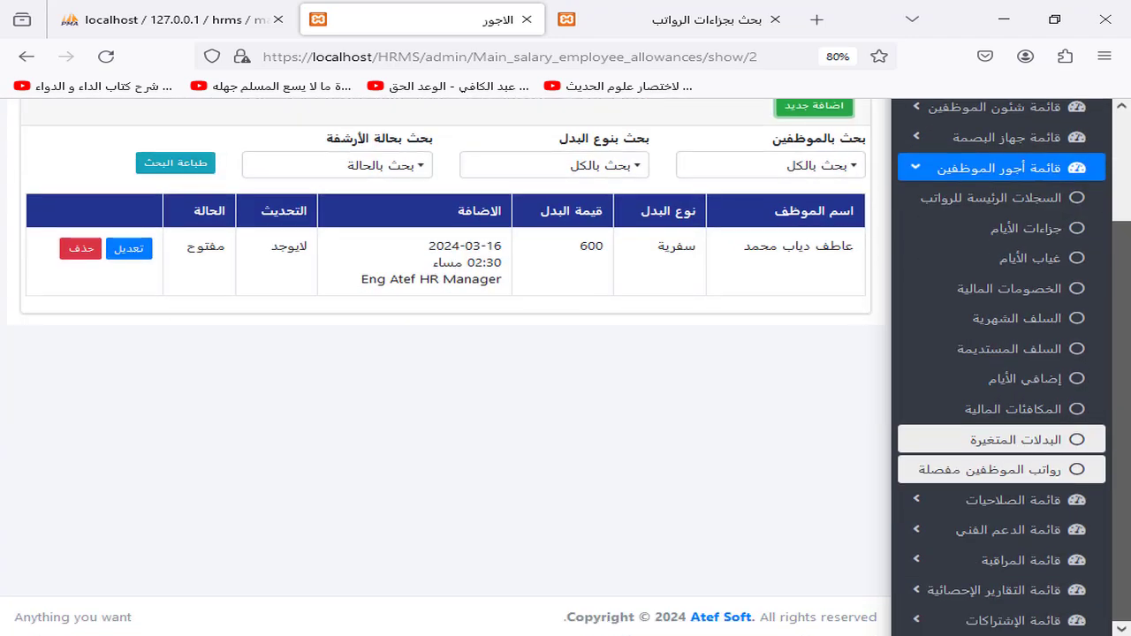
# Step: Open February 2024's detailed employee salaries and review the three open records
pyautogui.click(1021, 471)
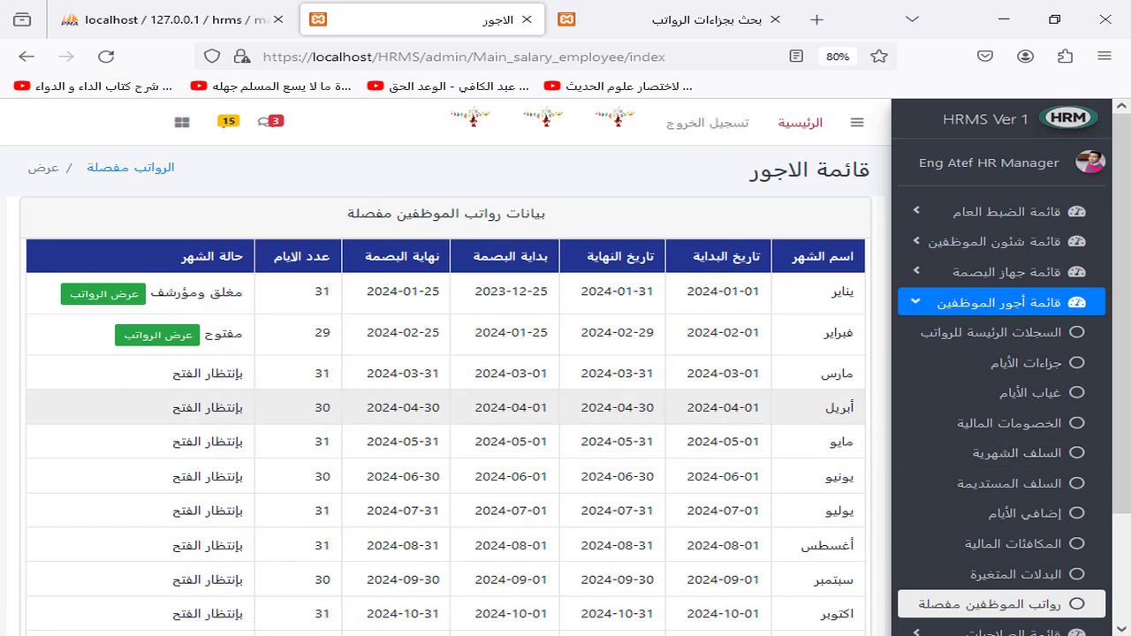
pyautogui.click(157, 336)
pyautogui.scroll(-2, 157, 340)
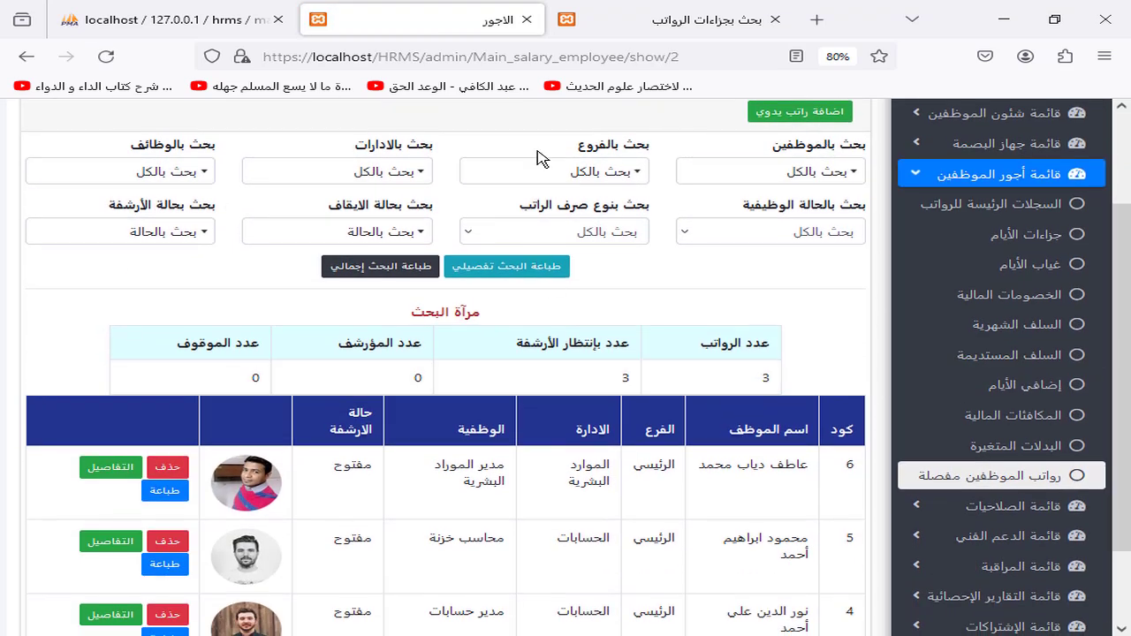
pyautogui.scroll(2, 1129, 250)
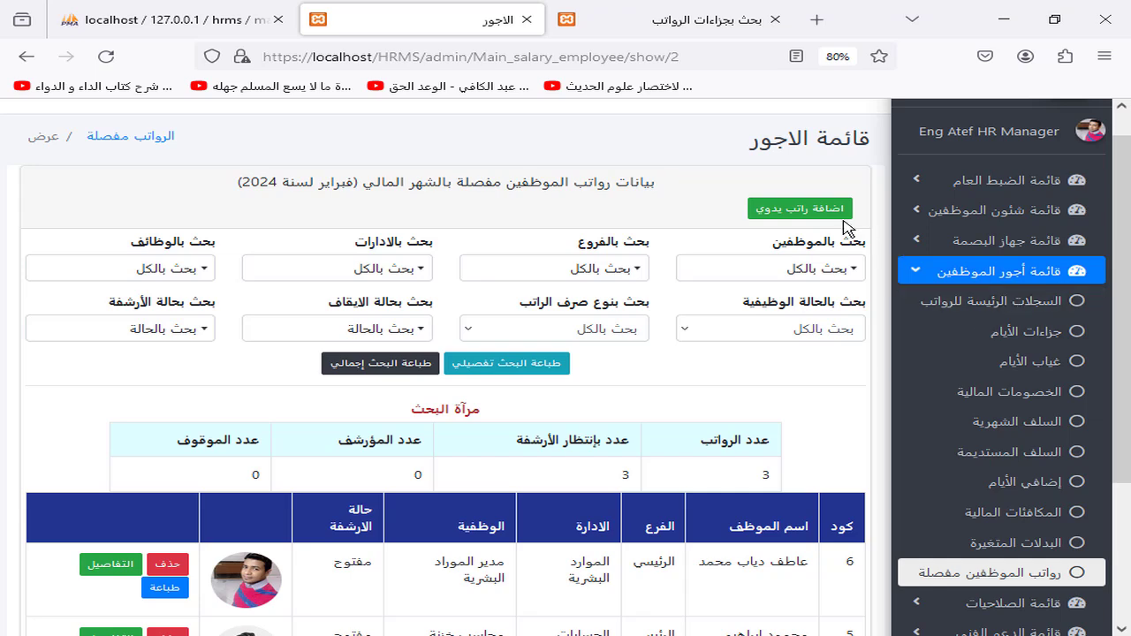
pyautogui.click(844, 212)
pyautogui.click(972, 207)
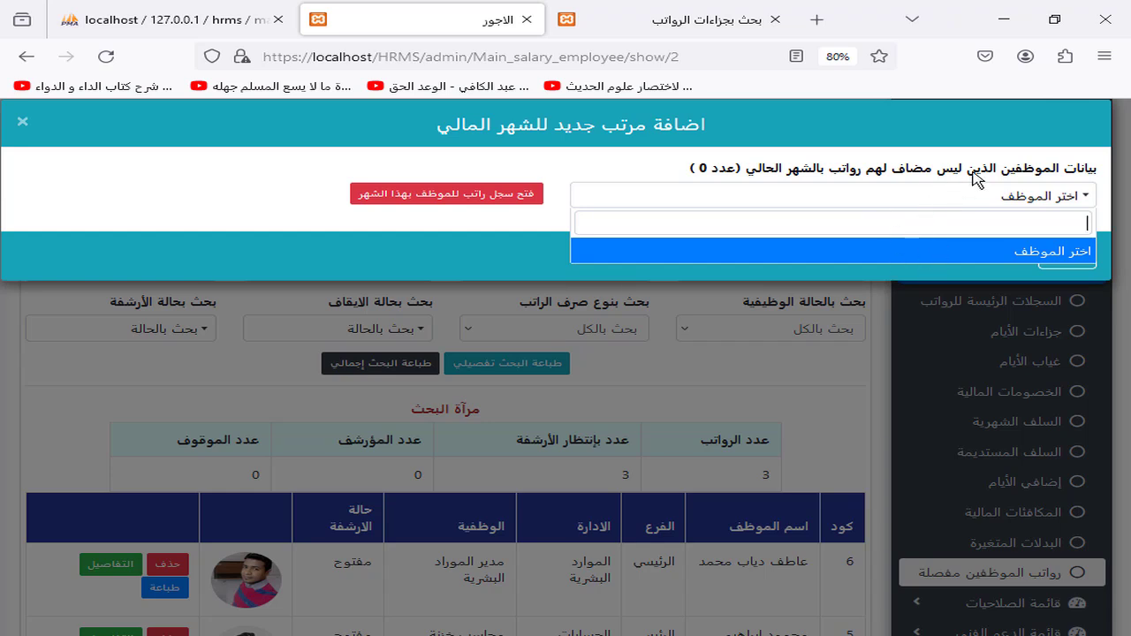
pyautogui.moveTo(968, 172); pyautogui.dragTo(699, 181)
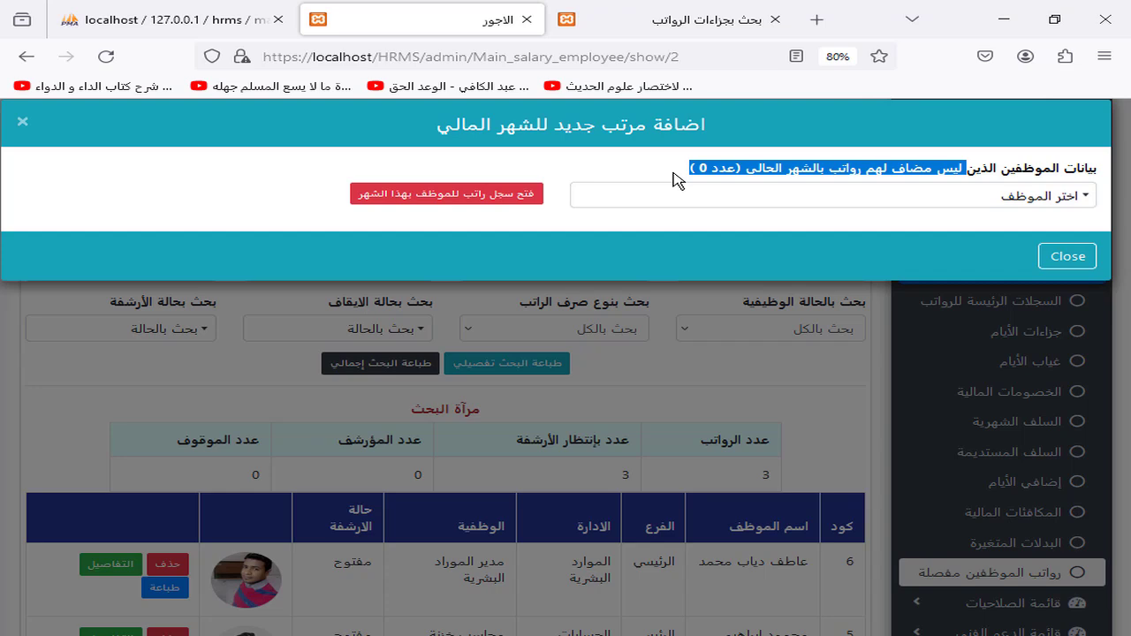
pyautogui.click(481, 518)
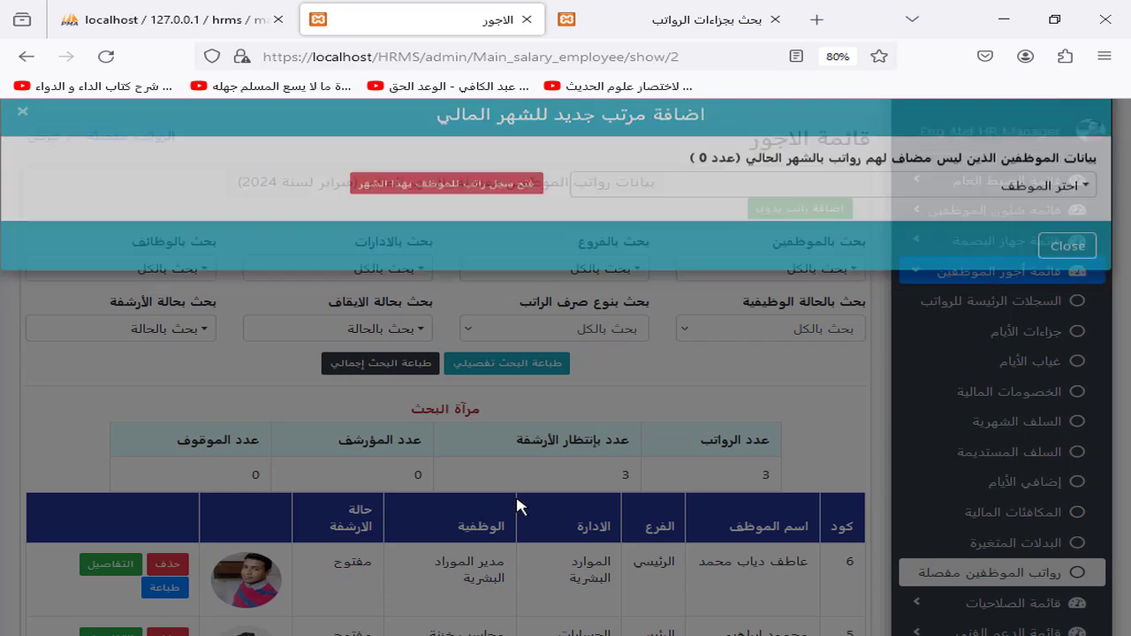
pyautogui.scroll(-4, 237, 423)
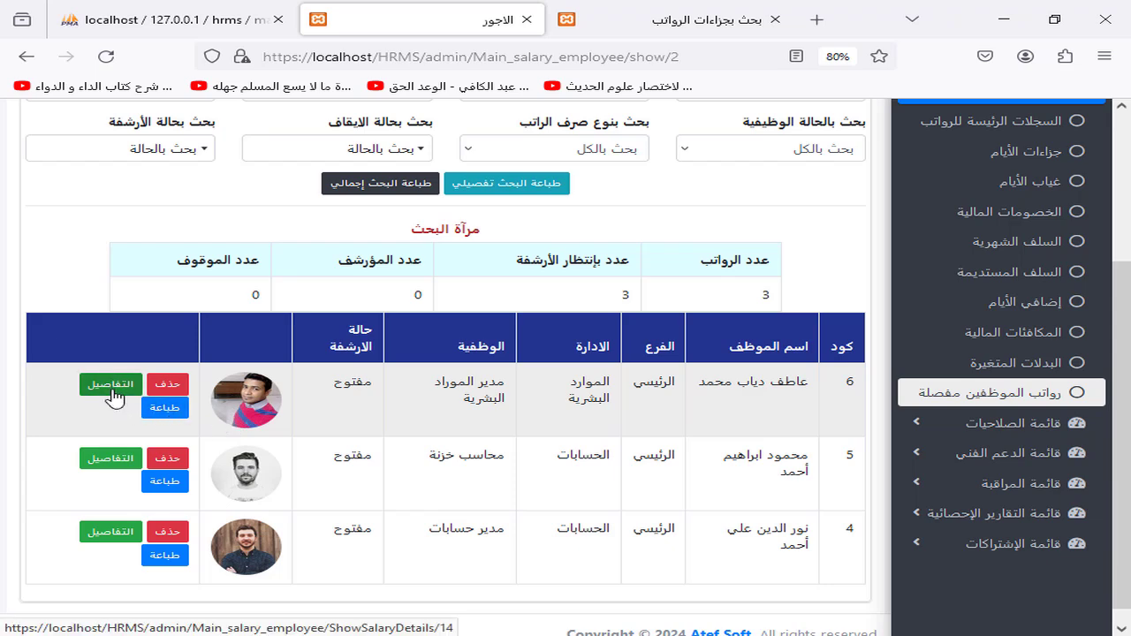
# Step: Open employee code 6's February salary details and review the earnings table
pyautogui.click(115, 398)
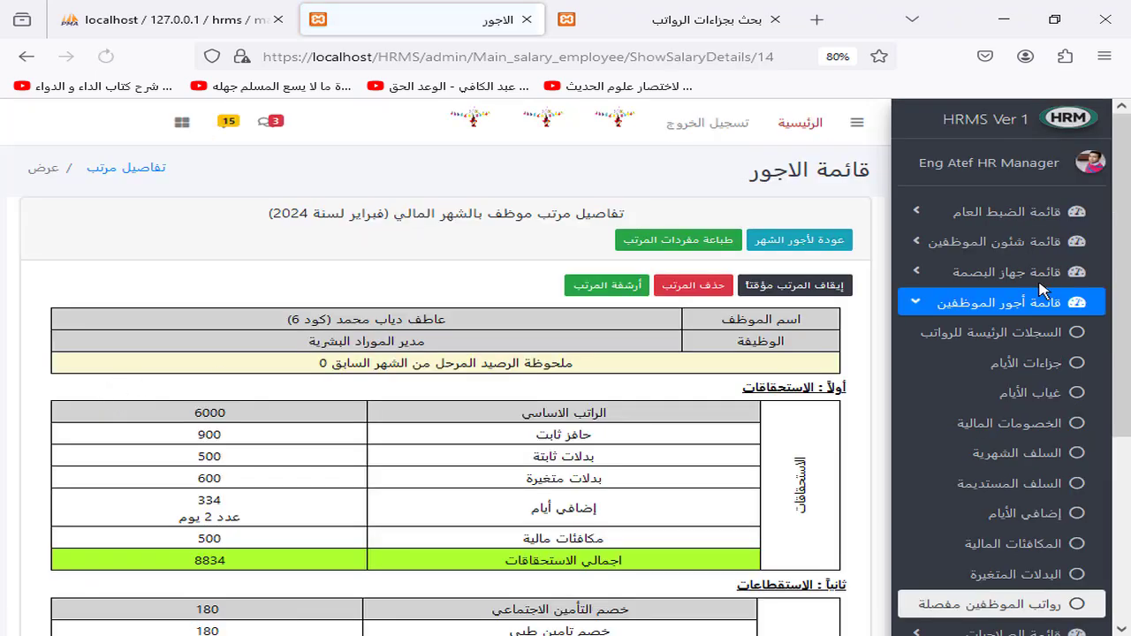
pyautogui.moveTo(1129, 198); pyautogui.dragTo(1129, 269)
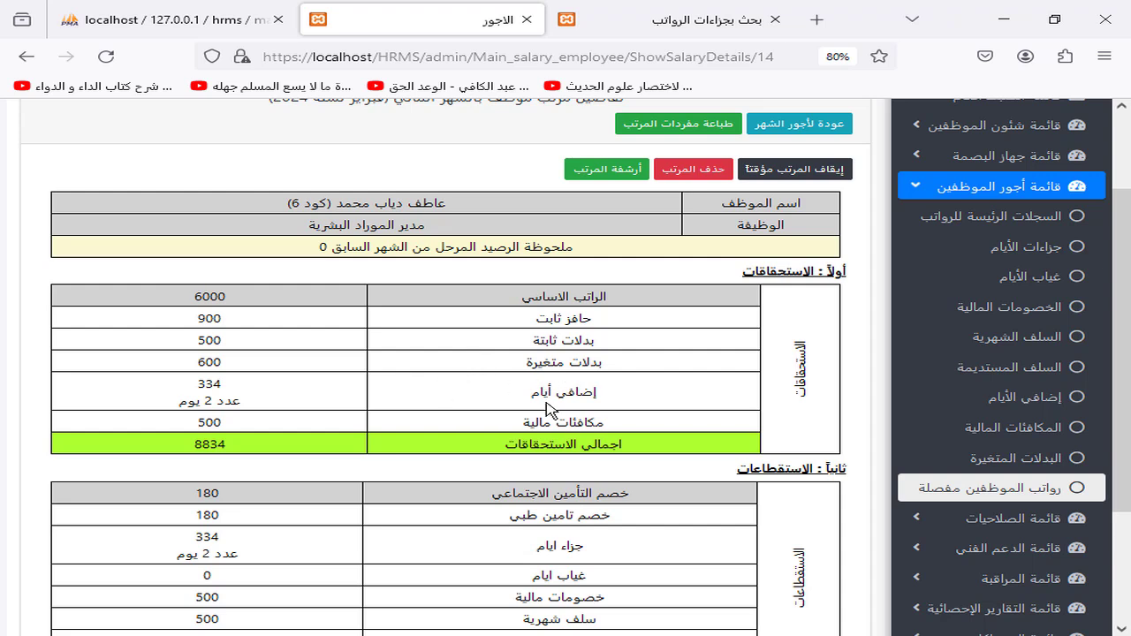
pyautogui.moveTo(522, 427); pyautogui.dragTo(530, 450)
pyautogui.scroll(-3, 622, 358)
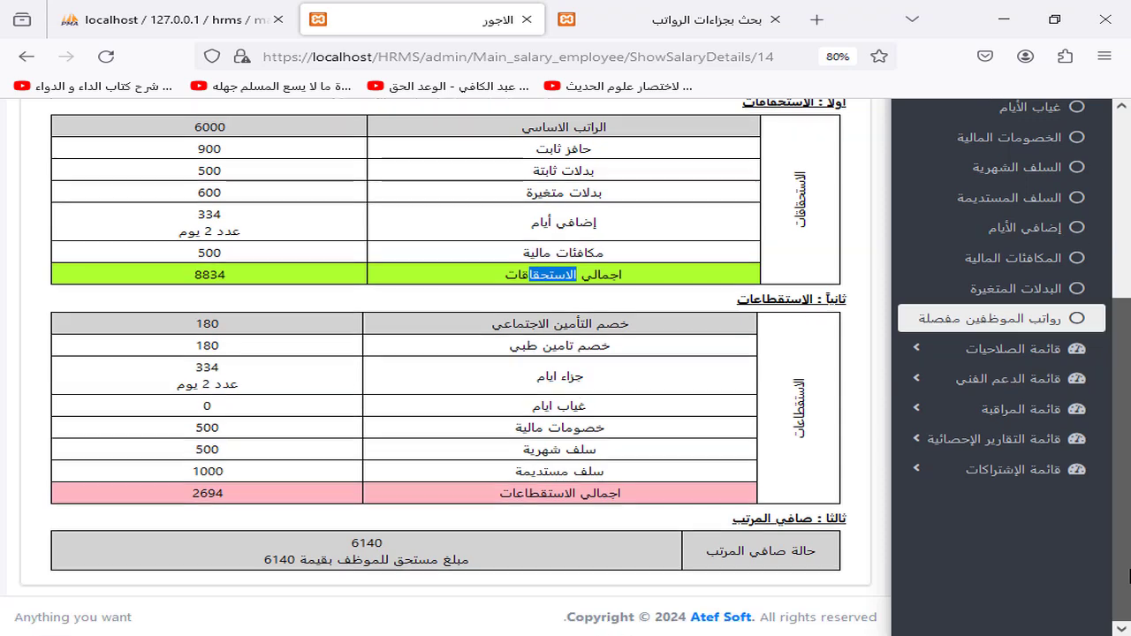
pyautogui.scroll(5, 1126, 328)
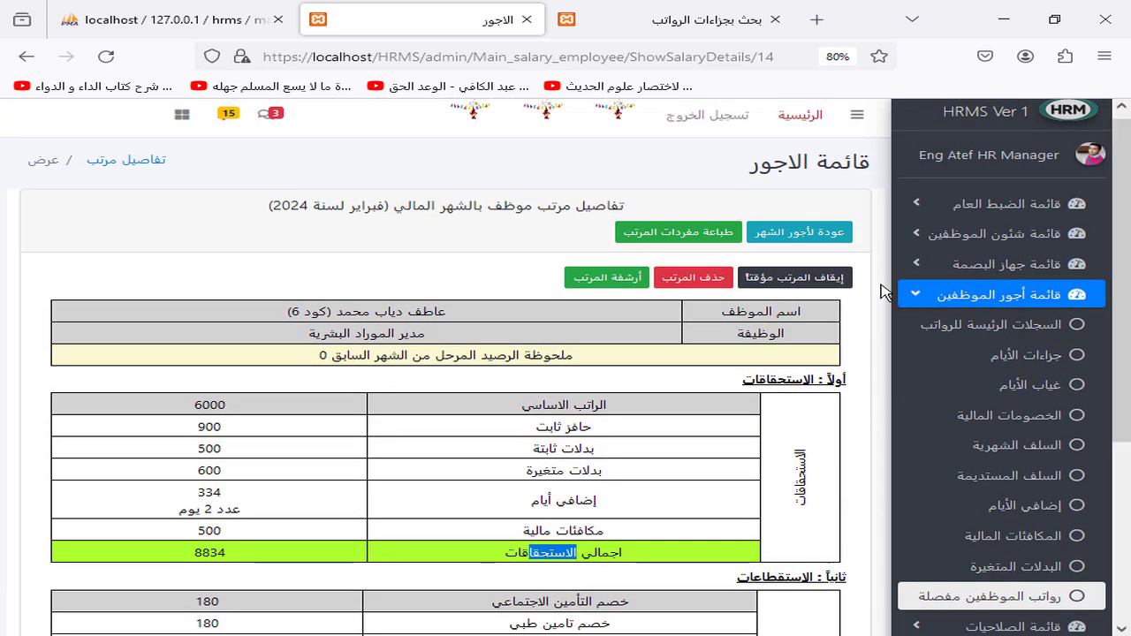
# Step: Temporarily stop the code-6 salary, then cancel the stop so it is active again
pyautogui.click(831, 278)
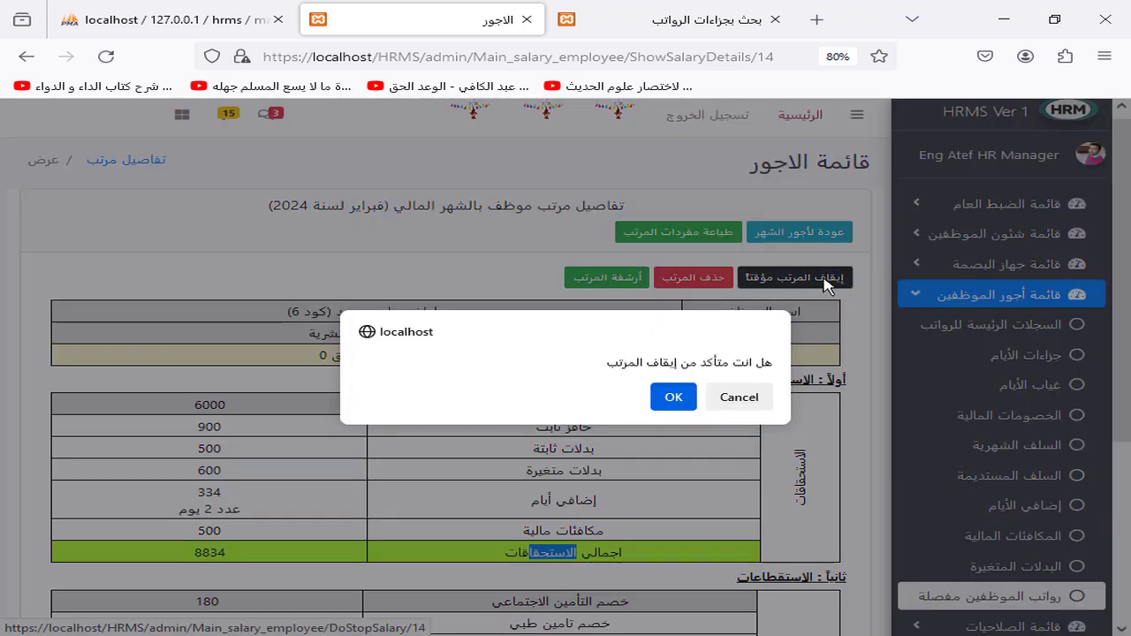
pyautogui.click(668, 397)
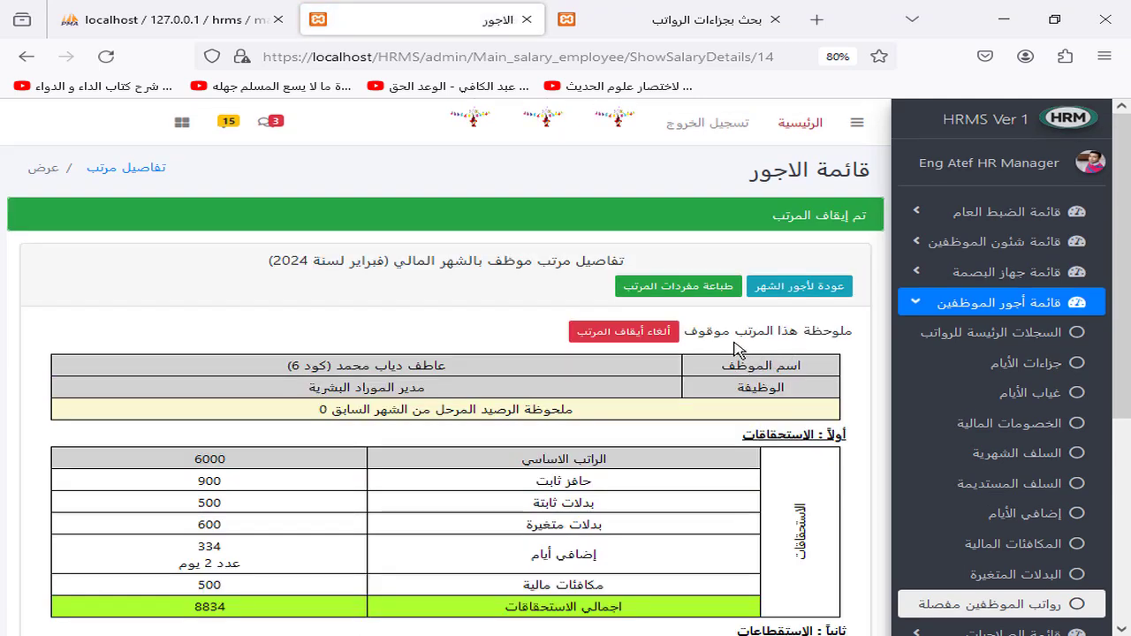
pyautogui.click(640, 332)
pyautogui.click(673, 414)
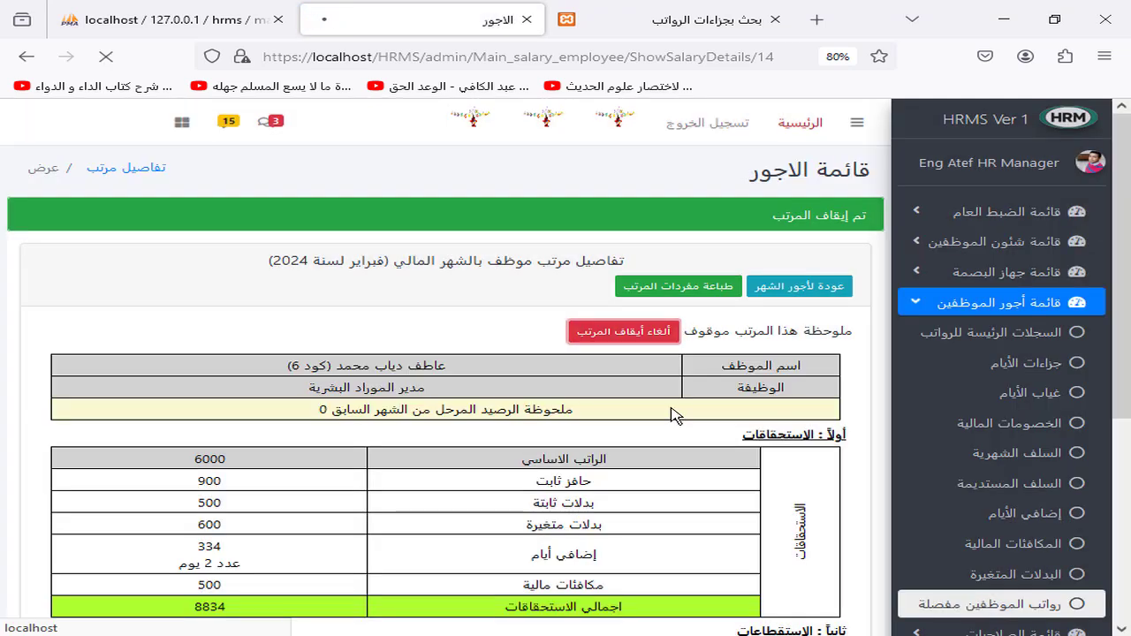
# Step: Open code 6's printable salary items in a new tab, dismissing the print dialog
pyautogui.click(676, 294)
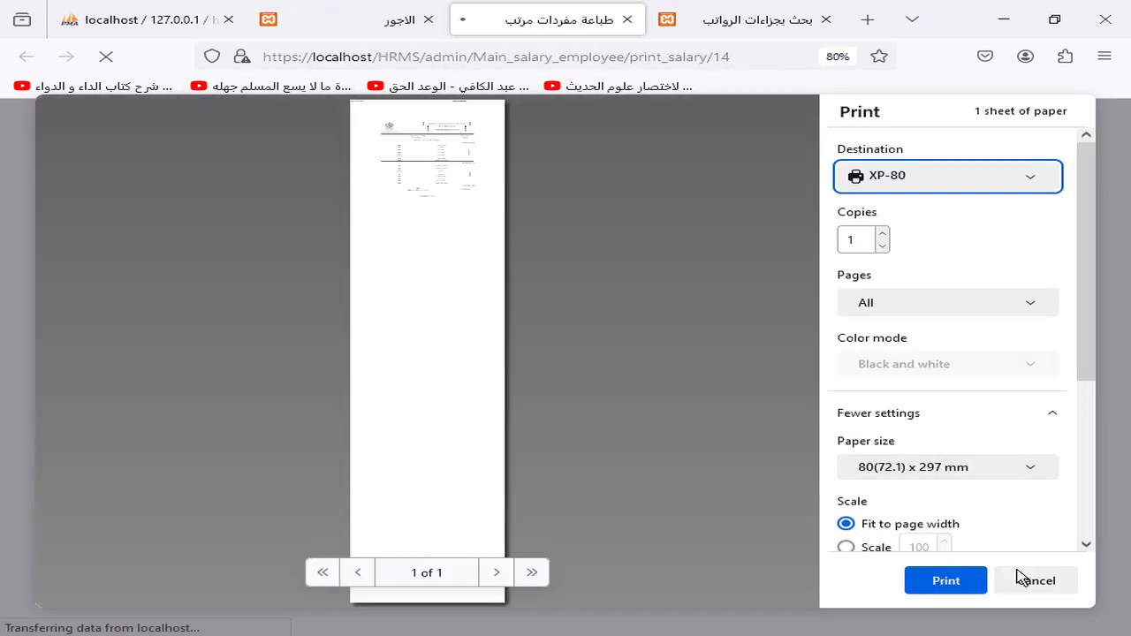
pyautogui.click(1001, 583)
pyautogui.moveTo(1121, 336)
pyautogui.mouseDown()
pyautogui.moveTo(1128, 497)
pyautogui.moveTo(1127, 215)
pyautogui.moveTo(1128, 416)
pyautogui.moveTo(1128, 343)
pyautogui.mouseUp()
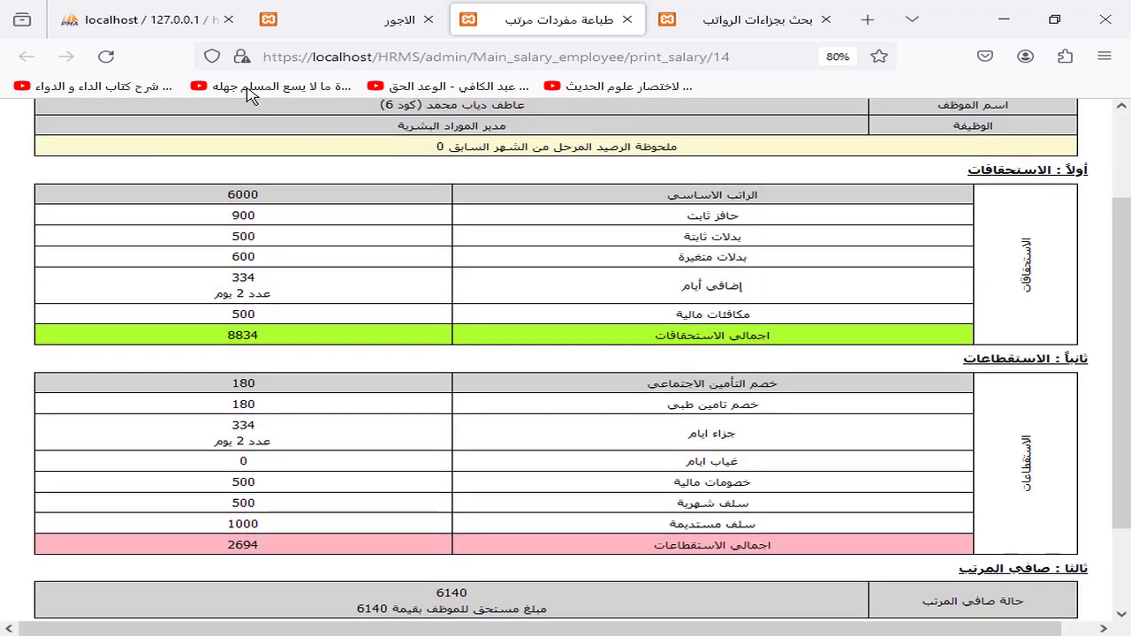
# Step: Return to February's detailed salaries list, showing 3 records with none stopped
pyautogui.click(405, 19)
pyautogui.click(810, 295)
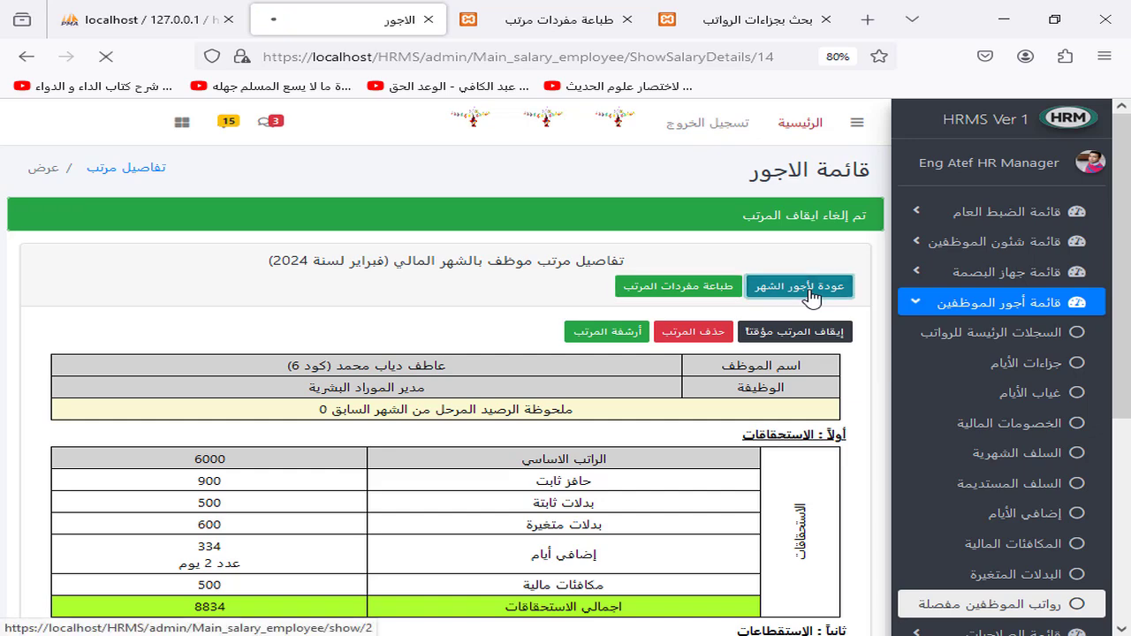
pyautogui.moveTo(1128, 228); pyautogui.dragTo(1129, 388)
pyautogui.scroll(2, 685, 366)
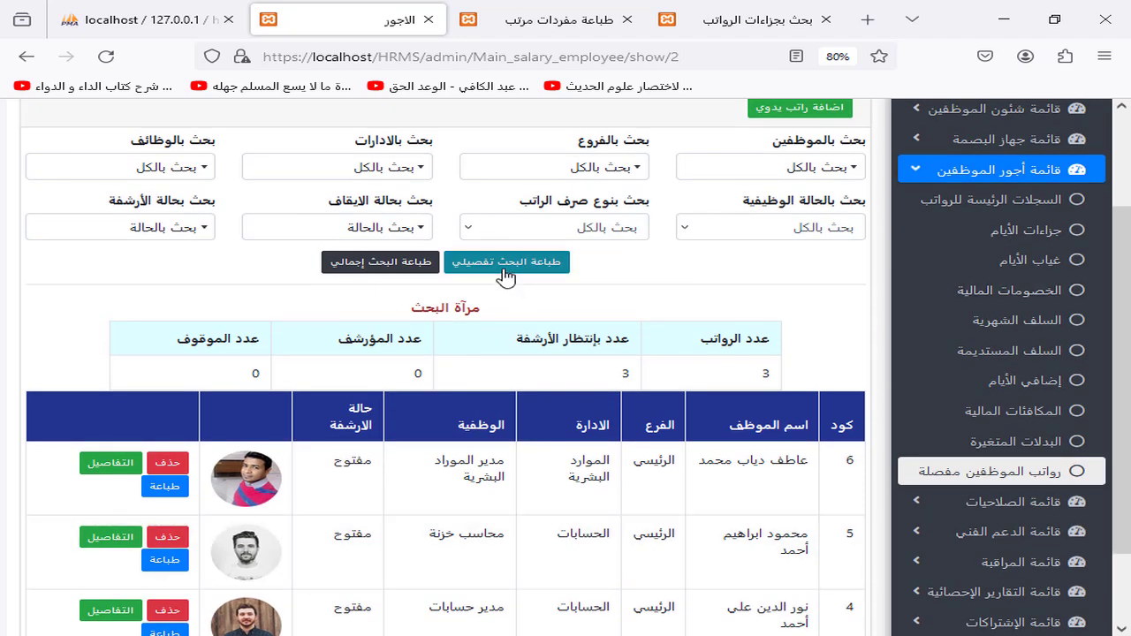
# Step: Print the detailed salary search report to Save to PDF, previewing all three employees' slips
pyautogui.click(506, 266)
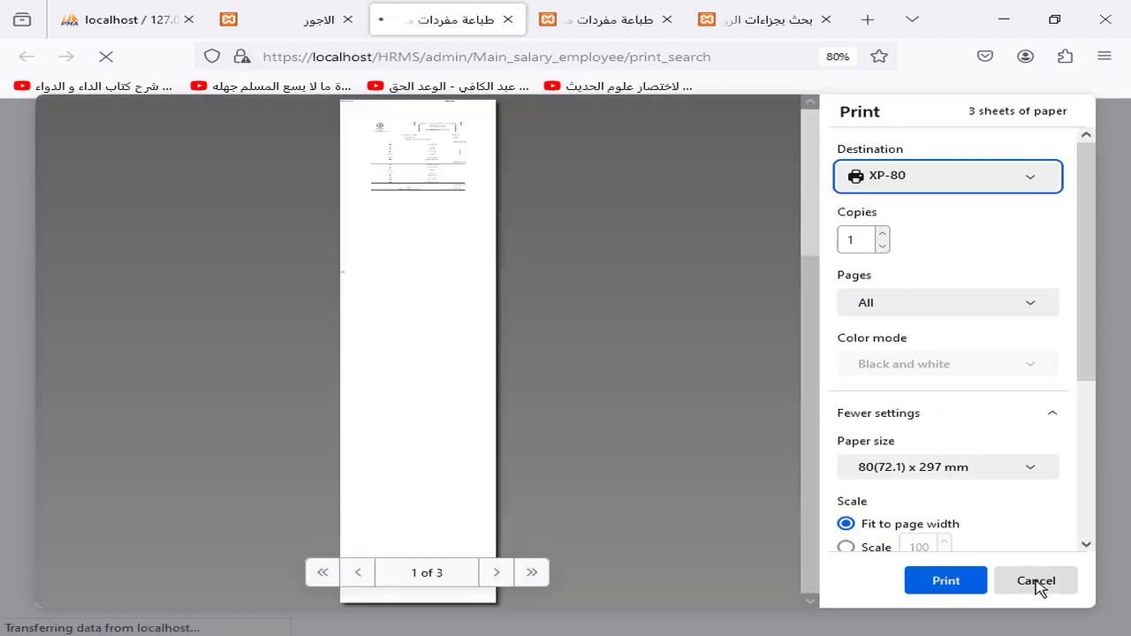
pyautogui.click(1035, 581)
pyautogui.moveTo(1119, 226); pyautogui.dragTo(1119, 601)
pyautogui.click(556, 600)
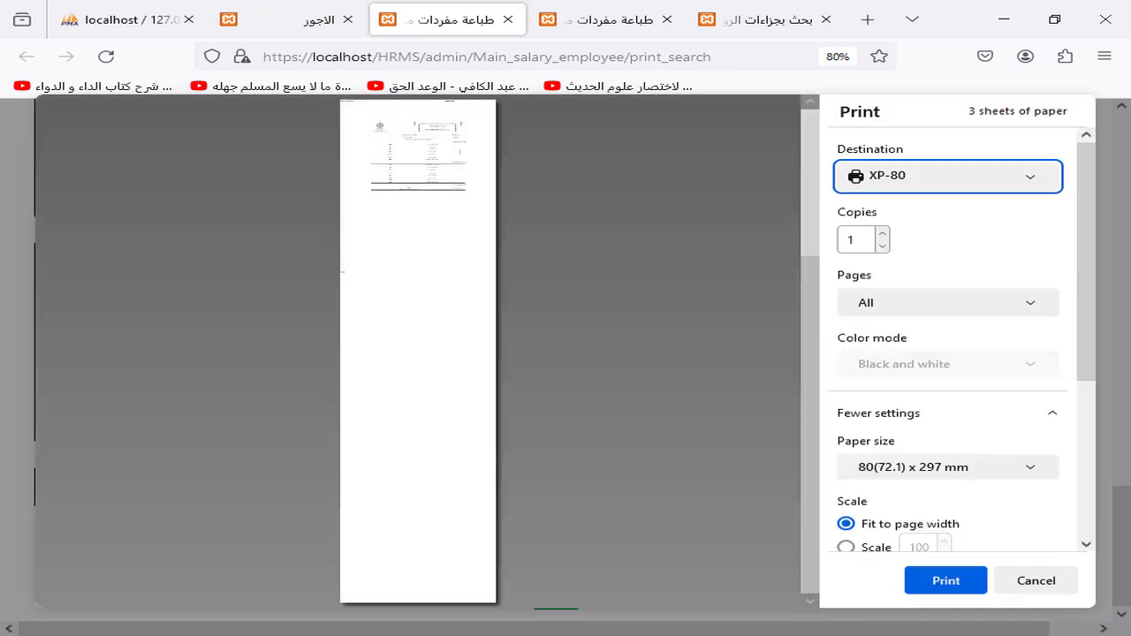
pyautogui.click(969, 182)
pyautogui.click(965, 202)
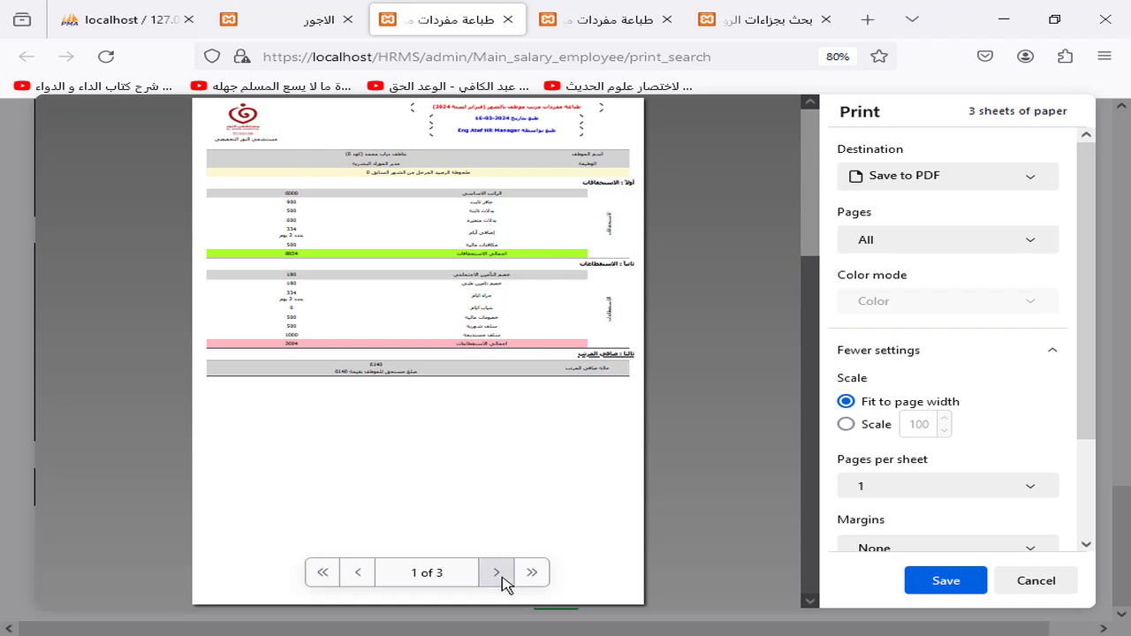
pyautogui.click(496, 572)
pyautogui.click(497, 573)
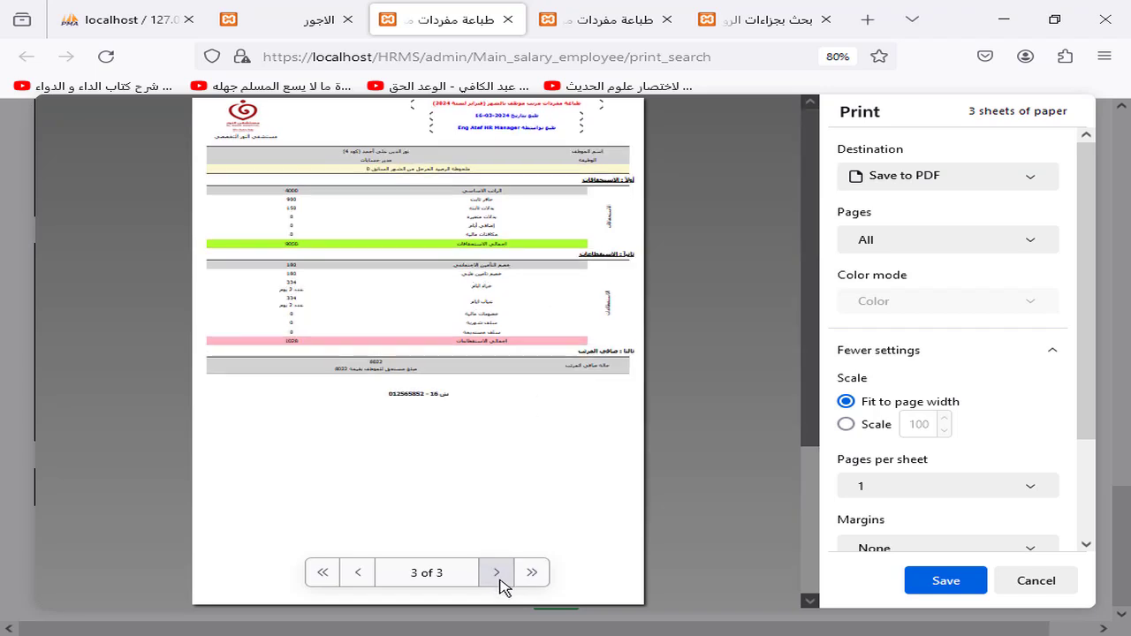
# Step: Open the summary print of the February salaries, then return to the salaries list
pyautogui.click(281, 12)
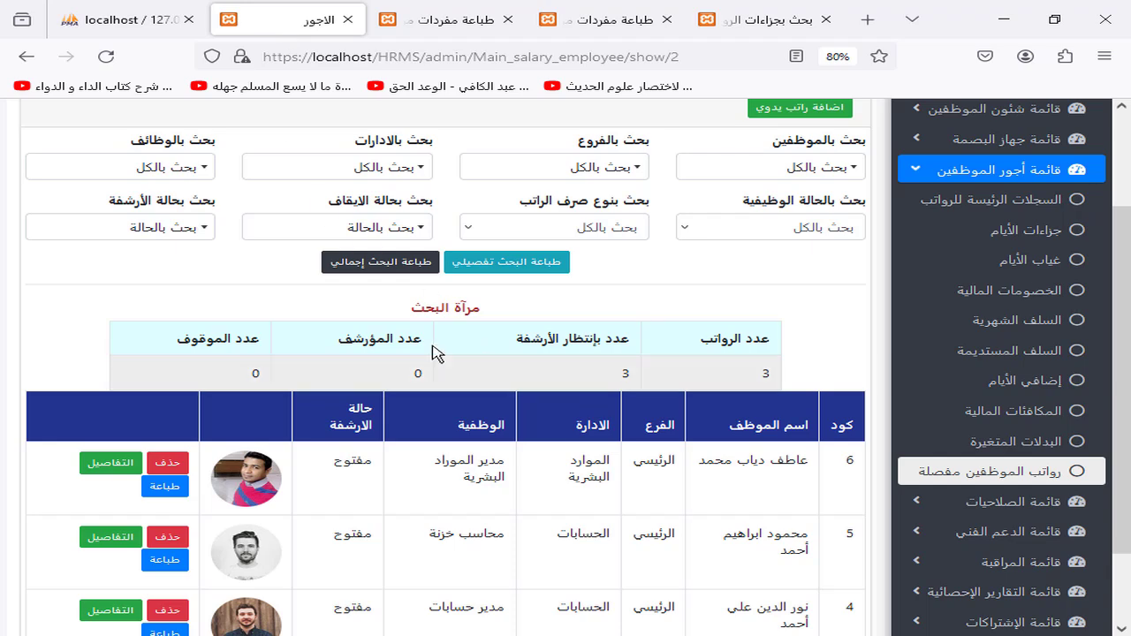
pyautogui.click(399, 274)
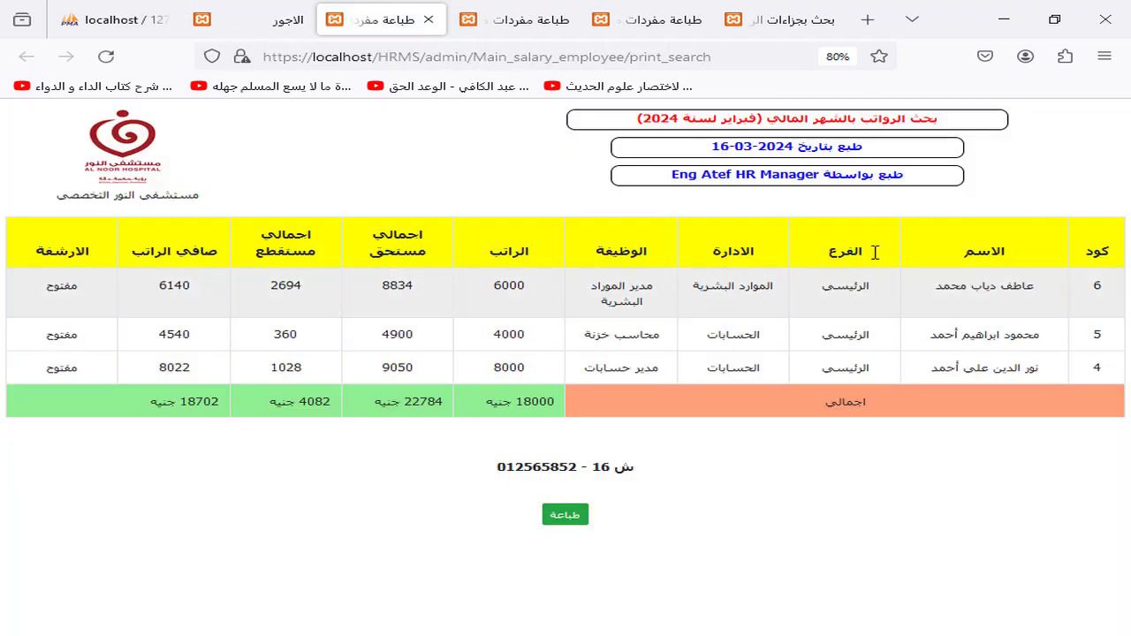
pyautogui.click(281, 12)
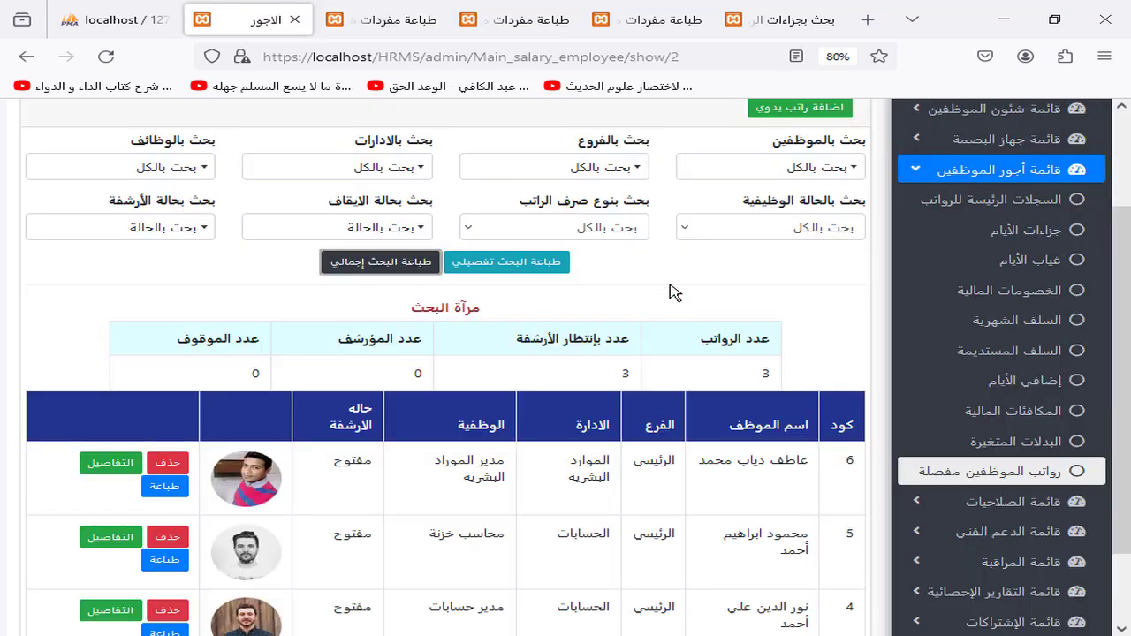
pyautogui.scroll(2, 677, 292)
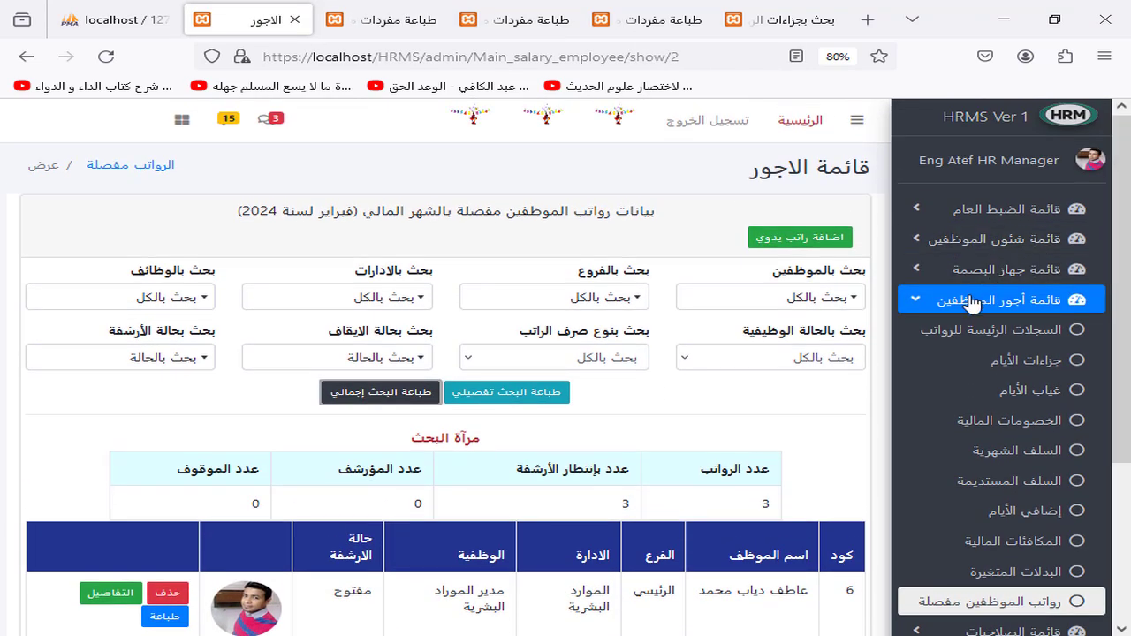
# Step: Collapse the 'Employee salaries' section in the HRMS sidebar
pyautogui.click(973, 302)
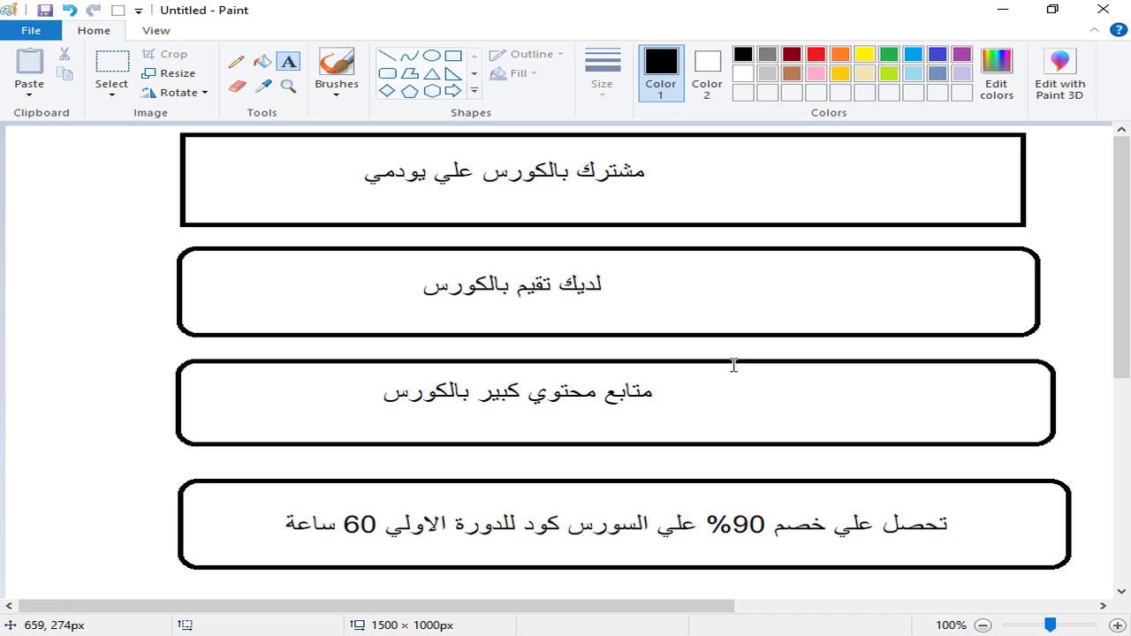
# Step: With the Pencil, underline the first two lines, loop the third, and mark the 90% bottom line
pyautogui.click(236, 61)
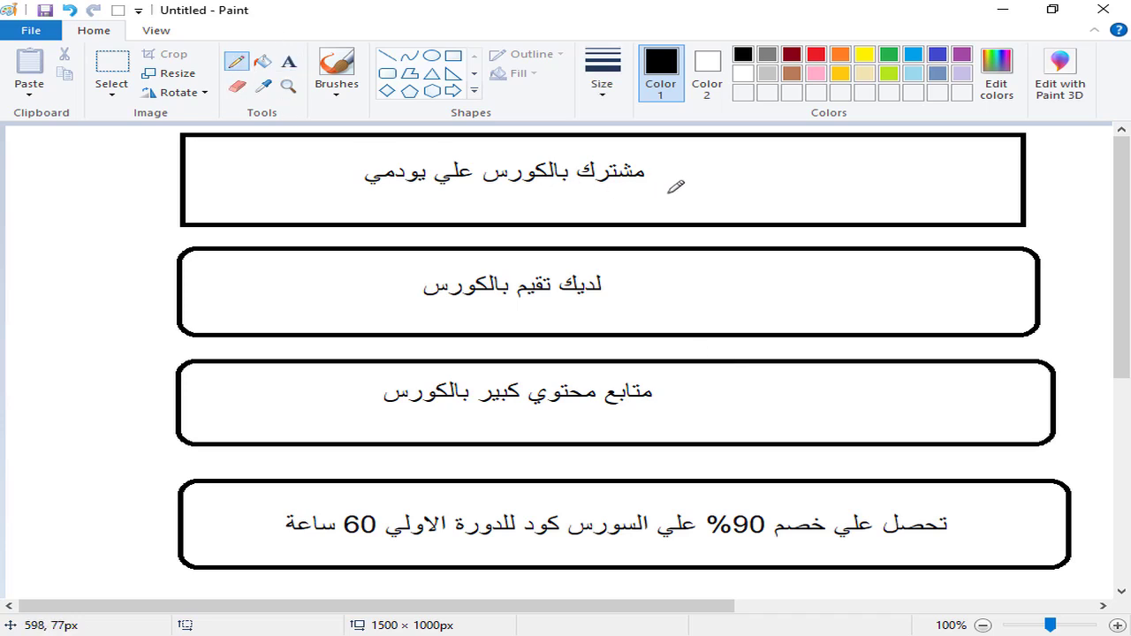
pyautogui.moveTo(669, 193); pyautogui.dragTo(389, 193)
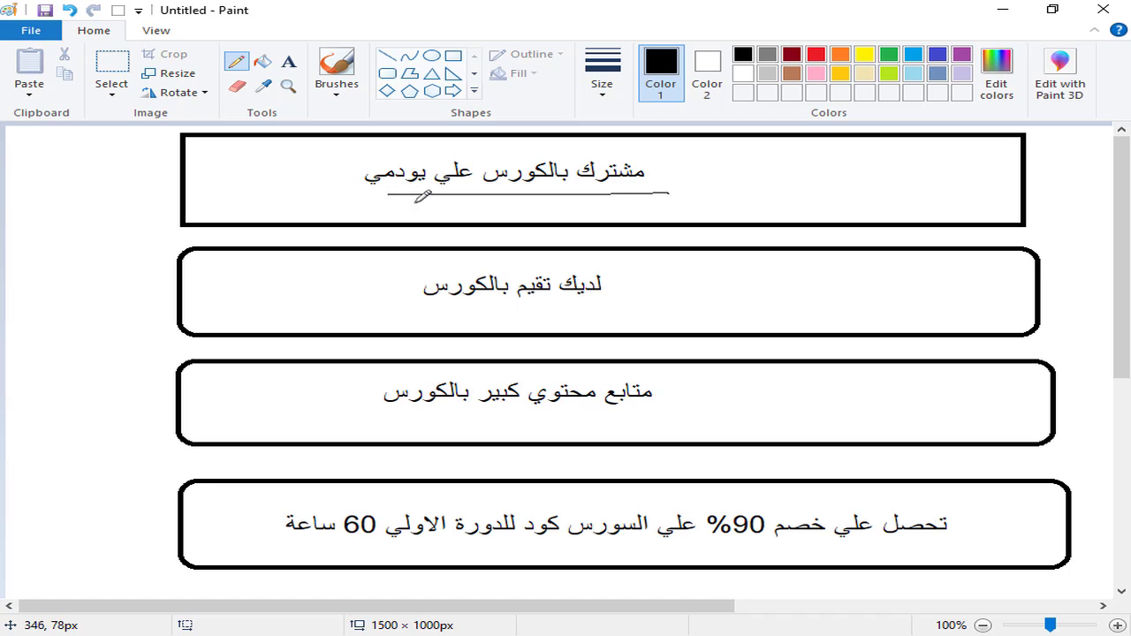
pyautogui.moveTo(639, 303); pyautogui.dragTo(408, 312)
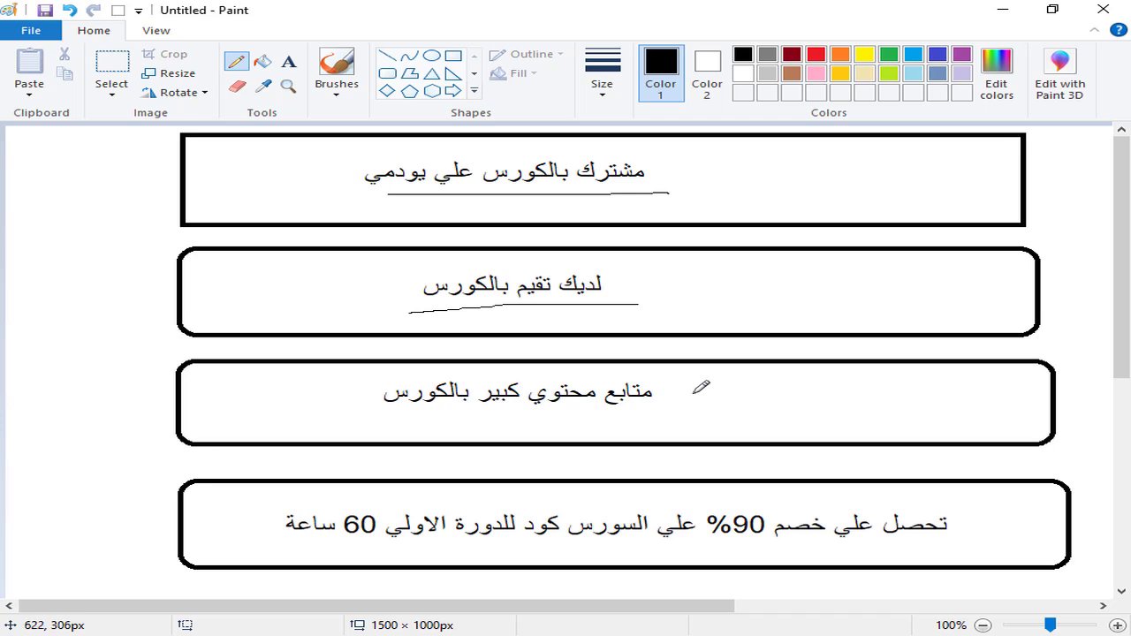
pyautogui.moveTo(694, 394)
pyautogui.mouseDown()
pyautogui.moveTo(693, 409)
pyautogui.moveTo(549, 421)
pyautogui.moveTo(380, 423)
pyautogui.moveTo(353, 392)
pyautogui.moveTo(380, 375)
pyautogui.mouseUp()
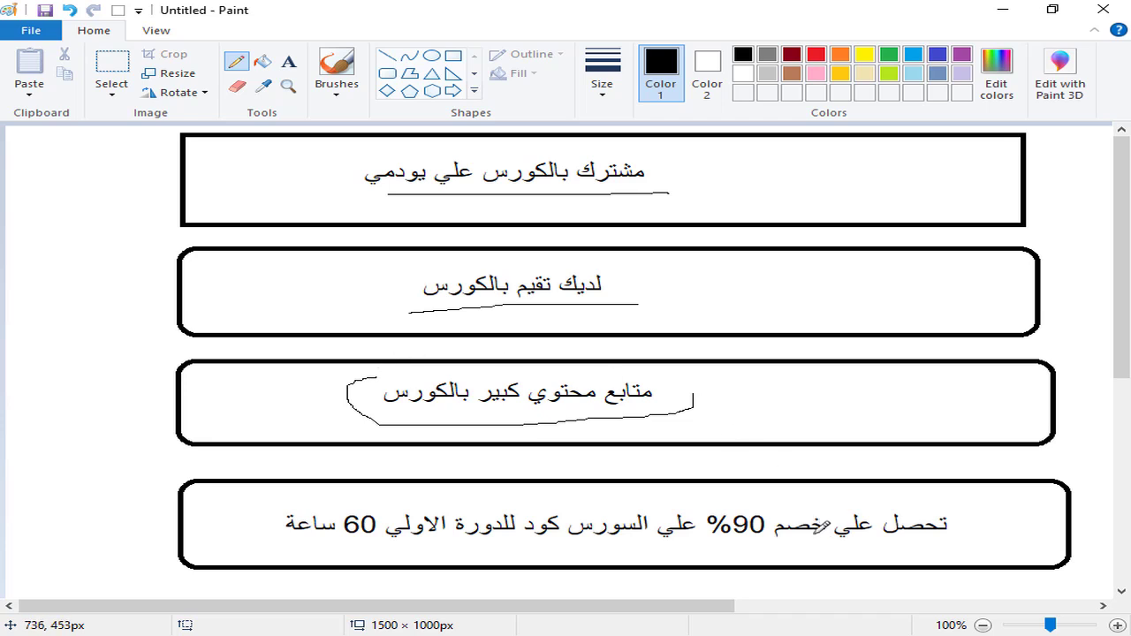
pyautogui.moveTo(803, 546)
pyautogui.mouseDown()
pyautogui.moveTo(691, 546)
pyautogui.moveTo(712, 489)
pyautogui.moveTo(771, 495)
pyautogui.moveTo(776, 532)
pyautogui.mouseUp()
pyautogui.moveTo(676, 545); pyautogui.dragTo(306, 548)
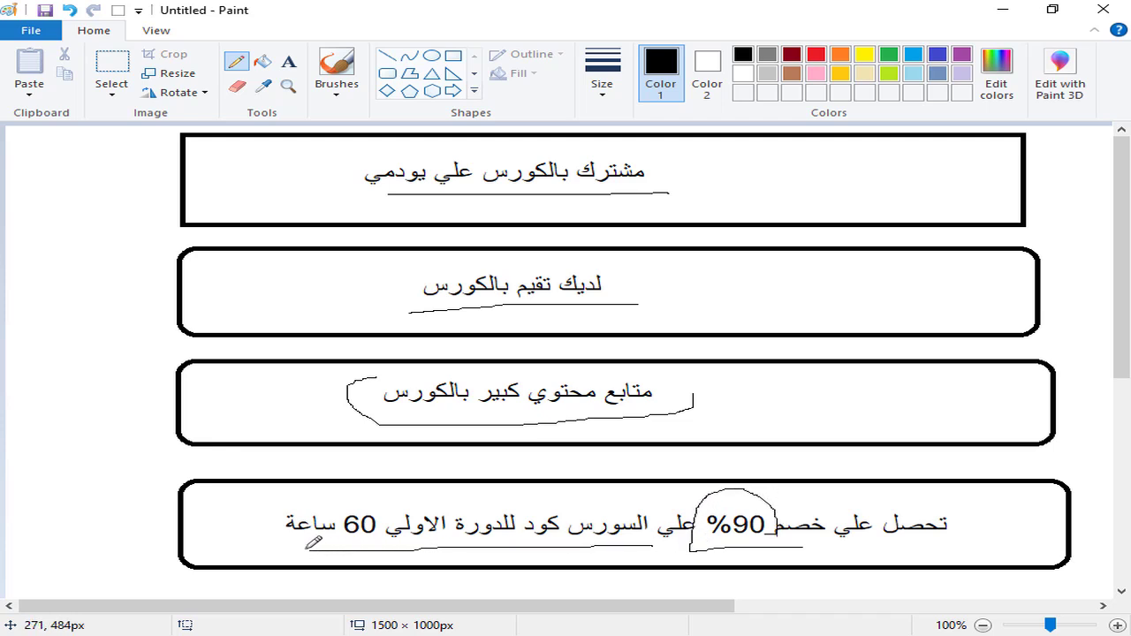